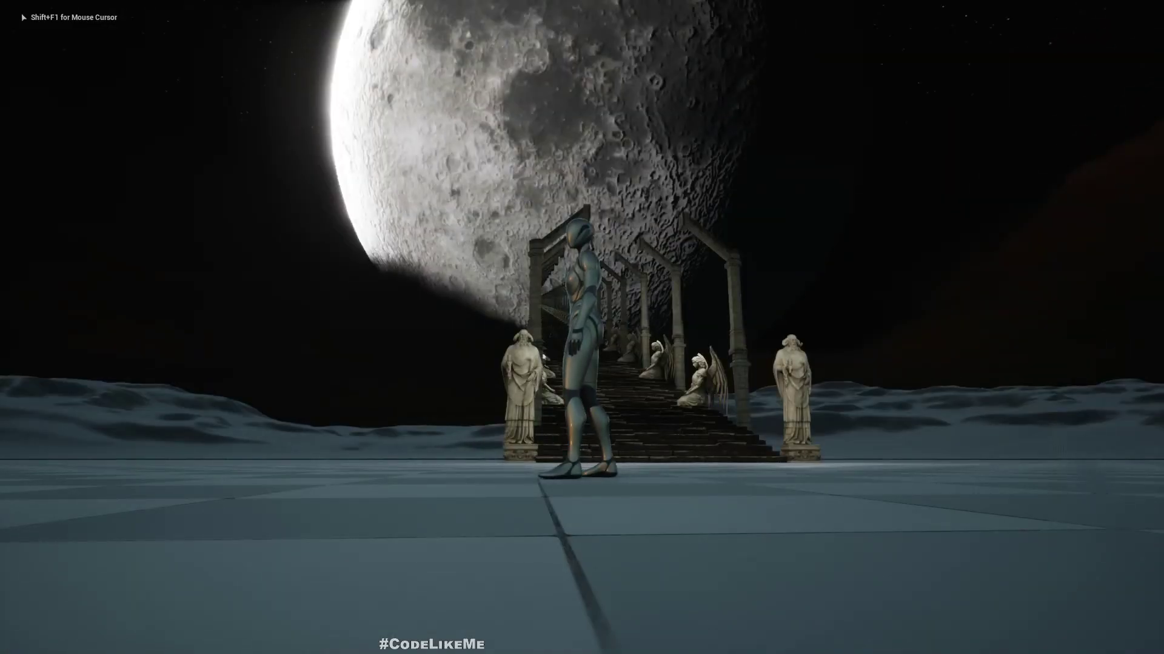
Run the character toward the statue-lined staircase in play mode, and inspect the procedural staircase in the Moon level
key(d)
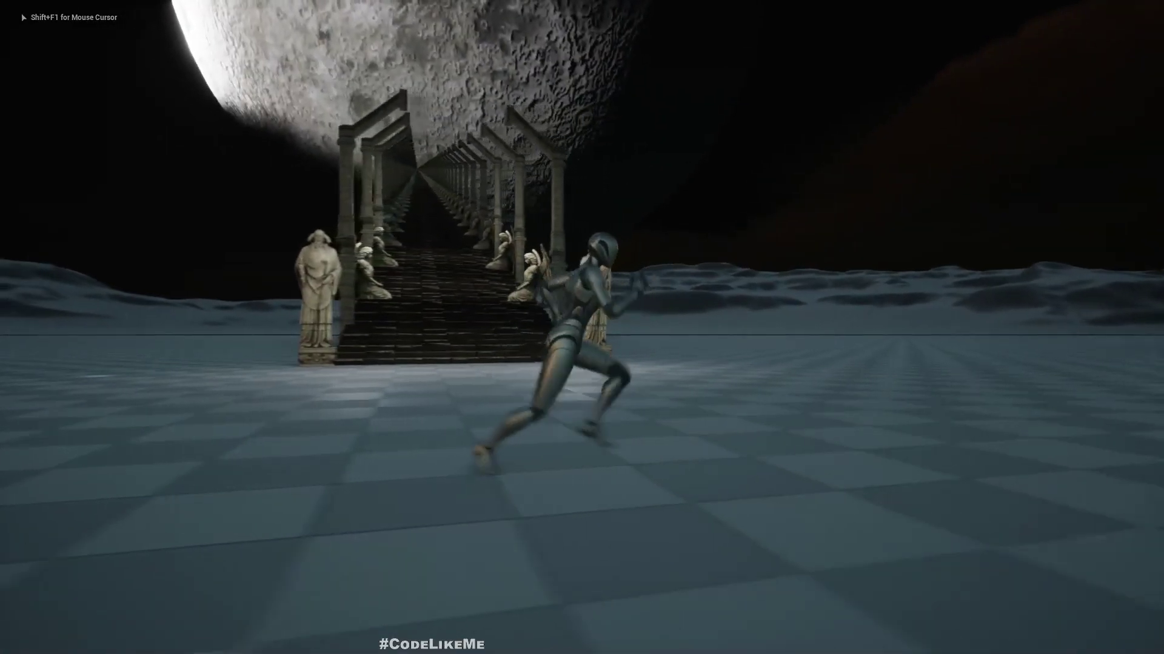
key(w)
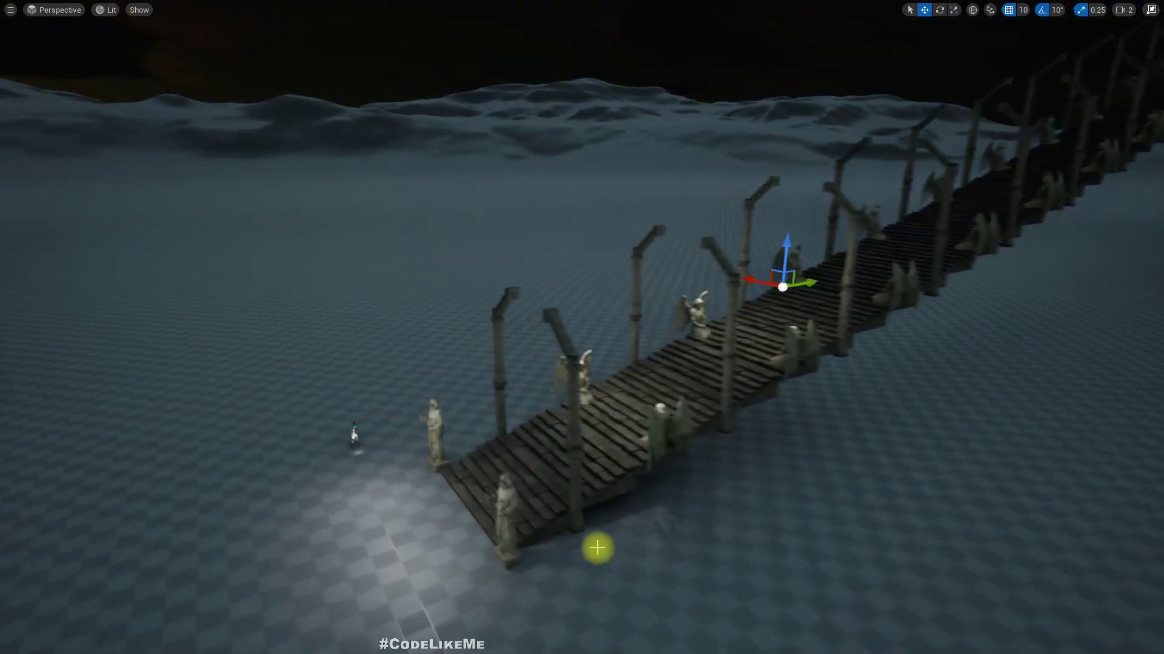
click(490, 458)
right_drag(656, 488, 741, 432)
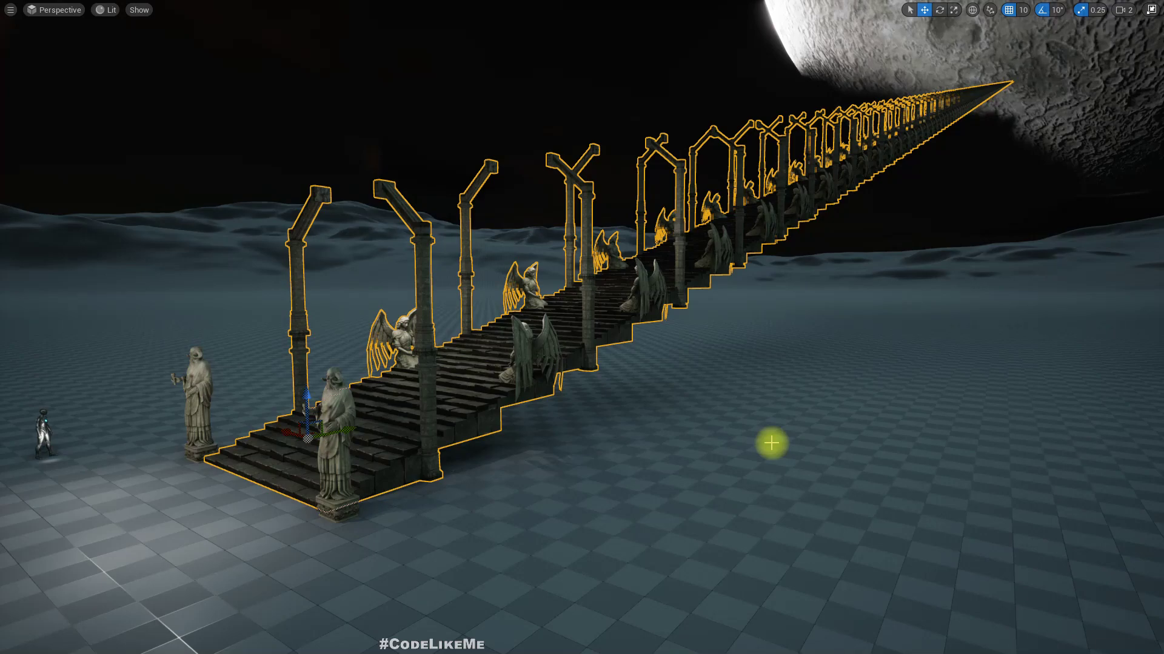
click(681, 449)
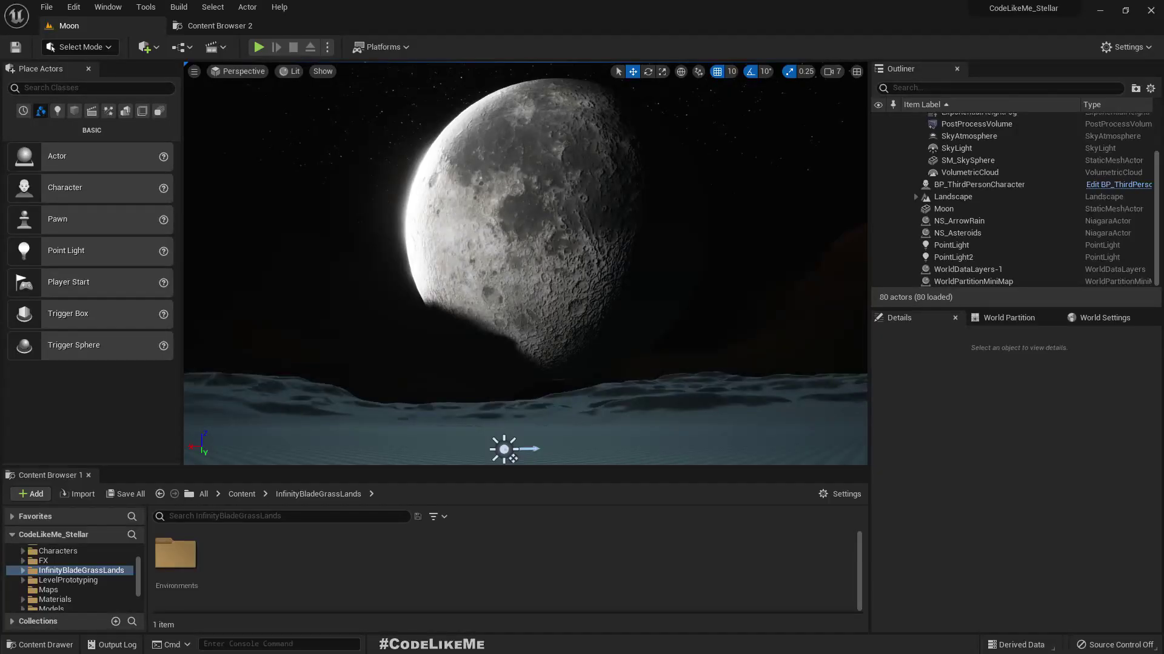
mouse_move(439, 327)
right_down()
mouse_move(508, 356)
mouse_move(486, 335)
mouse_move(509, 332)
mouse_move(464, 330)
mouse_move(521, 291)
mouse_move(468, 320)
mouse_move(422, 324)
mouse_move(527, 324)
mouse_move(426, 322)
right_up()
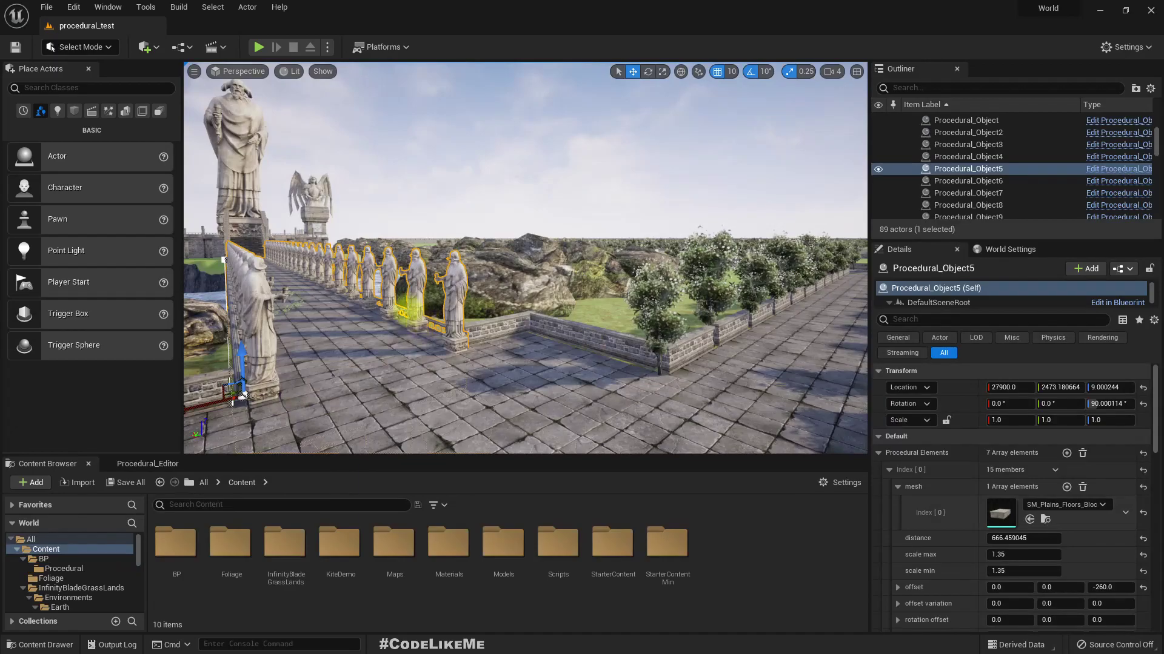
Shift the selected statue bridge along its length to a Y location of about 2533
right_drag(412, 309, 342, 303)
right_drag(471, 267, 448, 267)
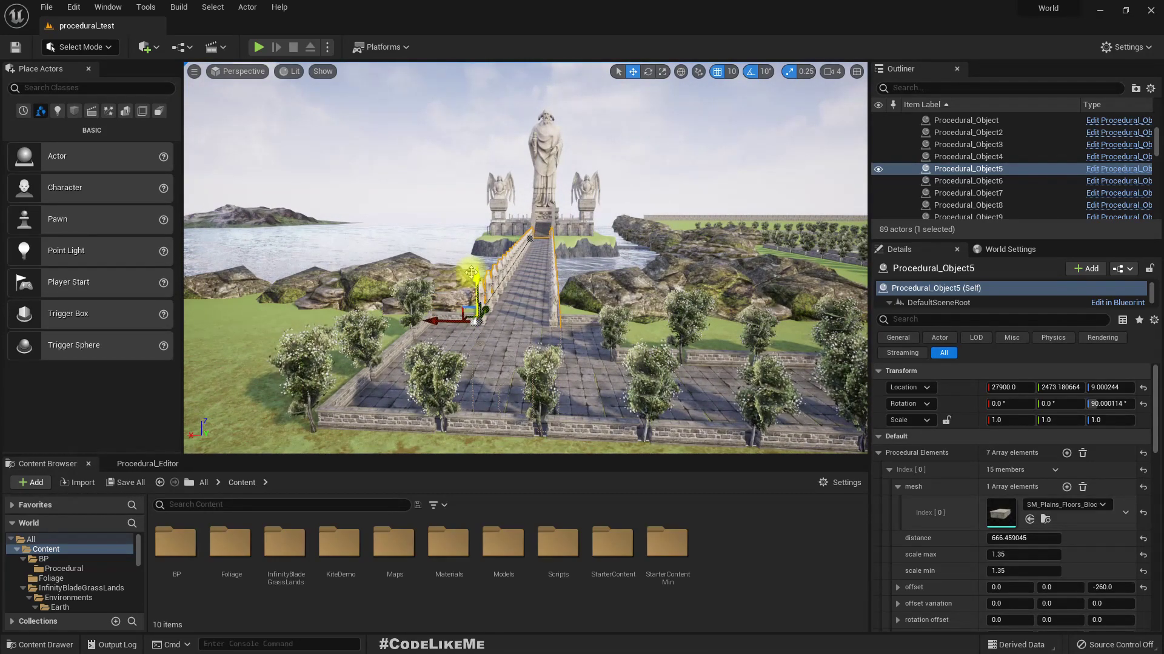
mouse_move(476, 255)
right_down()
mouse_move(533, 256)
mouse_move(486, 255)
mouse_move(527, 257)
mouse_move(485, 239)
mouse_move(533, 255)
mouse_move(455, 258)
mouse_move(470, 267)
right_up()
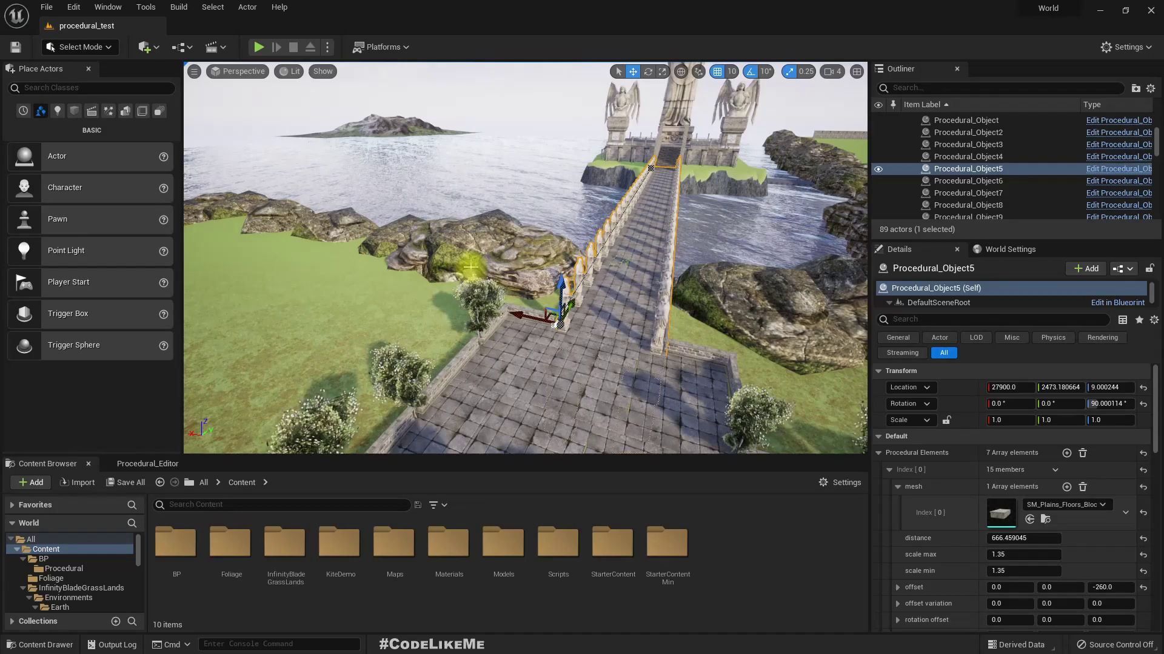
right_drag(515, 269, 505, 308)
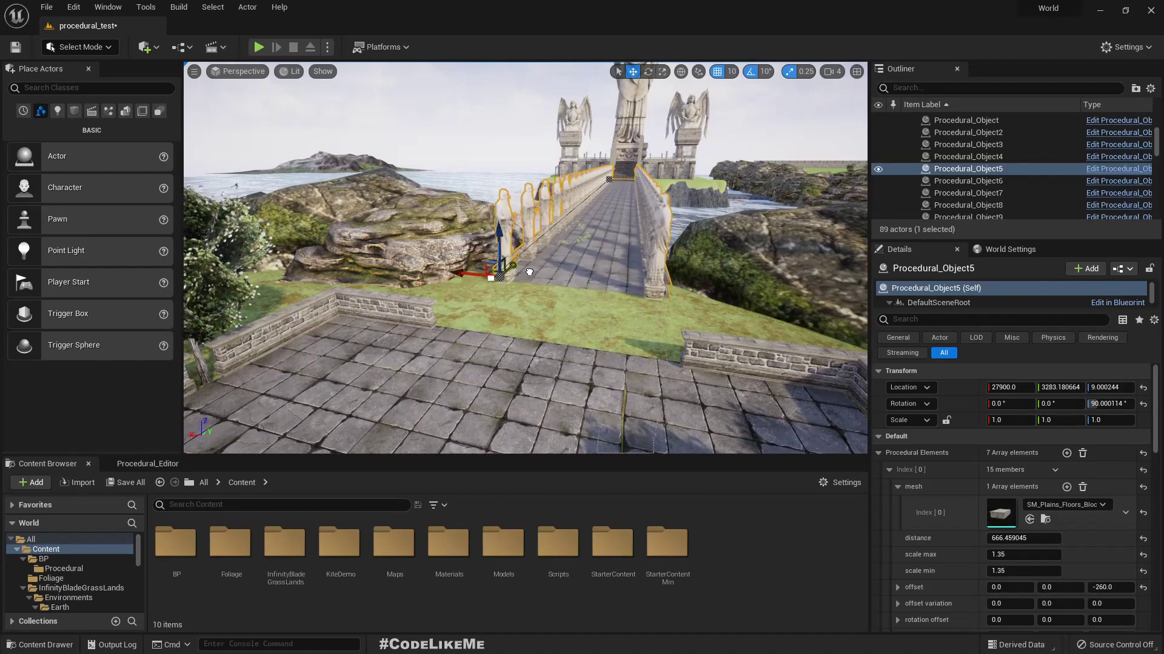
right_drag(476, 306, 508, 302)
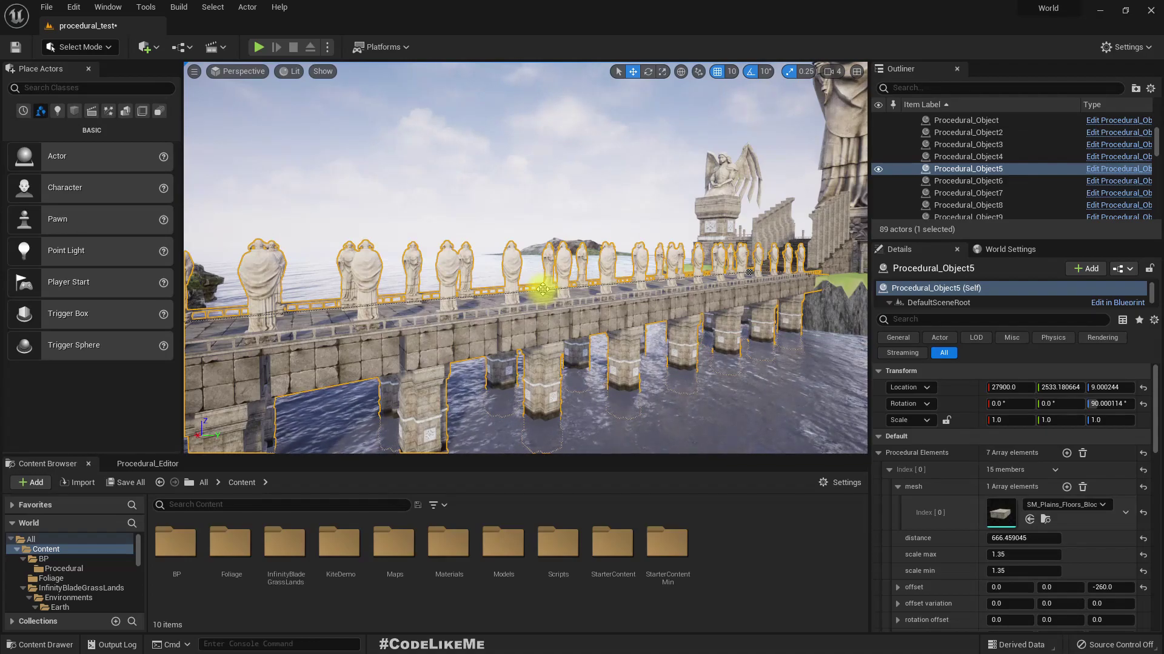
Collapse the mesh list and Index [0] of the bridge's procedural elements, and briefly check Index [1]
click(898, 487)
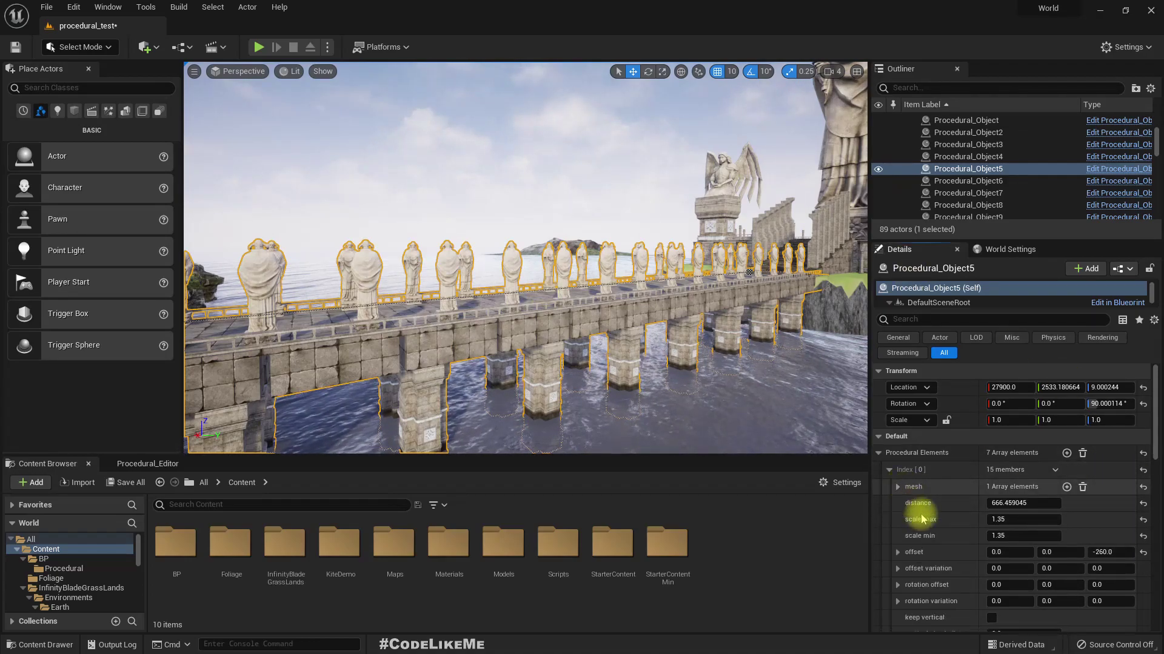
click(889, 470)
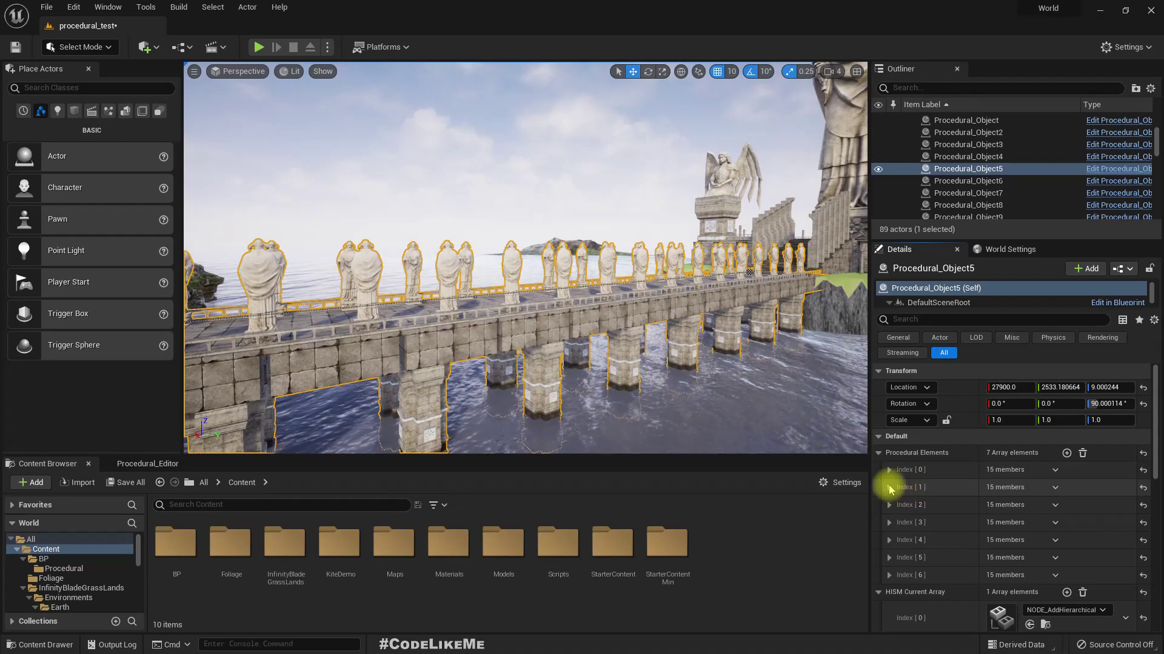
click(889, 488)
click(889, 487)
Extend the bridge past the statue island by moving its spline end point out over the water
right_drag(593, 323, 606, 370)
key(w)
right_drag(515, 285, 673, 330)
key(a)
key(w)
key(a)
right_drag(486, 334, 496, 350)
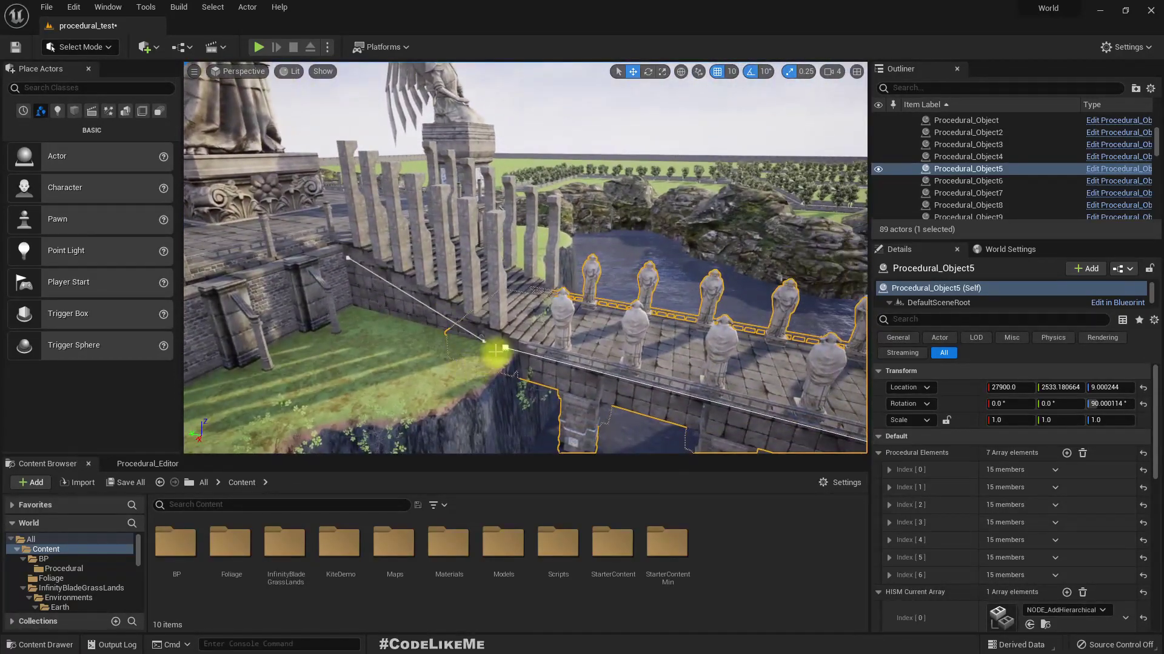
key(s)
mouse_move(482, 297)
right_down()
mouse_move(496, 332)
mouse_move(514, 275)
mouse_move(468, 289)
right_up()
key(a)
key(a)
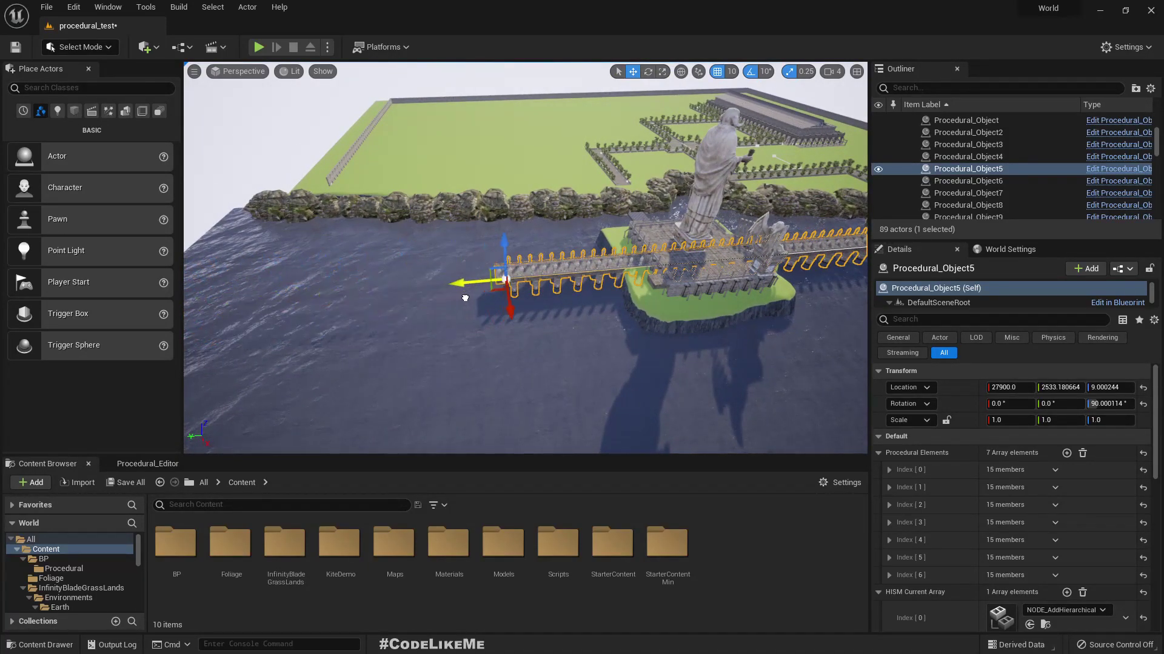
Examine the extended bridge's deck, statues, railings and pillars from several angles, including its free end over the water
key(w)
right_drag(483, 280, 461, 291)
key(w)
right_drag(426, 358, 409, 330)
right_drag(505, 303, 496, 301)
mouse_move(448, 330)
right_down()
mouse_move(422, 329)
mouse_move(420, 353)
mouse_move(449, 350)
mouse_move(424, 347)
mouse_move(412, 321)
mouse_move(463, 341)
right_up()
key(w)
key(w)
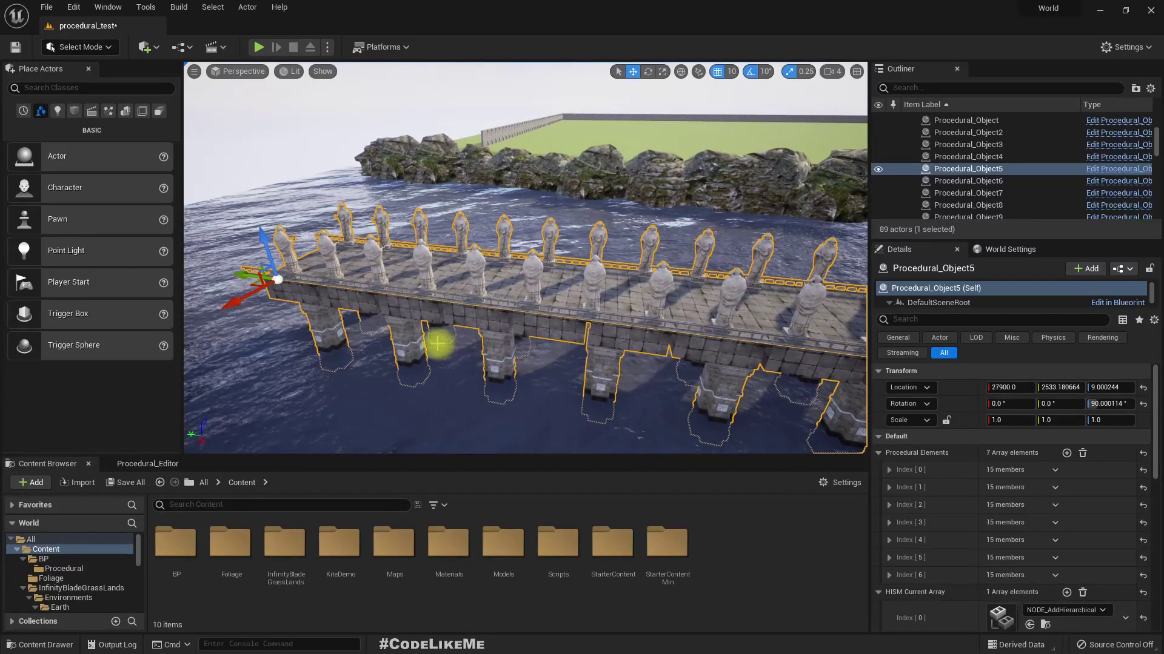
right_drag(213, 428, 421, 325)
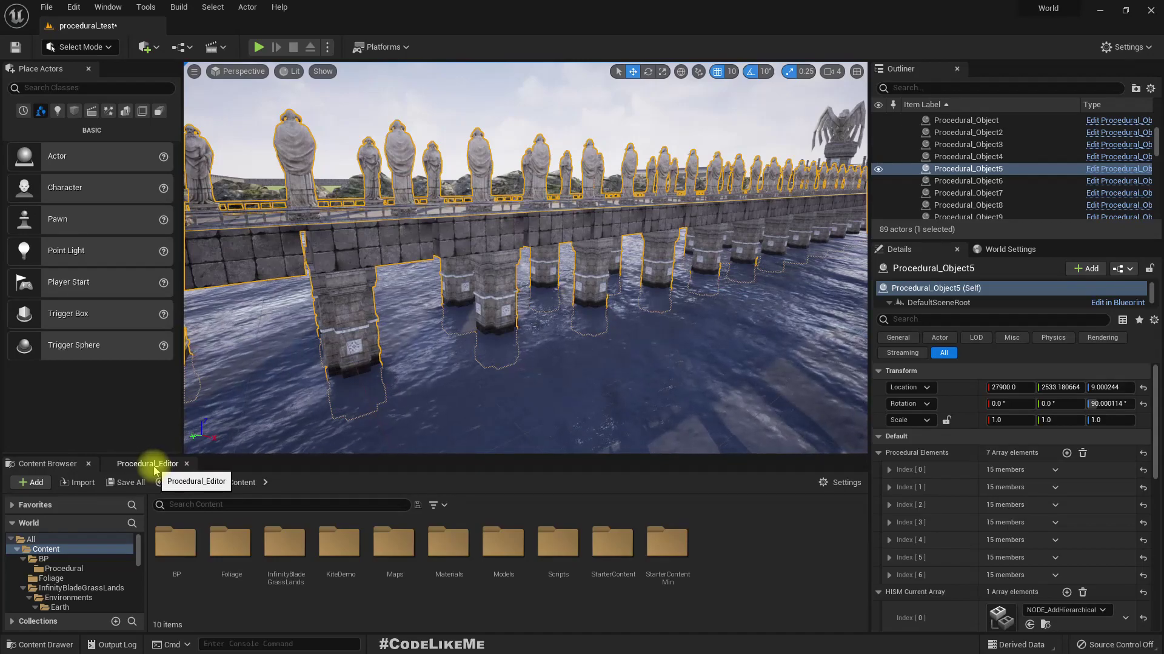
right_drag(410, 356, 384, 357)
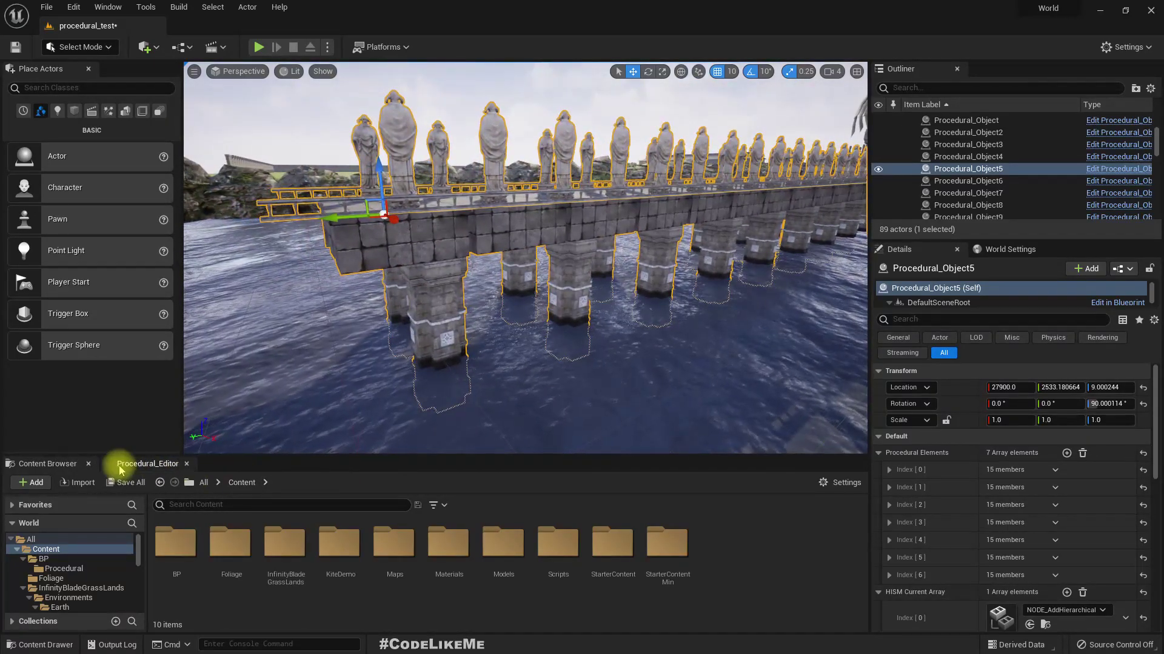
Start editing the bridge's individual instances with Procedural_Editor and enlarge the viewport to full screen
click(158, 466)
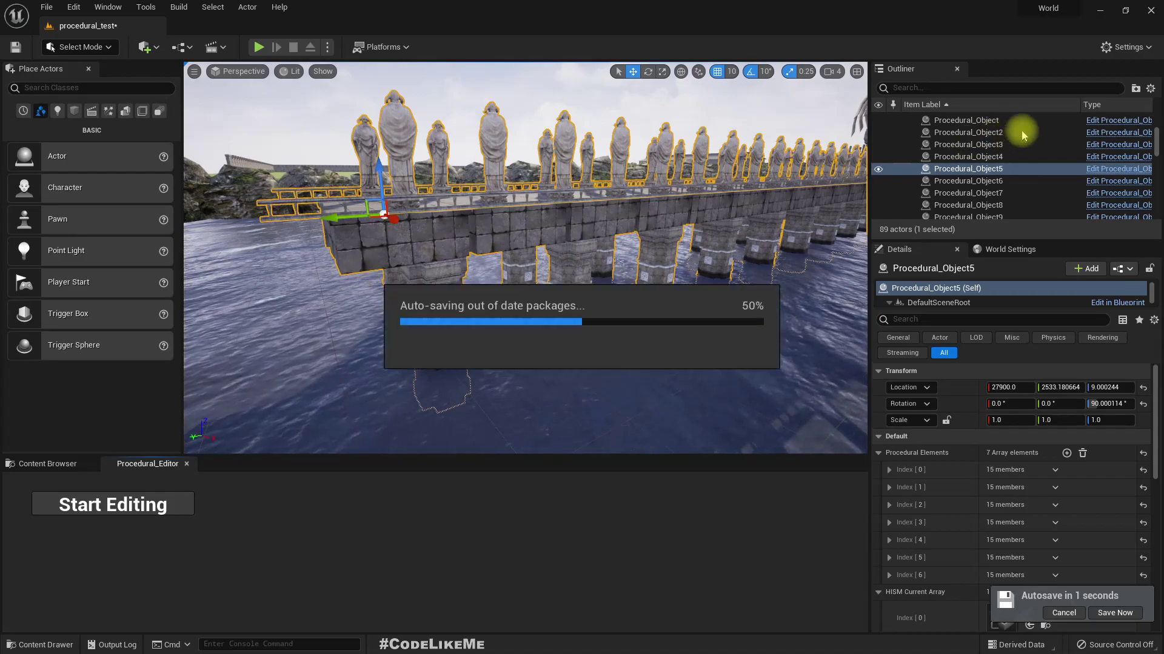
right_drag(442, 302, 394, 334)
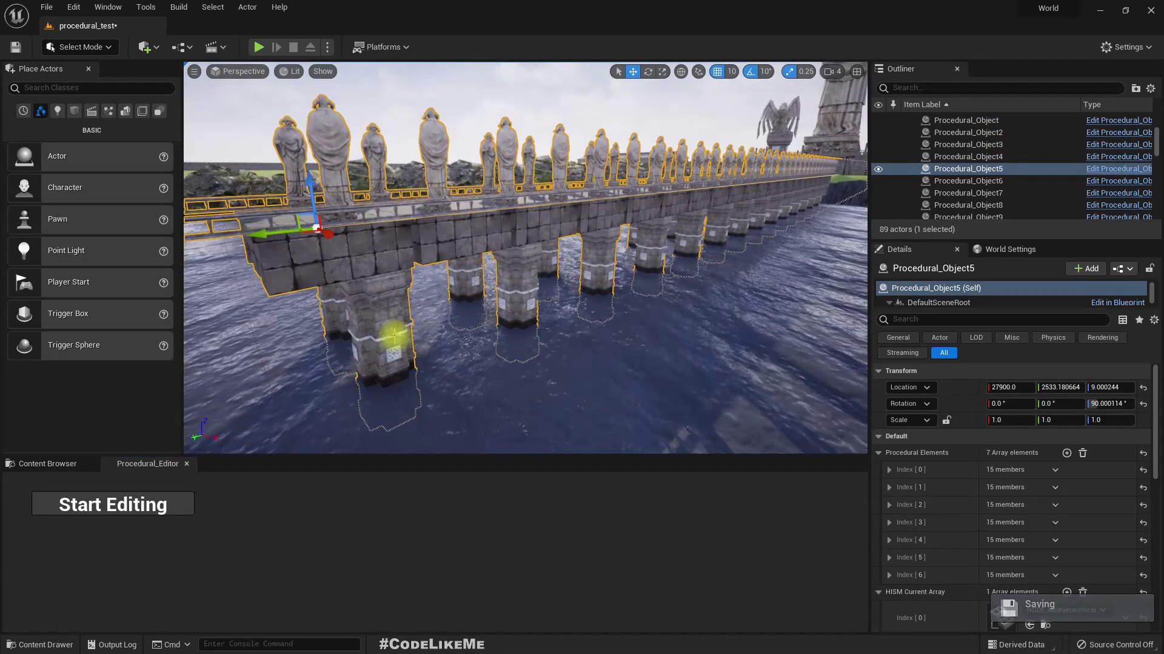
click(99, 506)
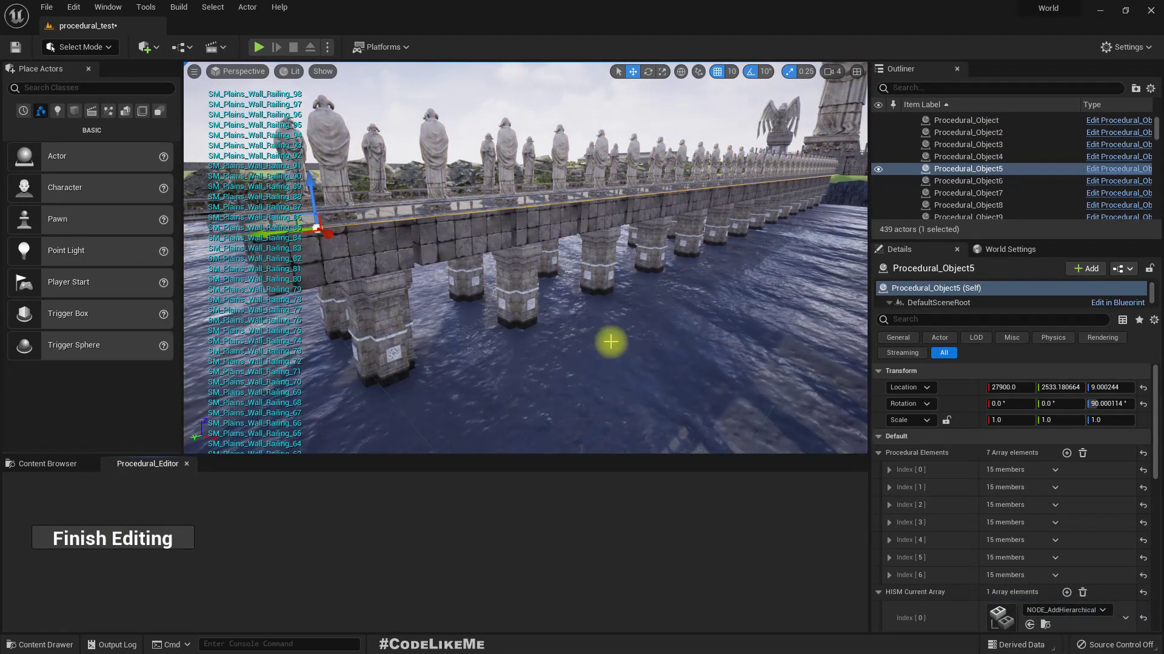
mouse_move(610, 342)
right_down()
mouse_move(585, 346)
mouse_move(579, 388)
mouse_move(611, 343)
right_up()
right_drag(851, 174, 606, 333)
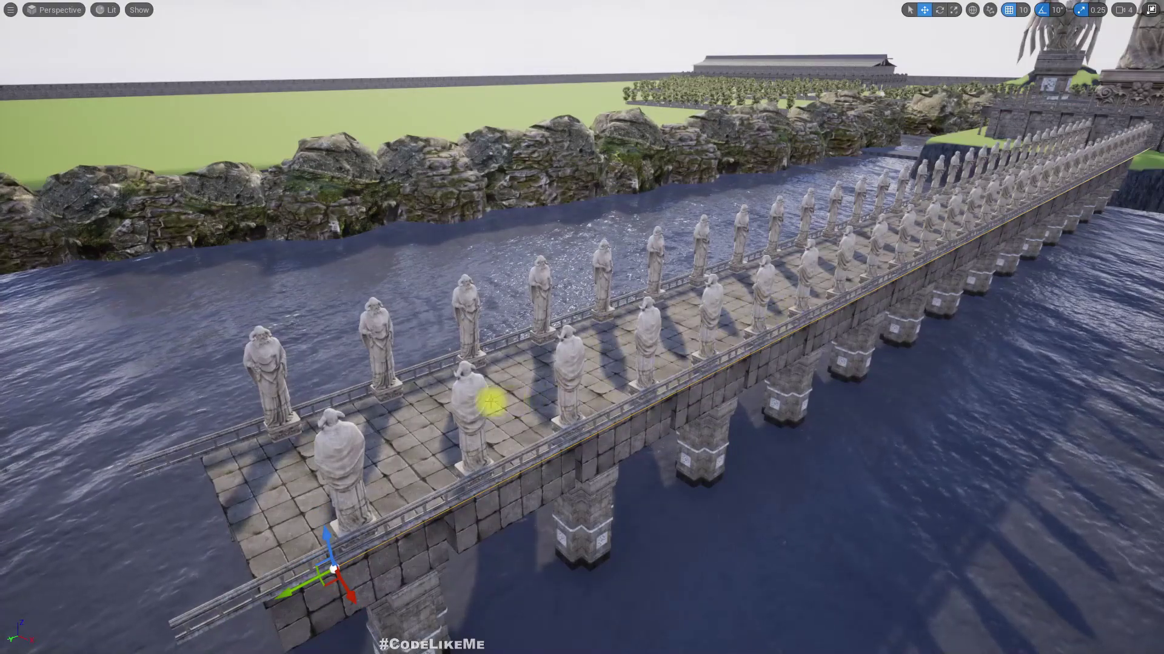
Scale up one statue on the near railing so it stands much larger than its neighbours
right_drag(491, 401, 455, 402)
right_drag(506, 309, 477, 308)
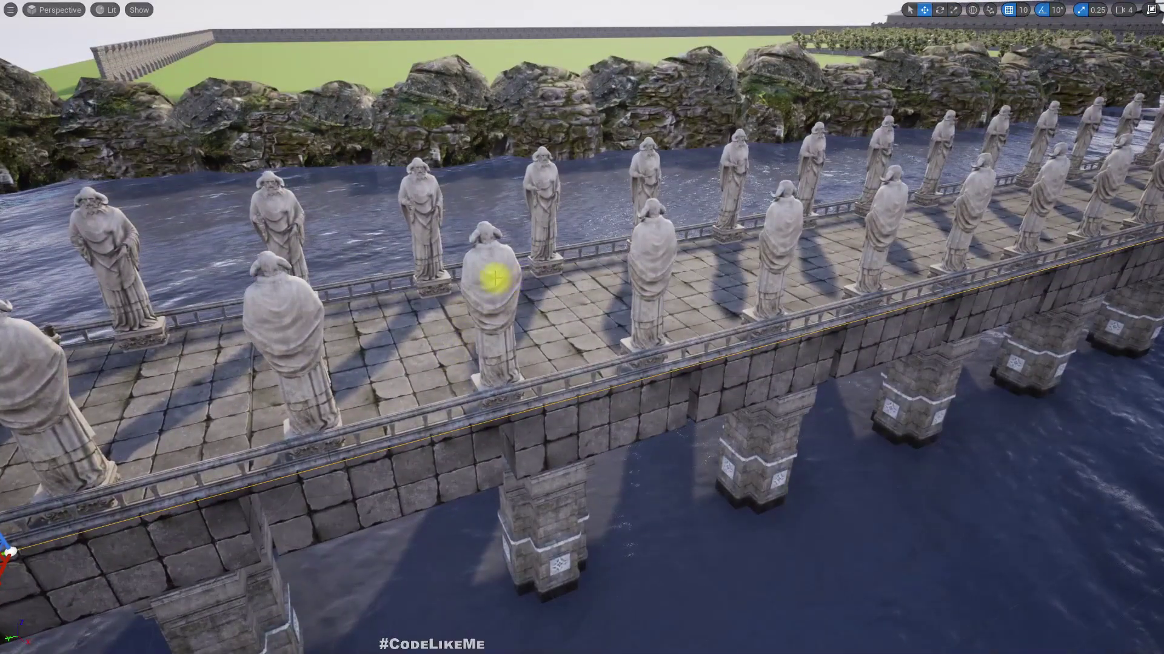
click(494, 316)
key(r)
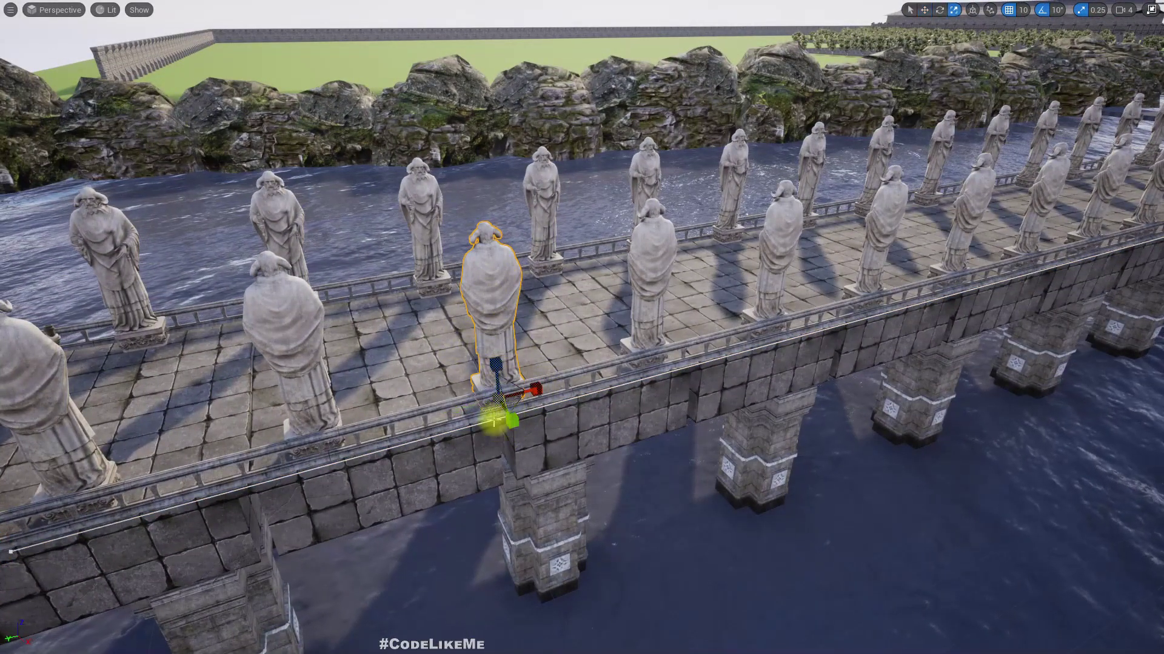
drag(507, 400, 510, 399)
Rotate a statue in the opposite row so it lies flat across the bridge deck
right_drag(510, 399, 659, 404)
ctrl+click(480, 334)
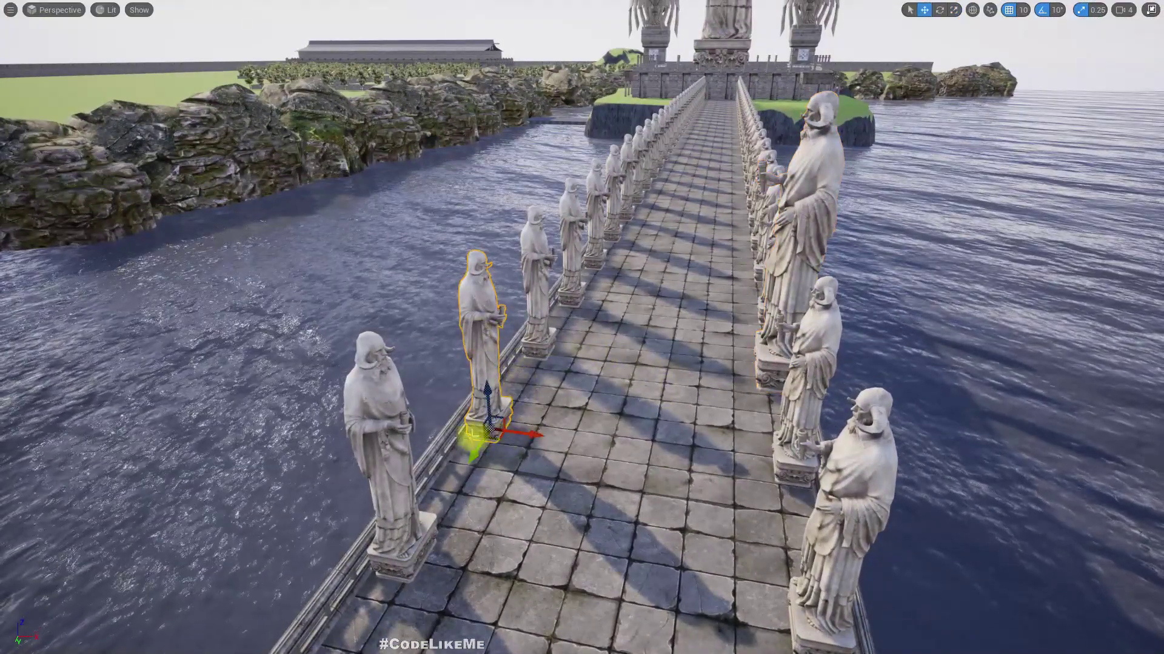
drag(509, 432, 699, 457)
key(e)
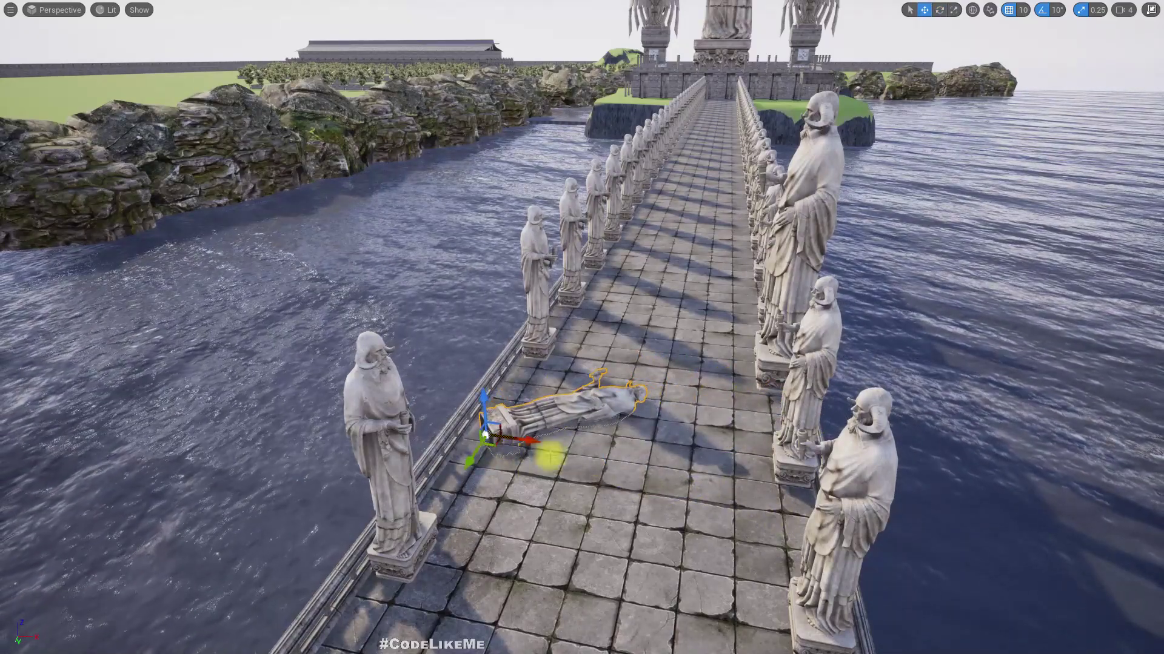
Lower one of the near-side bridge pillars beneath the water surface
right_drag(585, 506, 600, 457)
key(d)
key(w)
click(492, 344)
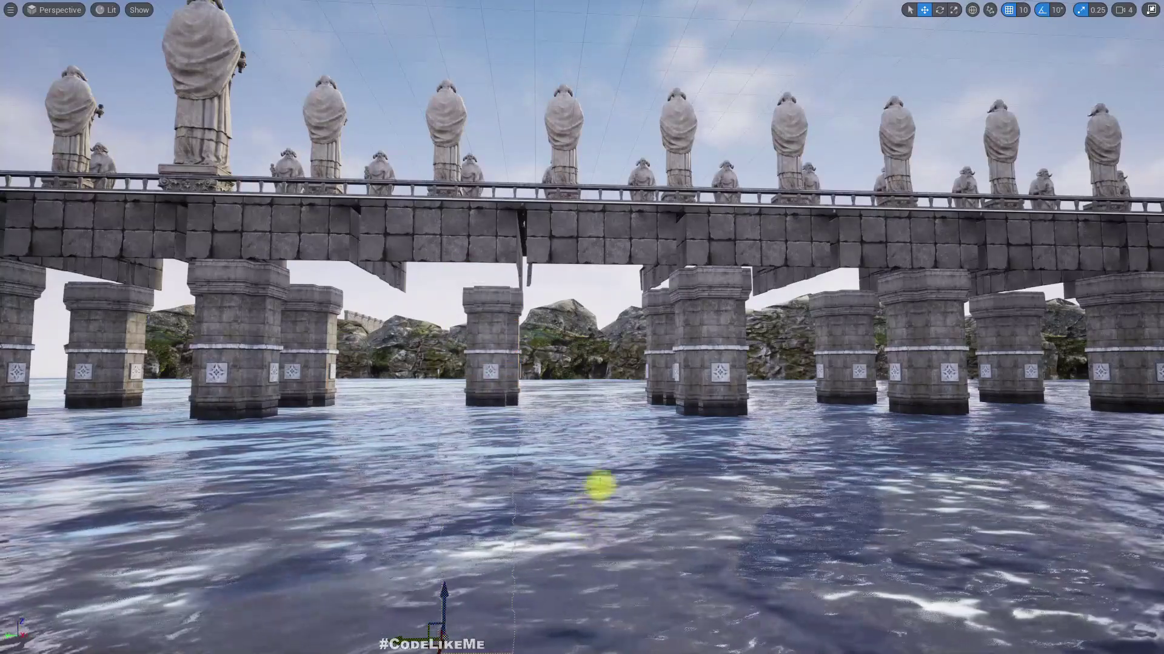
Delete another near-side pillar from under the bridge
right_drag(605, 478, 606, 479)
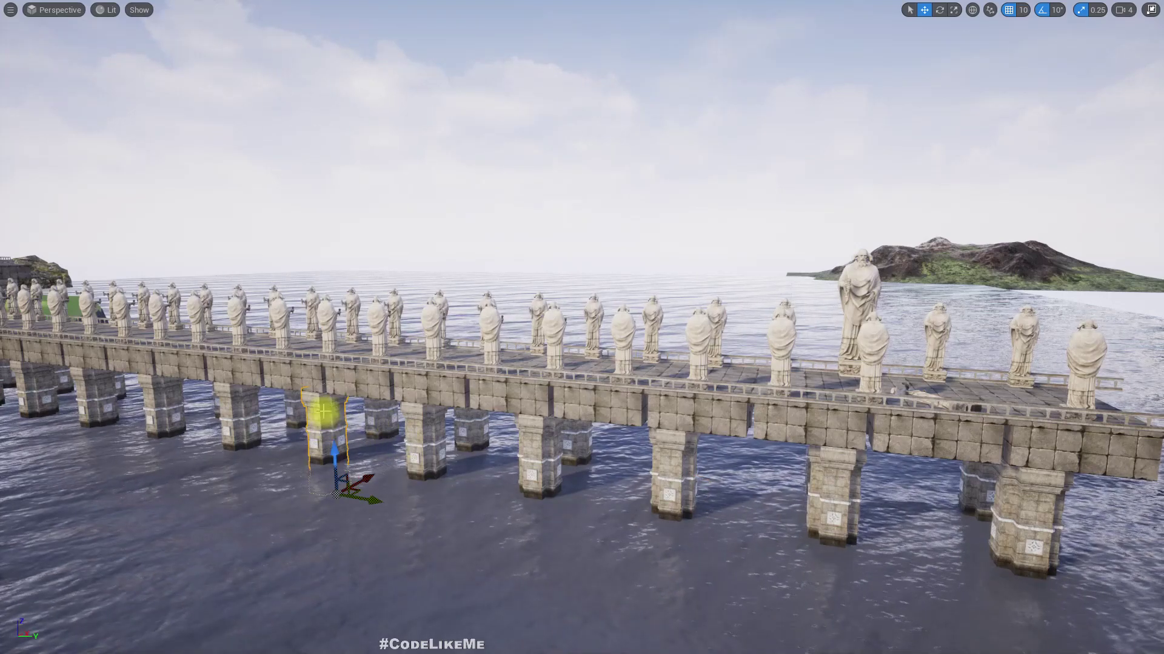
right_drag(335, 546, 335, 546)
right_drag(468, 456, 459, 430)
key(Delete)
Leave the full-screen viewport and finish editing the bridge's instances
key(F11)
click(100, 538)
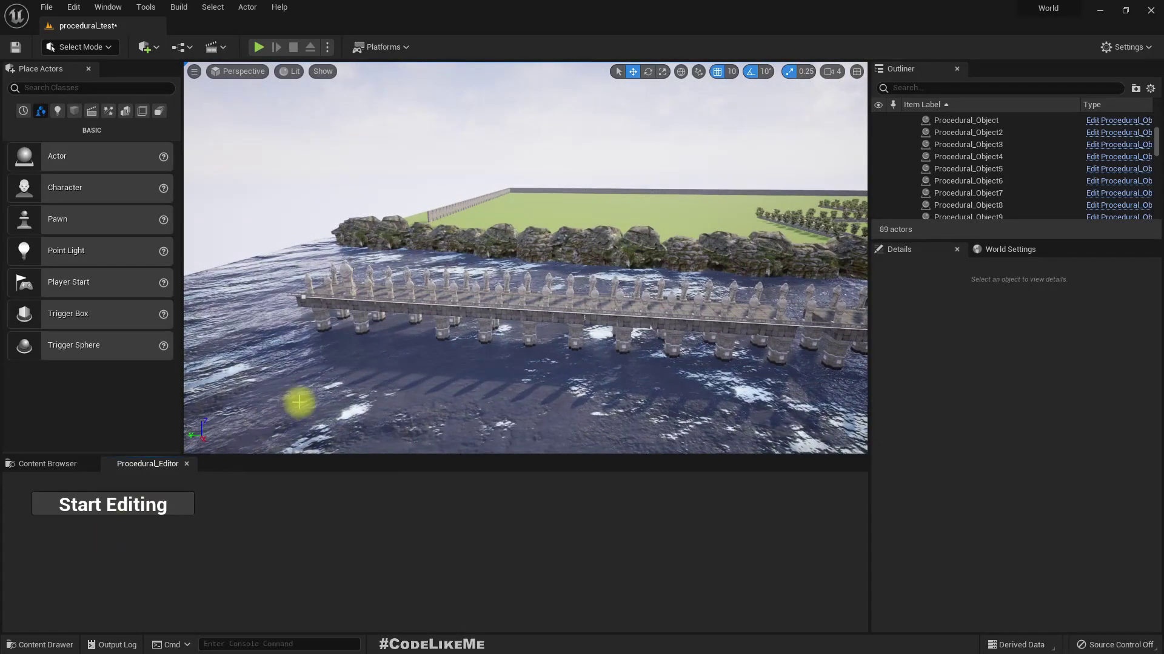
right_drag(465, 368, 465, 369)
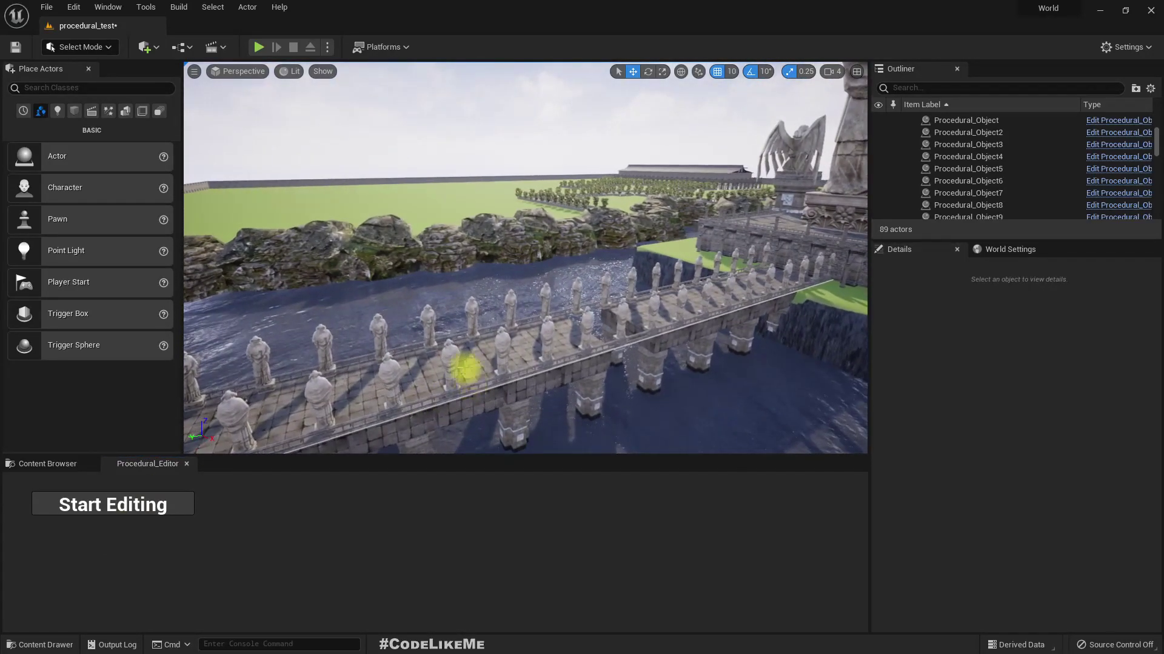
Select the bridge again and enable the simulate option of its procedural element Index [0]
click(360, 366)
right_drag(360, 366, 360, 367)
right_drag(485, 267, 445, 270)
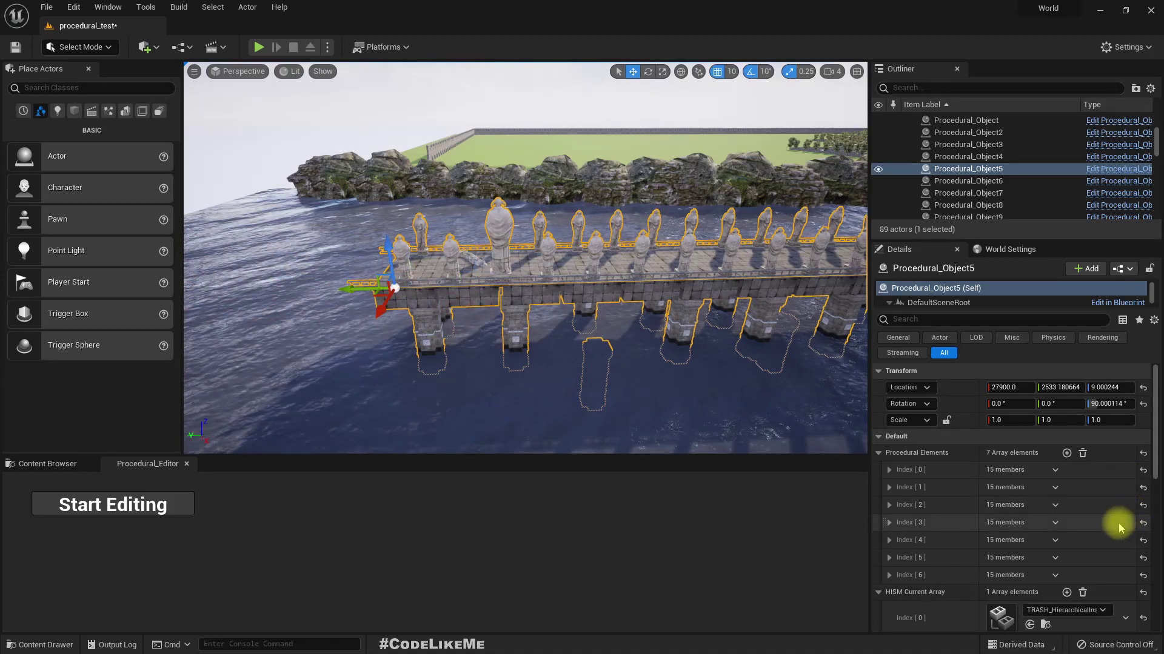
click(889, 471)
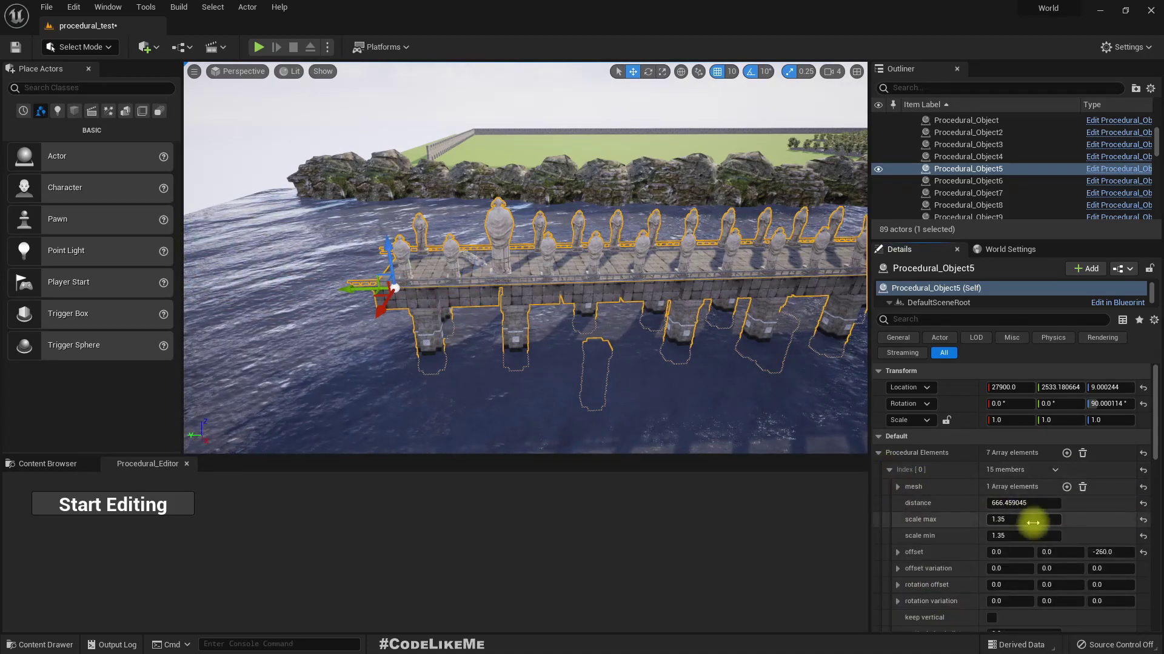
scroll(1006, 606, down, 4)
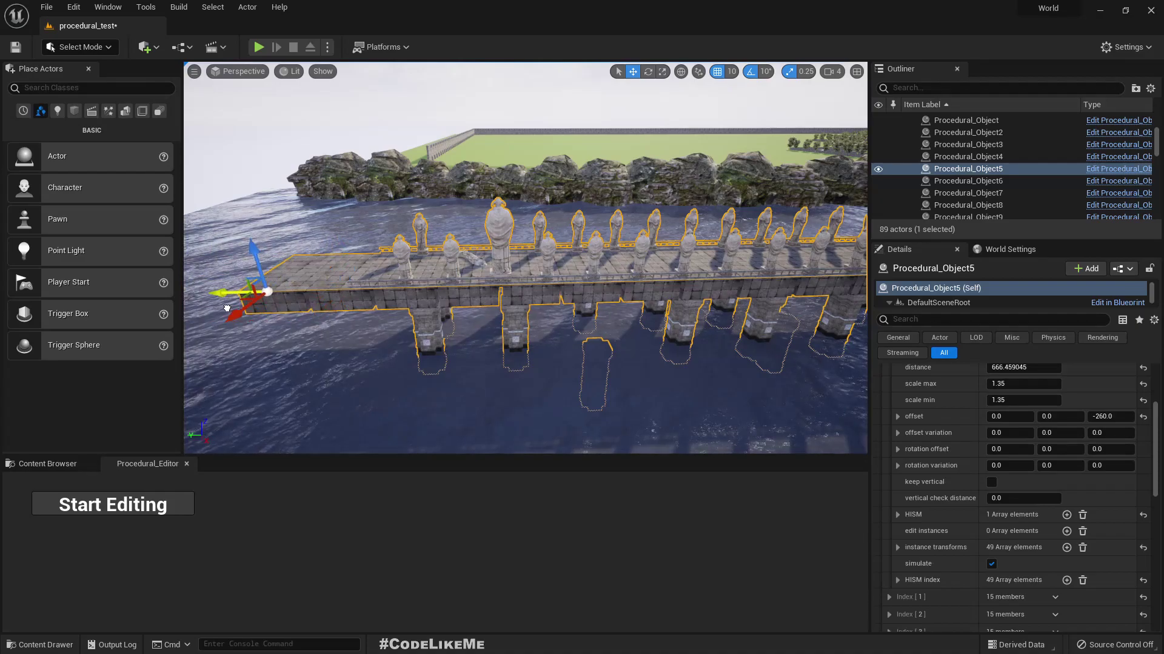
Extend the bridge's deck by moving the spline end point farther out over the water
key(a)
mouse_move(452, 346)
right_down()
mouse_move(445, 338)
mouse_move(452, 346)
right_up()
key(w)
drag(509, 320, 458, 322)
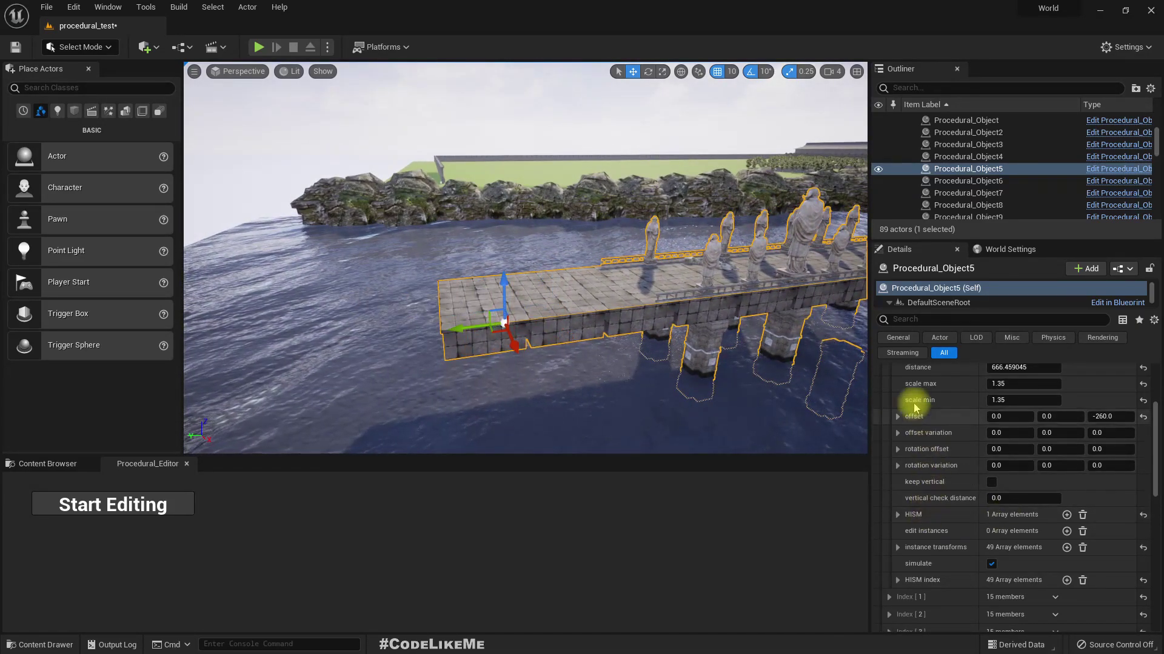
Enable the simulate option of the bridge's Index [1] procedural element, the one using the SM_Plains_Man_Statue mesh
scroll(973, 492, up, 2)
click(889, 431)
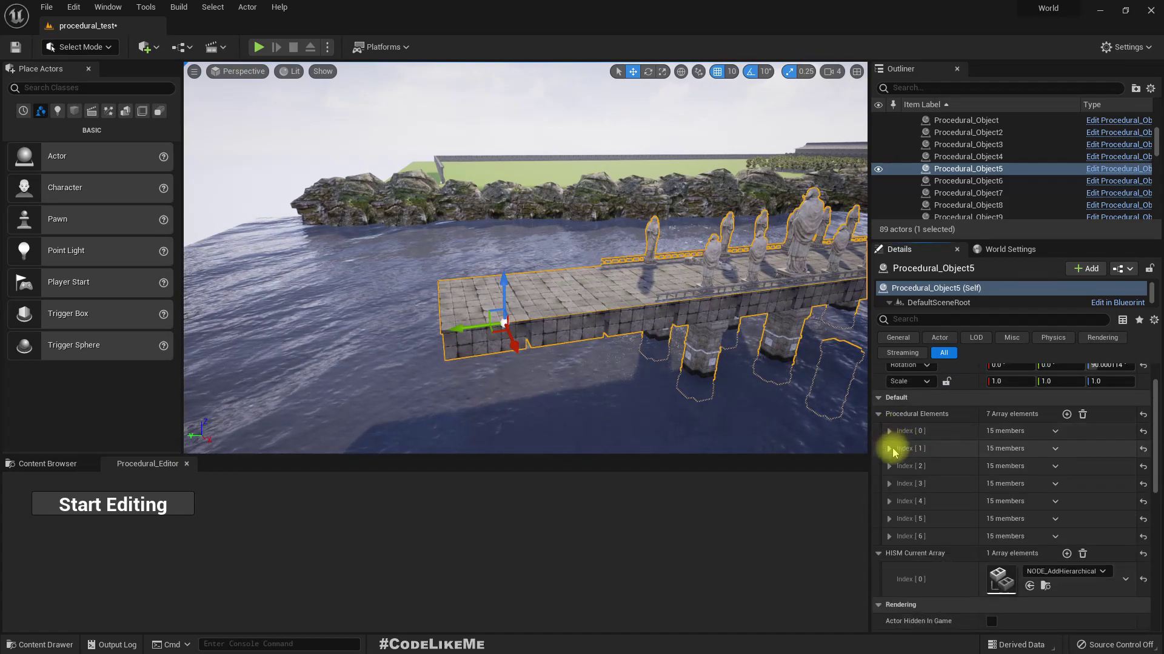
click(889, 448)
click(897, 465)
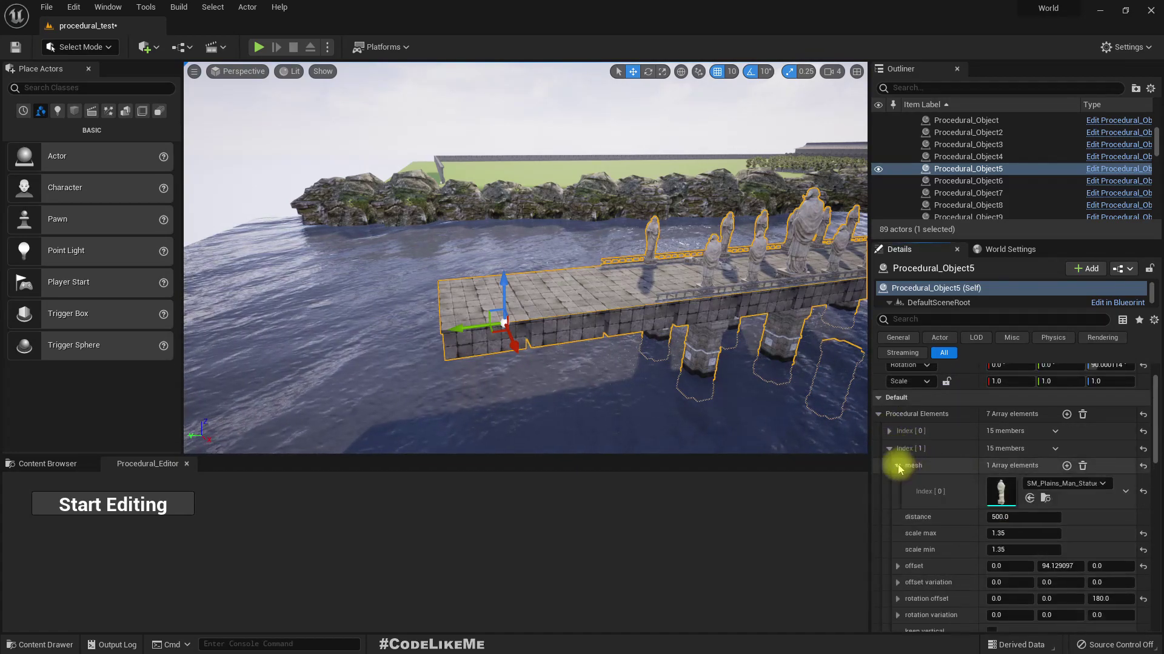
scroll(1028, 512, down, 5)
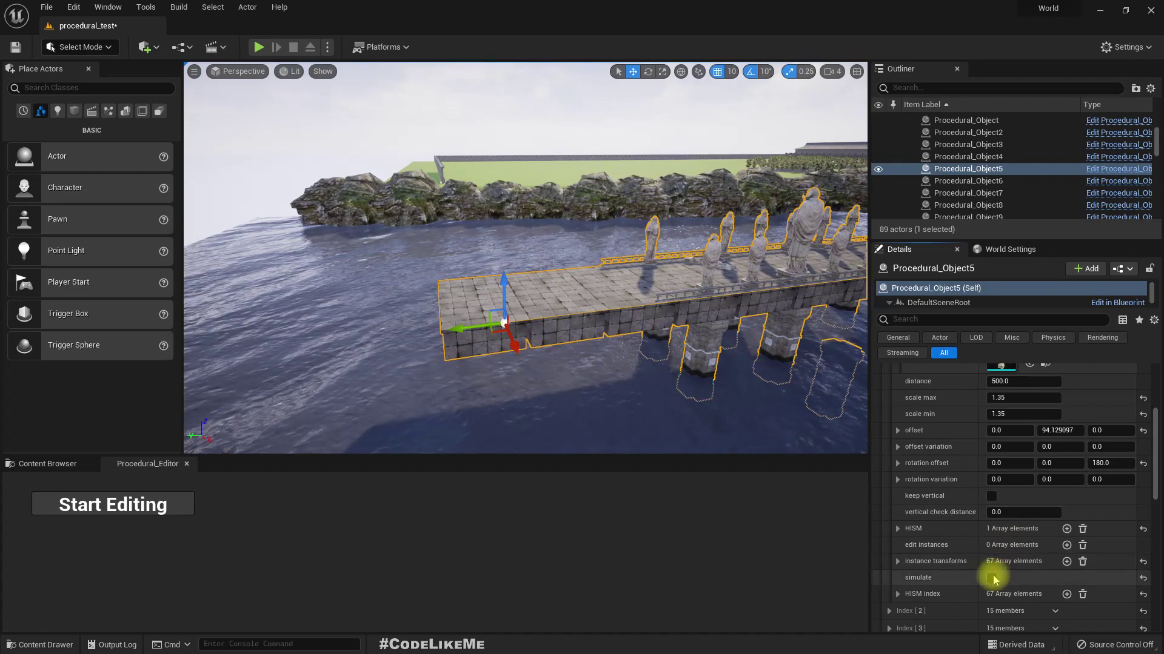
click(992, 580)
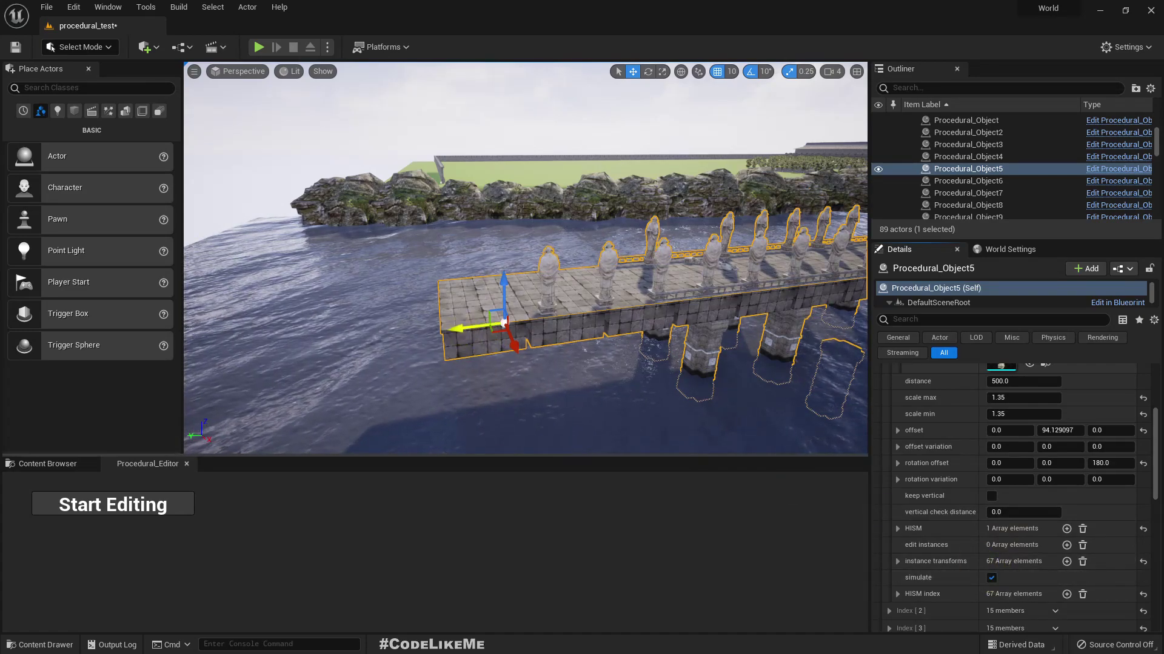
Examine the extended statue bridge and survey the other procedural walls, tree rows and bridges across the level
right_drag(197, 324, 294, 324)
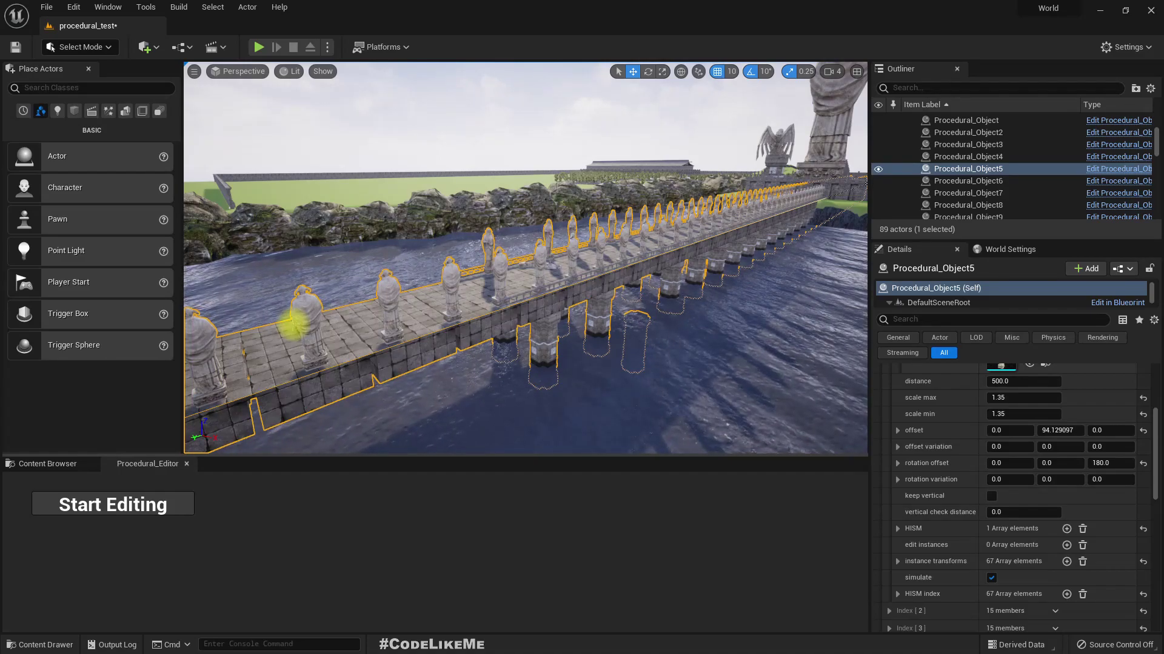
key(w)
right_drag(653, 249, 582, 266)
right_drag(660, 229, 736, 270)
click(564, 243)
right_drag(565, 243, 461, 297)
key(w)
click(569, 261)
right_drag(570, 260, 606, 173)
key(w)
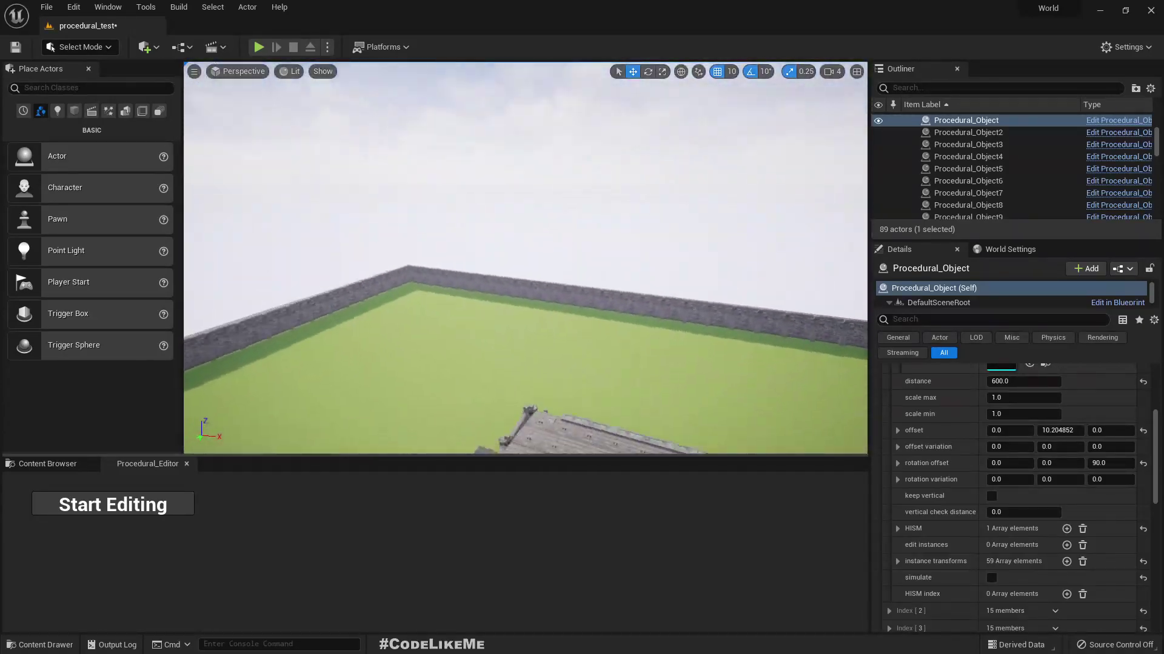
right_drag(525, 258, 721, 294)
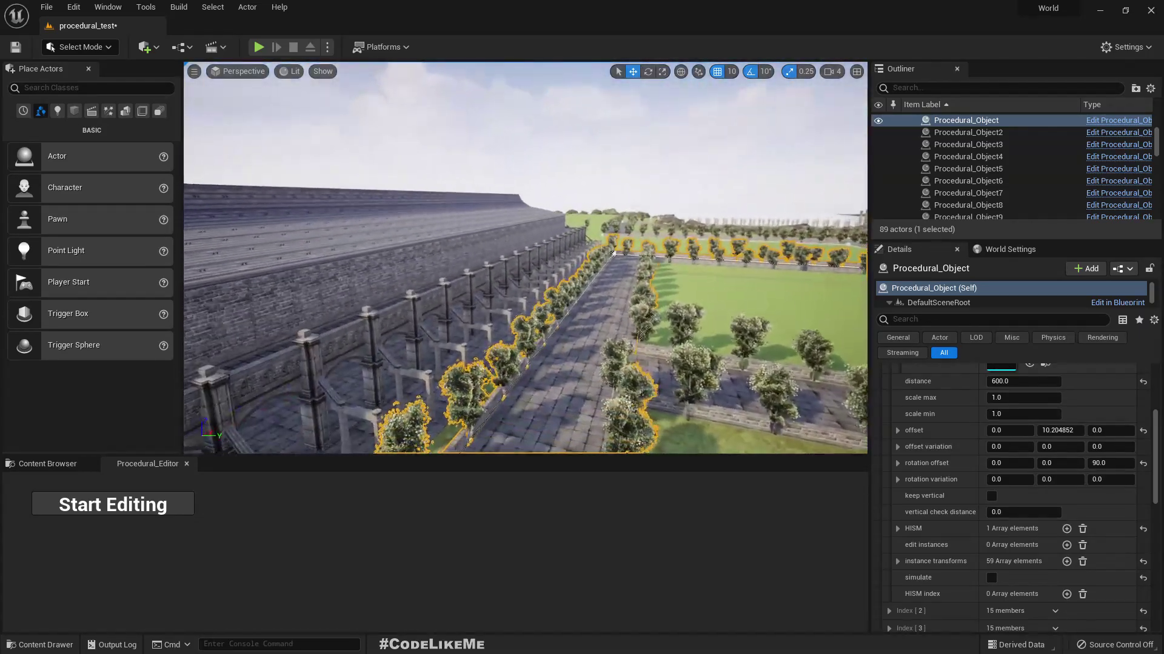
right_drag(526, 258, 488, 189)
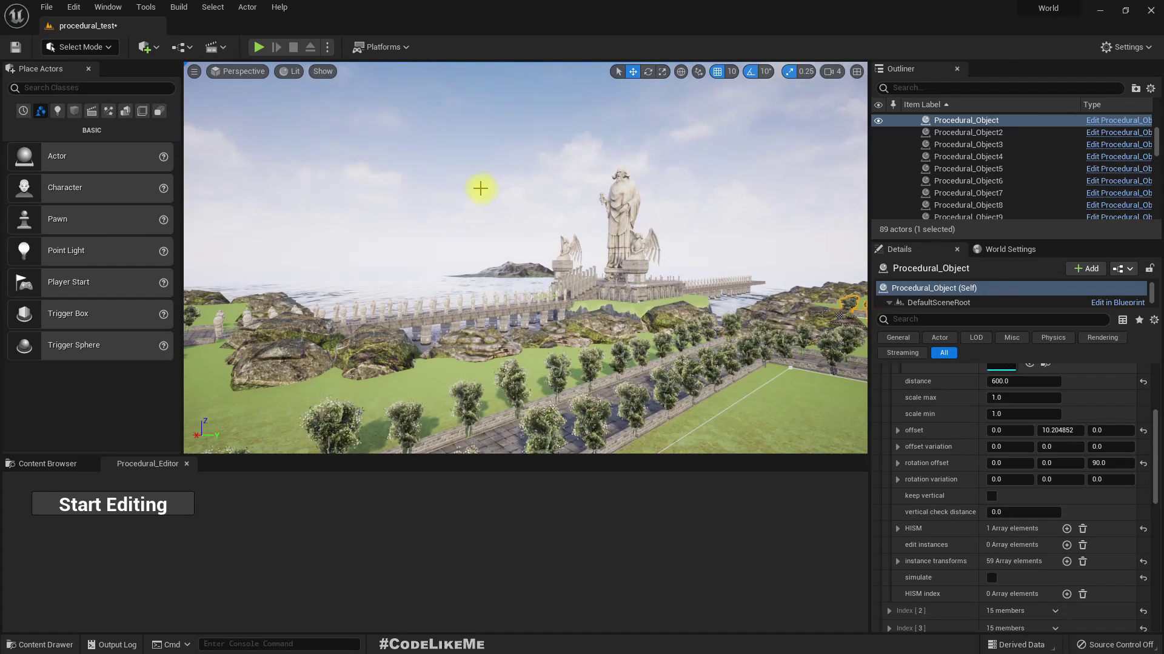
right_drag(480, 189, 473, 184)
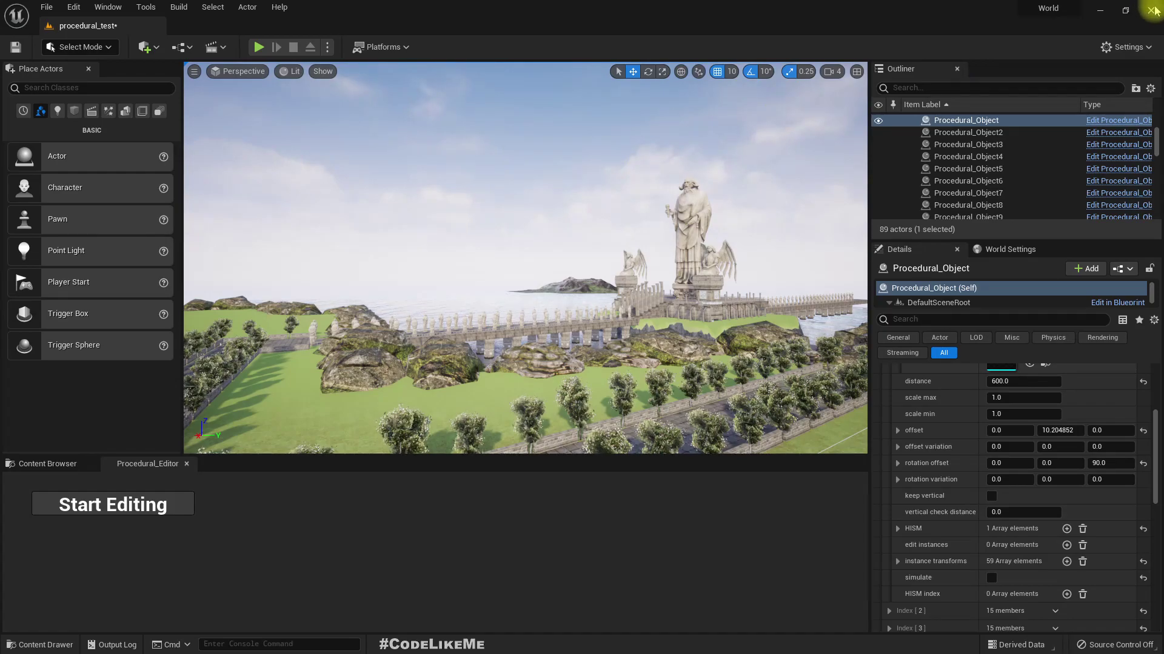
Close the World project's editor and switch to the CodeLikeMe_Stellar project with its Moon level
click(1151, 8)
click(681, 466)
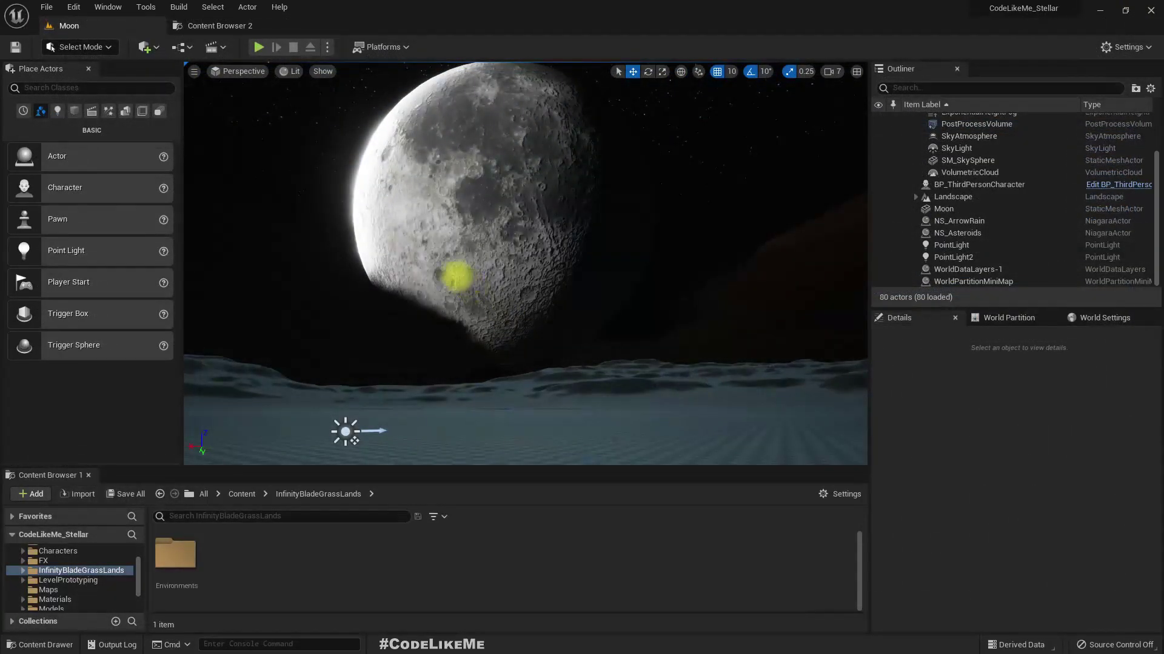
mouse_move(456, 275)
right_down()
mouse_move(479, 297)
mouse_move(442, 291)
mouse_move(454, 285)
mouse_move(445, 279)
mouse_move(477, 273)
right_up()
key(s)
key(a)
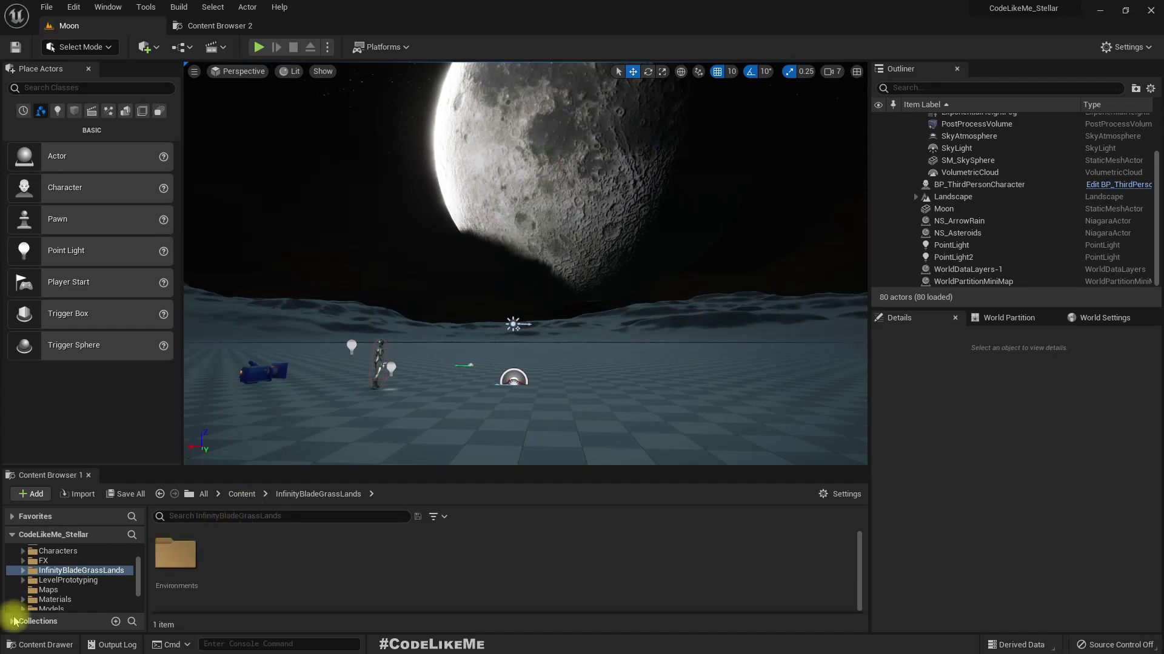
Open the Procedural folder inside the project's BP content folder
scroll(91, 587, up, 2)
click(46, 580)
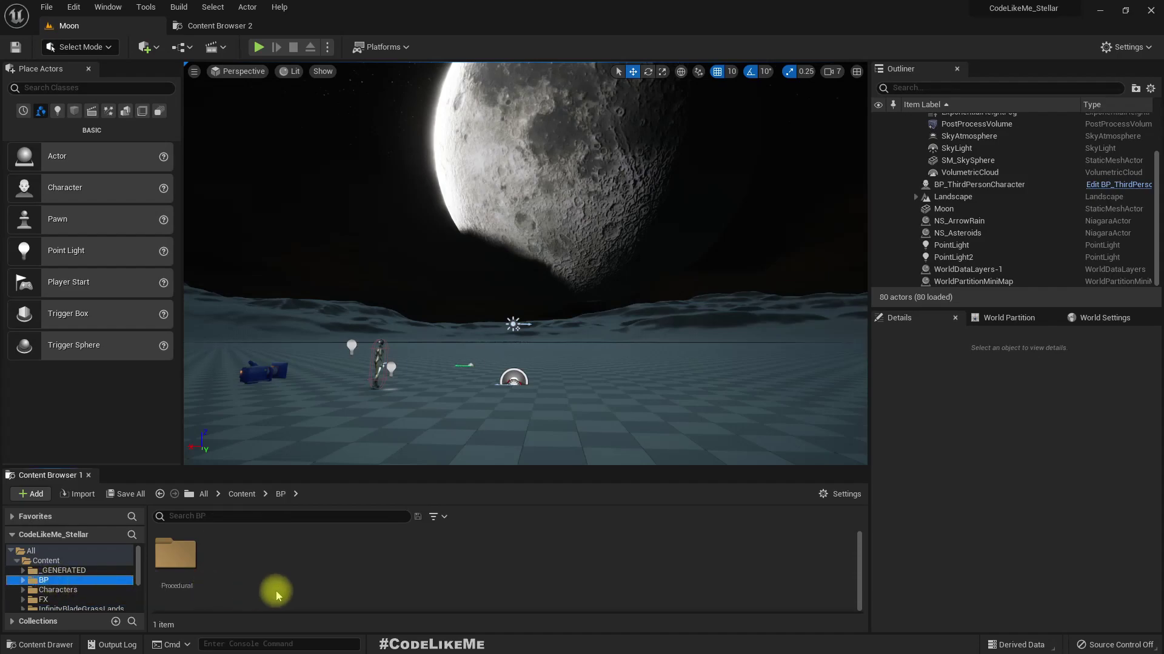
double_click(176, 557)
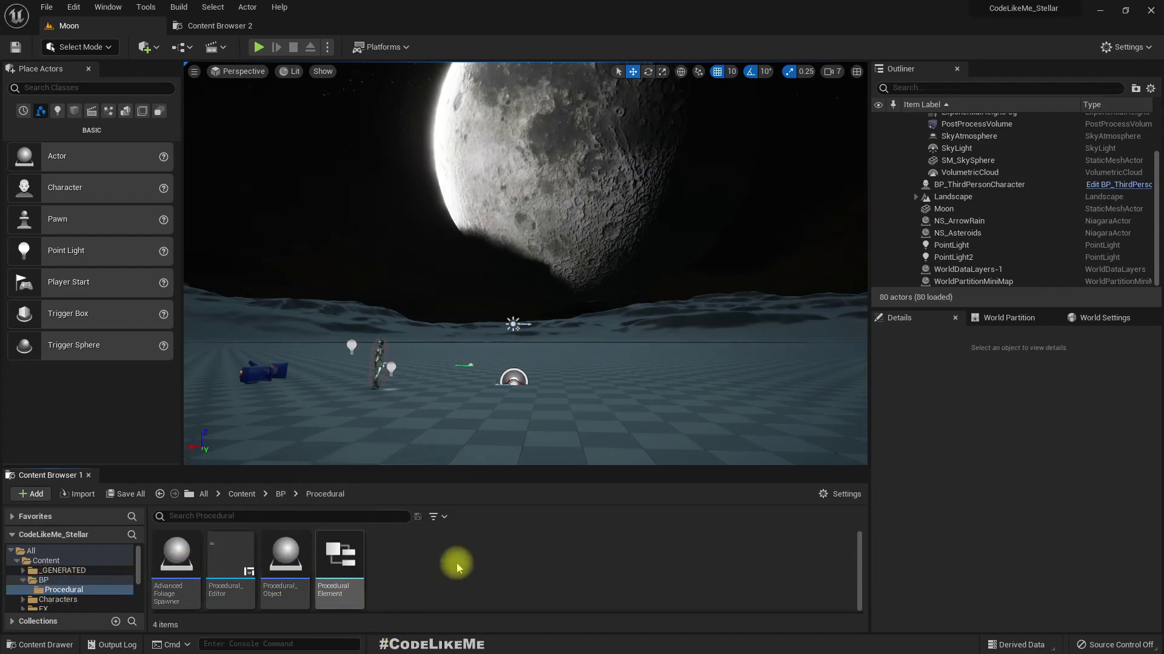
Place a Procedural_Object on the Moon level's floor and clear its Procedural Elements array
click(285, 582)
drag(544, 458, 502, 400)
key(f)
right_drag(501, 400, 501, 434)
right_drag(559, 383, 558, 412)
middle_drag(559, 383, 559, 406)
right_drag(558, 406, 558, 407)
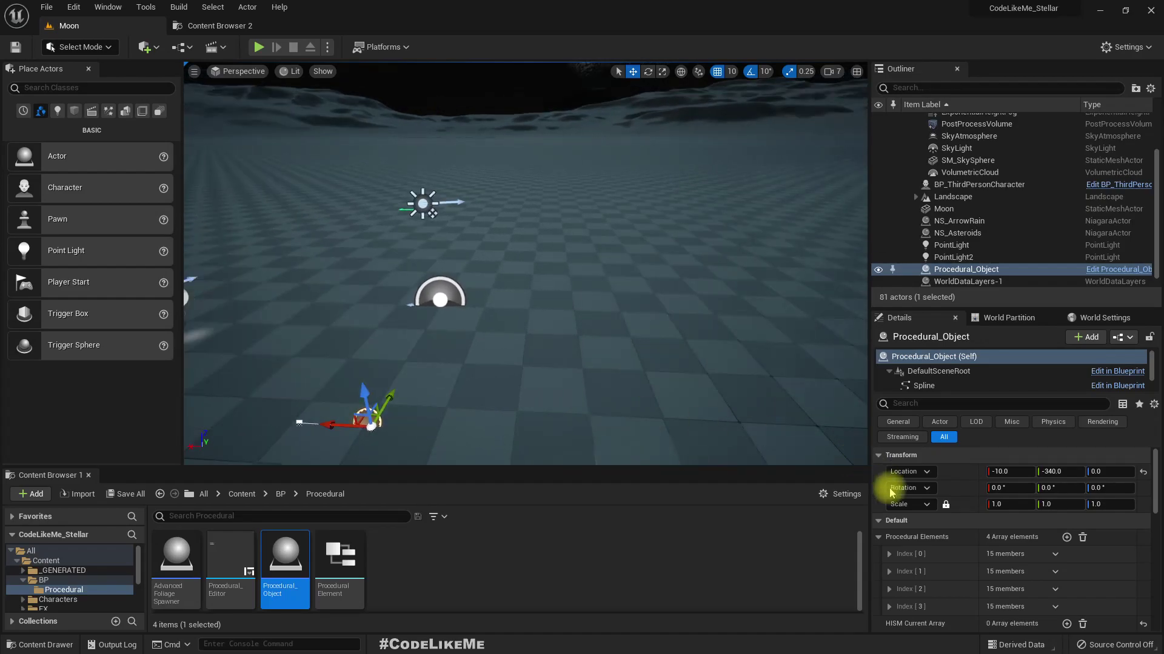
click(1083, 538)
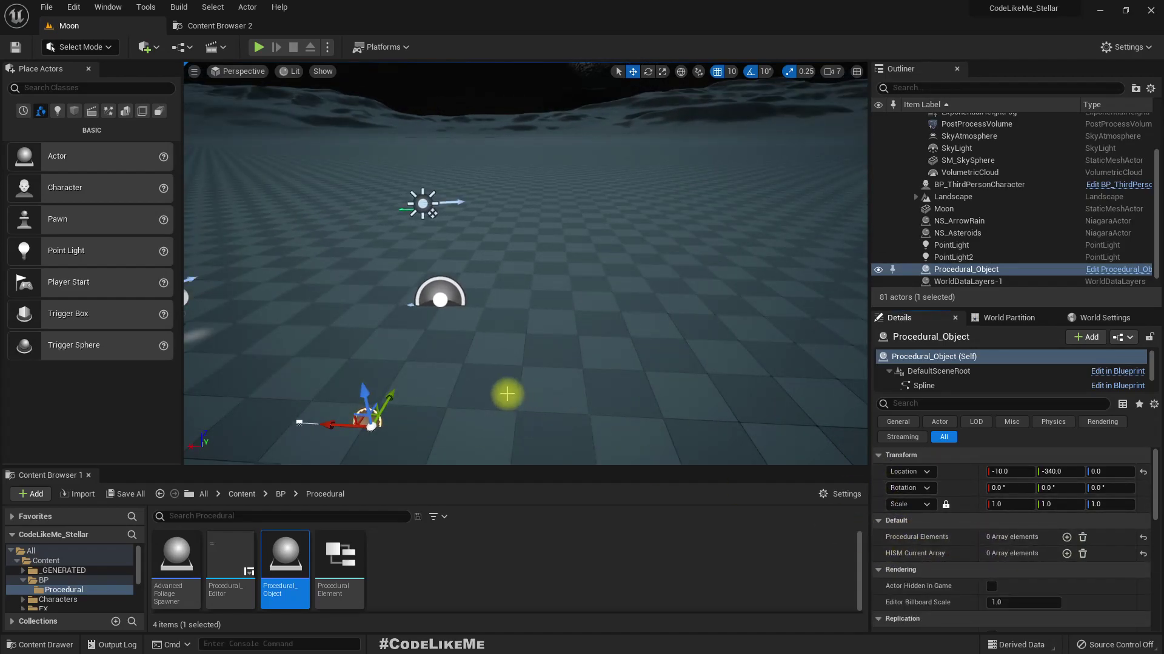
Lengthen the new object's spline by moving its end point farther away along the floor
right_drag(507, 394, 544, 382)
right_drag(659, 353, 659, 353)
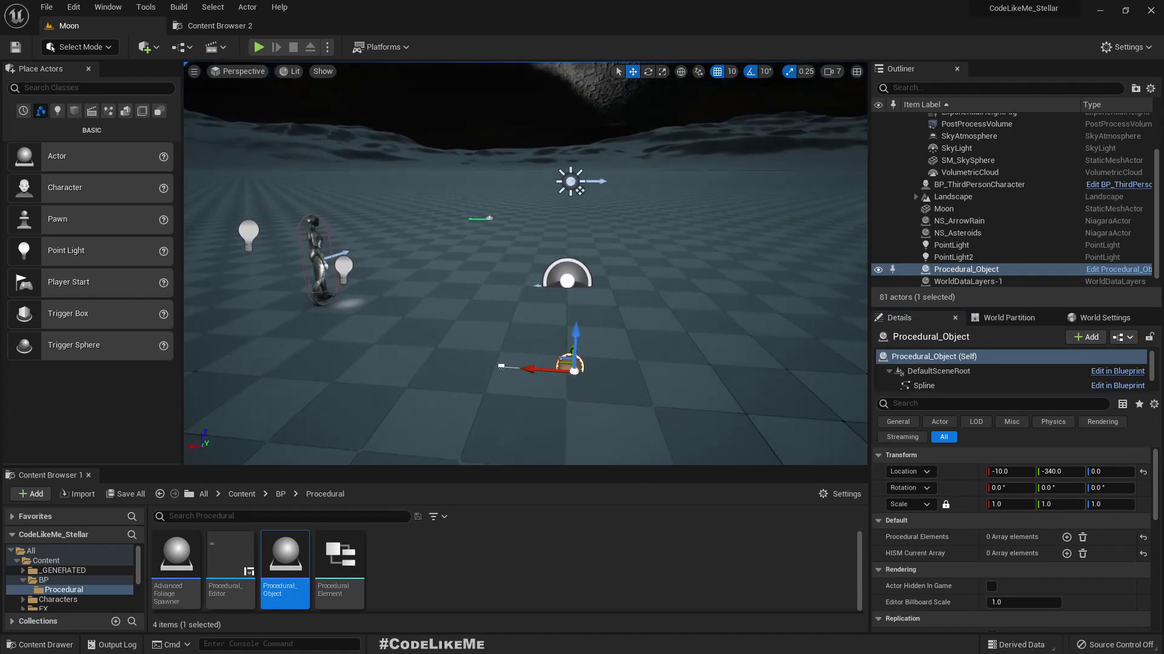
click(508, 367)
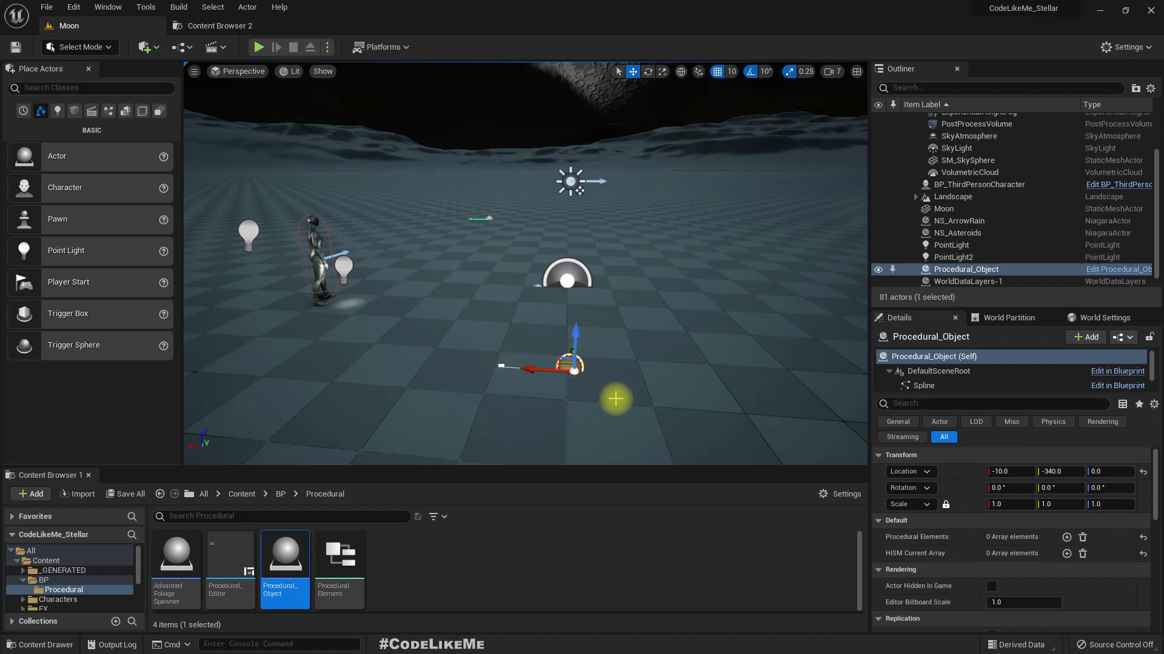
click(500, 365)
drag(457, 363, 186, 337)
mouse_move(591, 408)
right_down()
mouse_move(571, 407)
mouse_move(591, 407)
right_up()
Rotate the whole Procedural_Object 90° about its vertical axis
key(e)
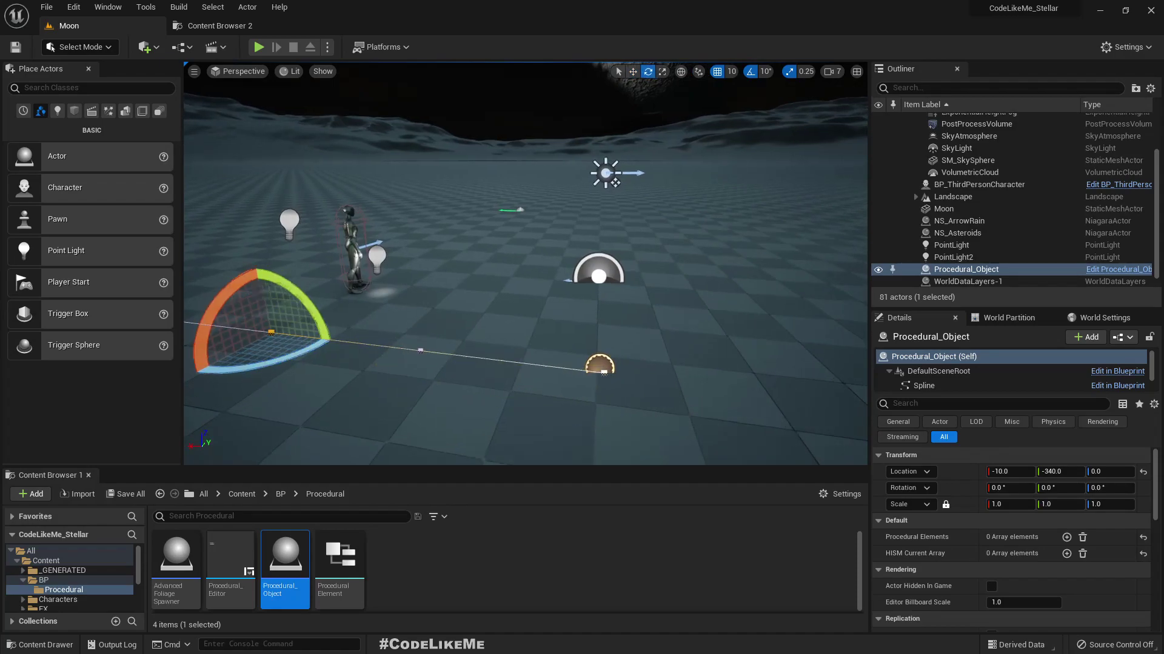
click(679, 377)
click(597, 364)
drag(558, 406, 612, 368)
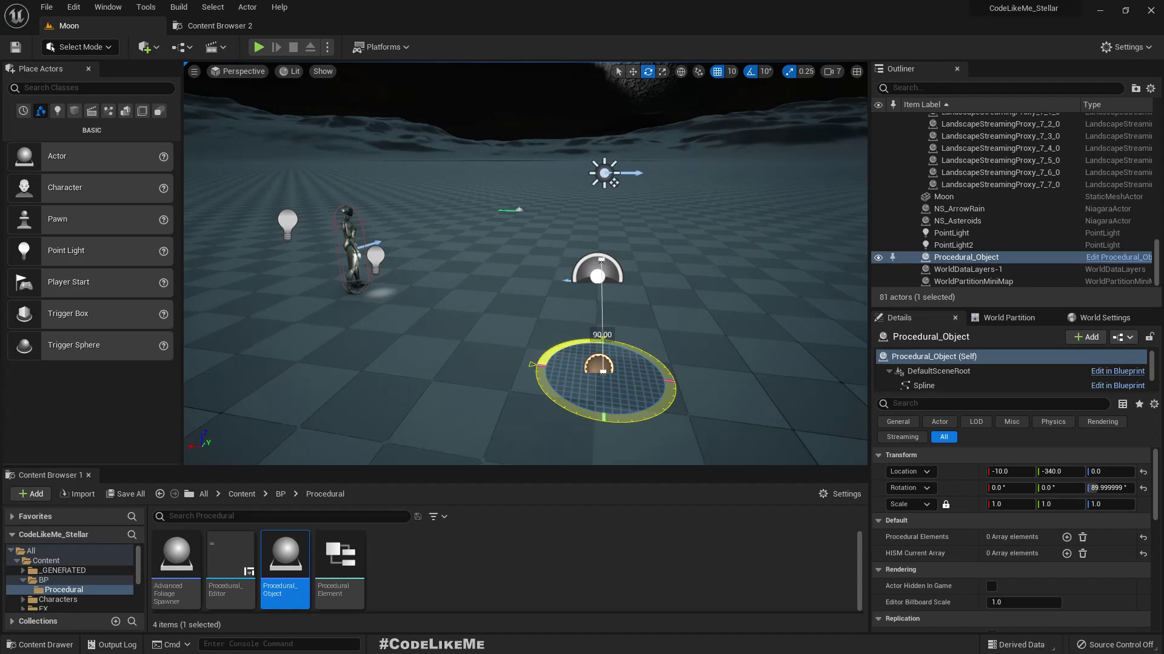
Move the Procedural_Object along the Y axis to about 540
right_drag(666, 328, 603, 354)
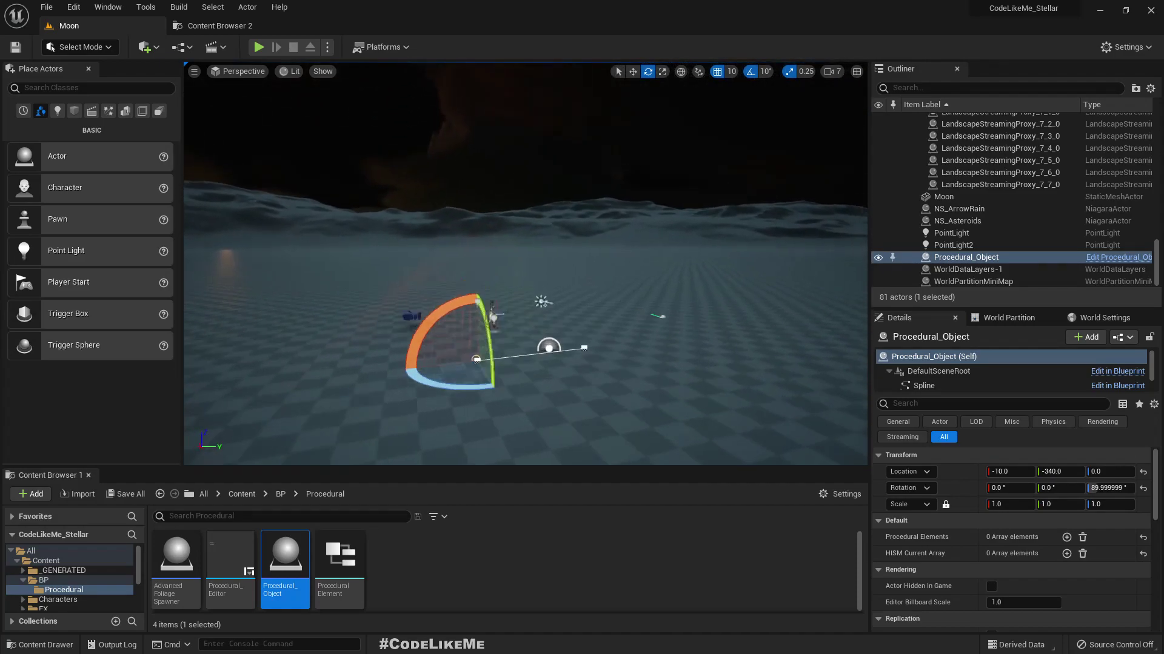
right_drag(663, 332, 673, 367)
key(w)
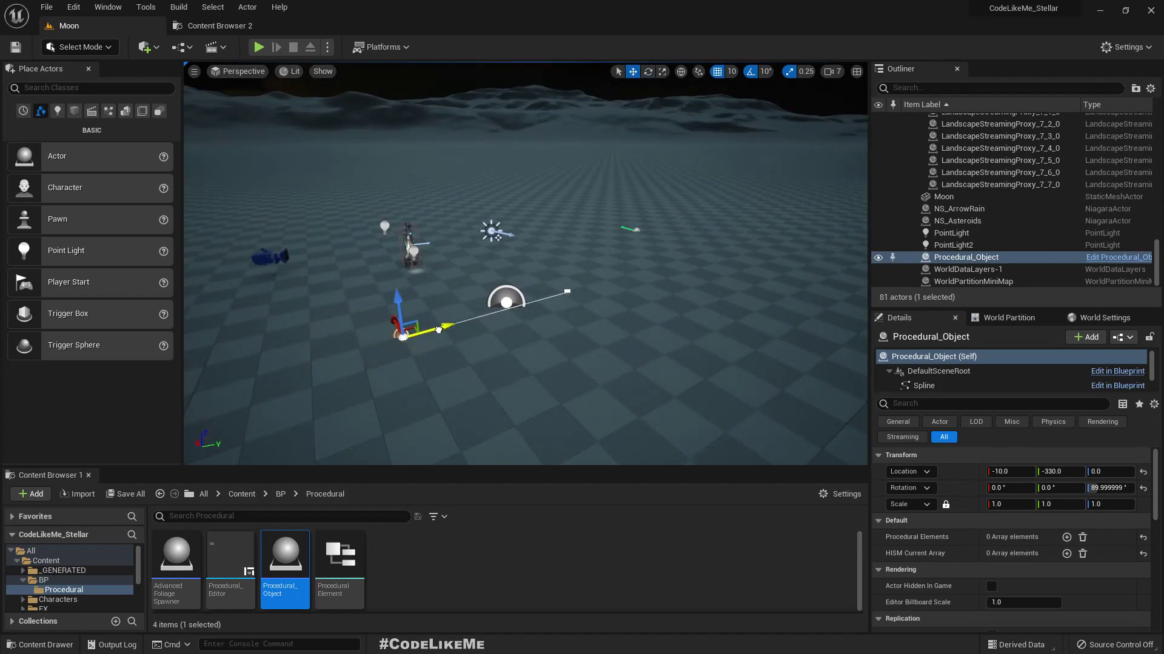
mouse_move(650, 278)
right_down()
mouse_move(703, 245)
mouse_move(637, 245)
mouse_move(657, 291)
right_up()
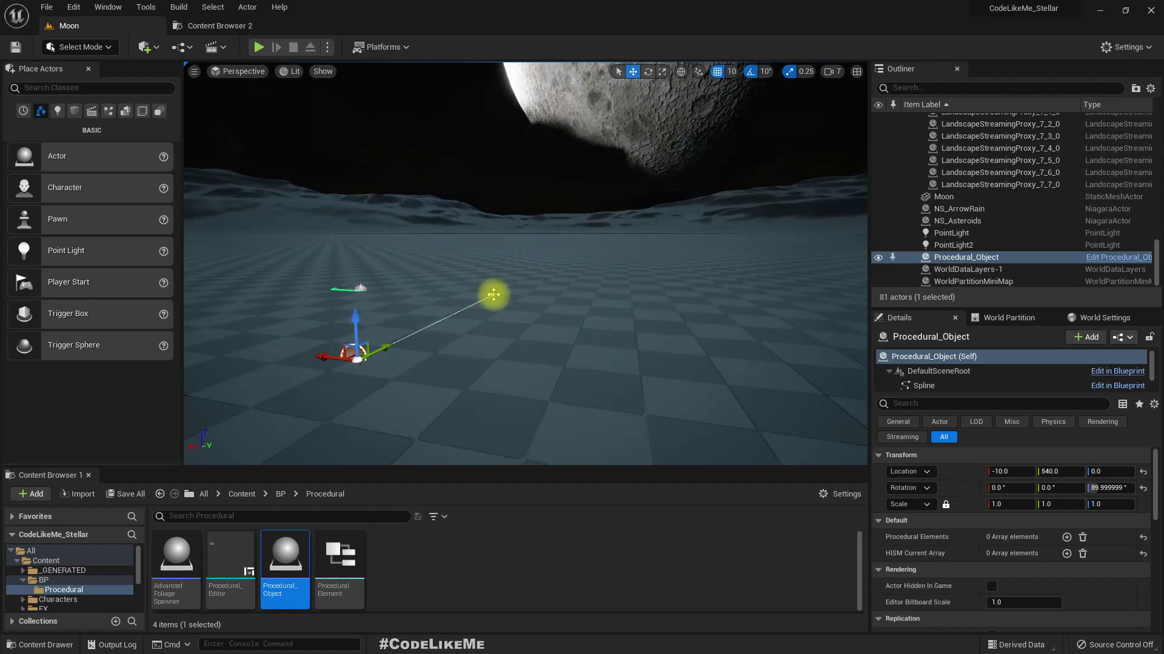
Raise the spline's far end point to a height of about 150
click(490, 294)
drag(496, 268, 542, 240)
right_drag(583, 246, 442, 246)
key(d)
right_drag(569, 276, 678, 247)
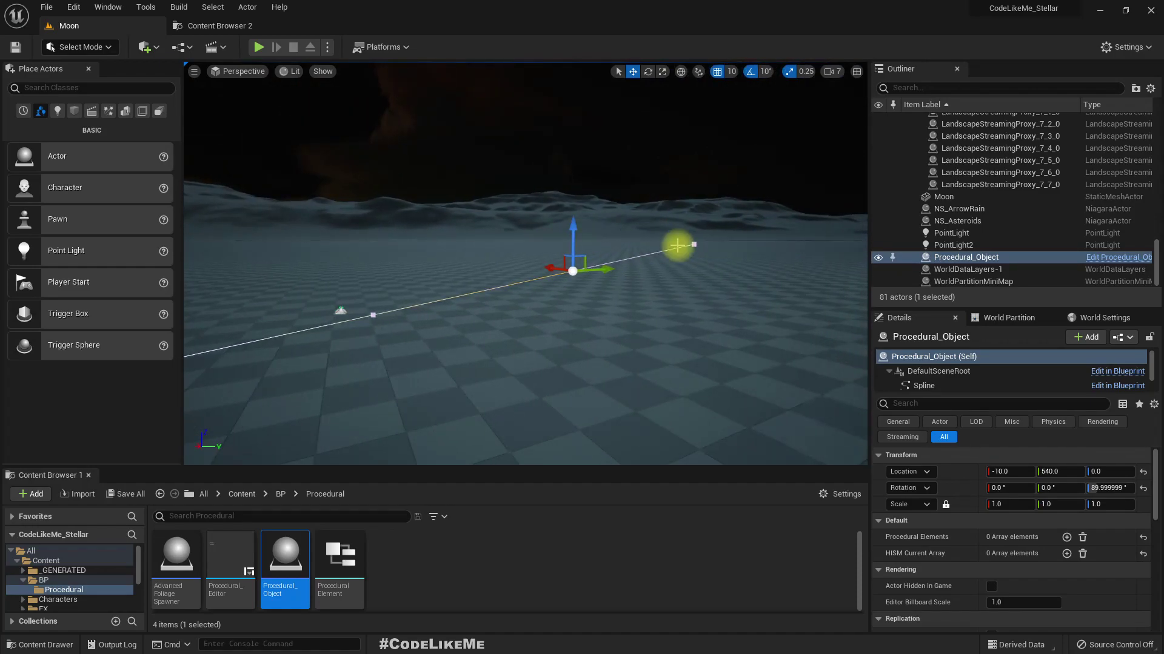
Change the point type of the spline's end point to Constant
right_click(575, 270)
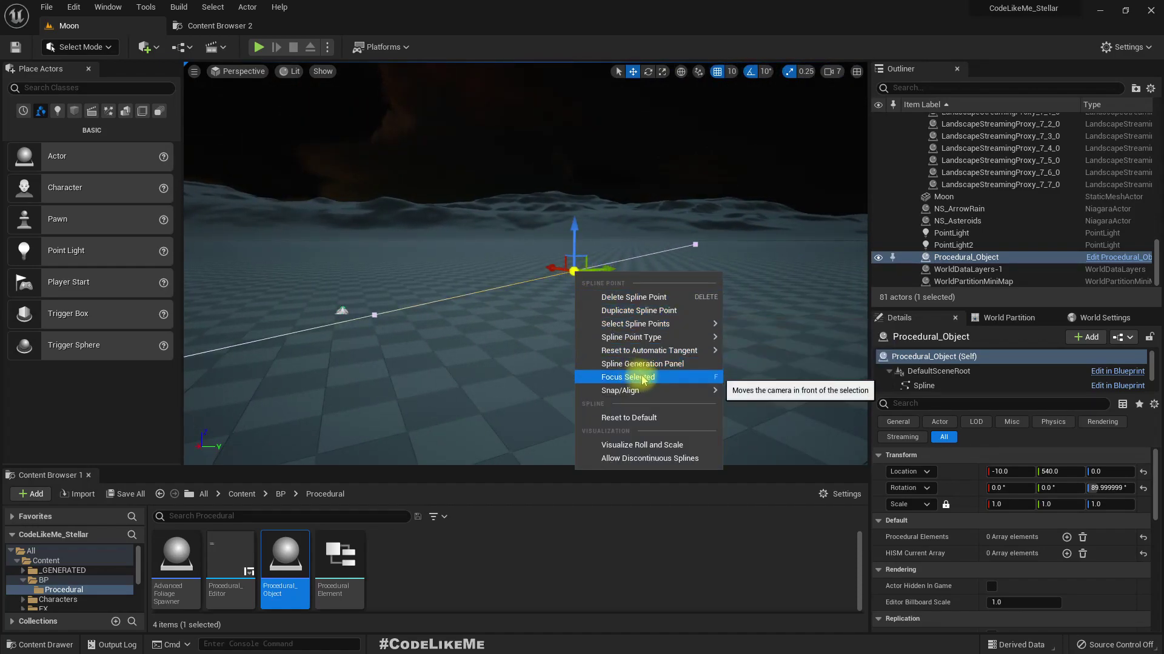
mouse_move(659, 342)
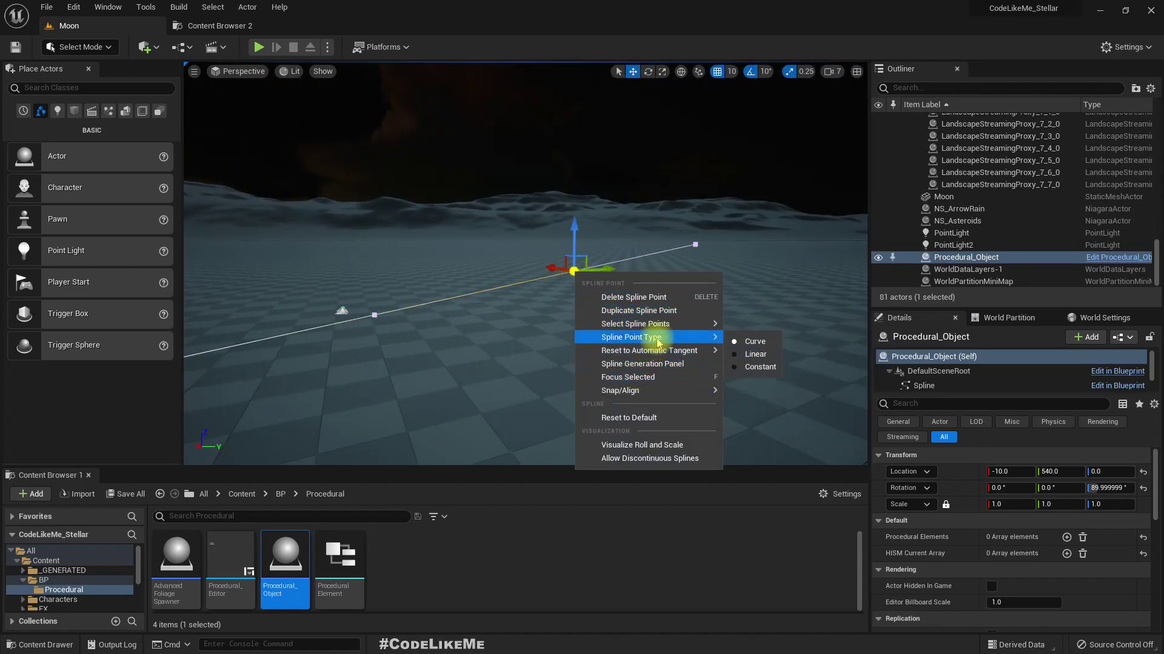
click(756, 367)
right_drag(696, 354, 539, 183)
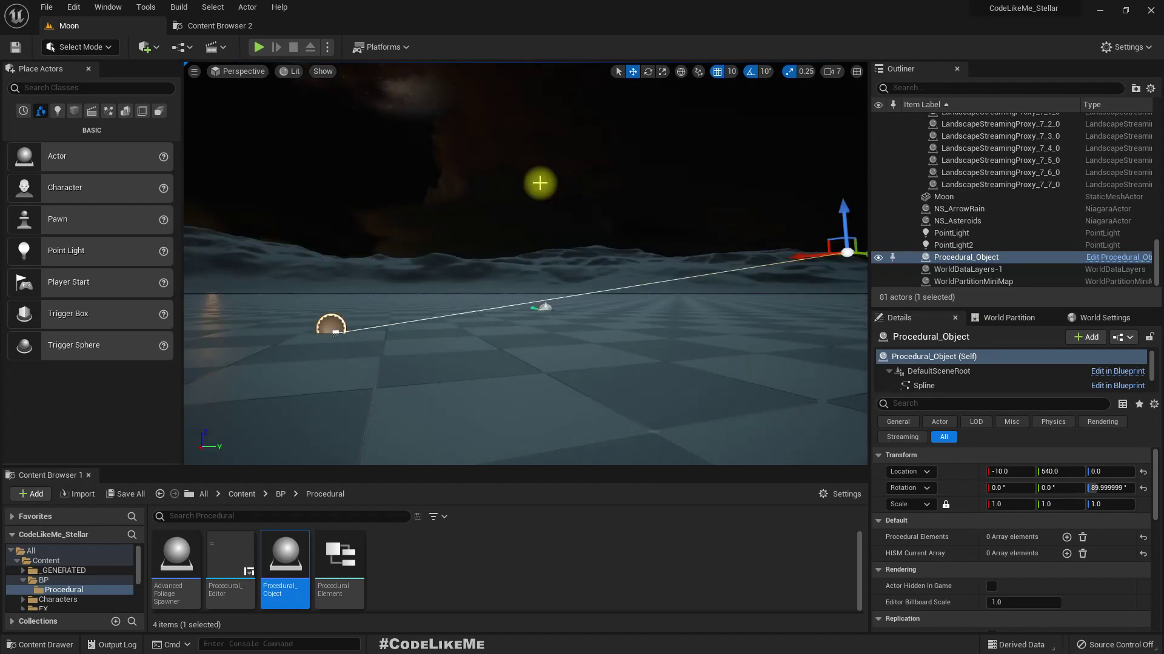
Select the Spline component's end point and set its X location to 1100000
click(946, 387)
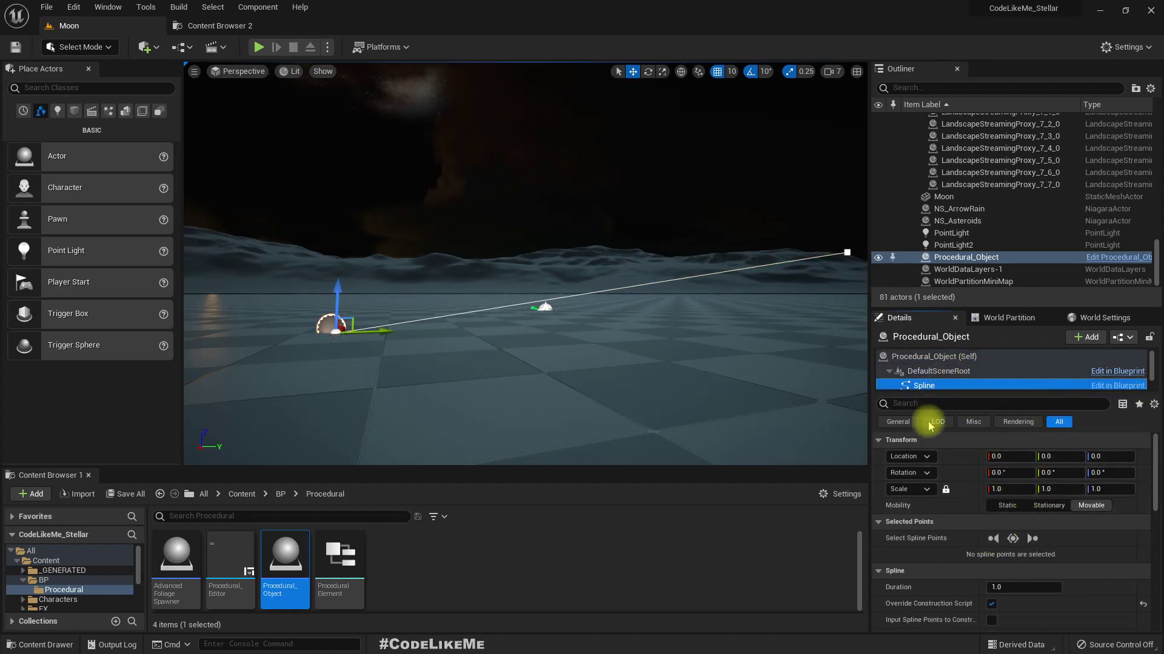
click(845, 252)
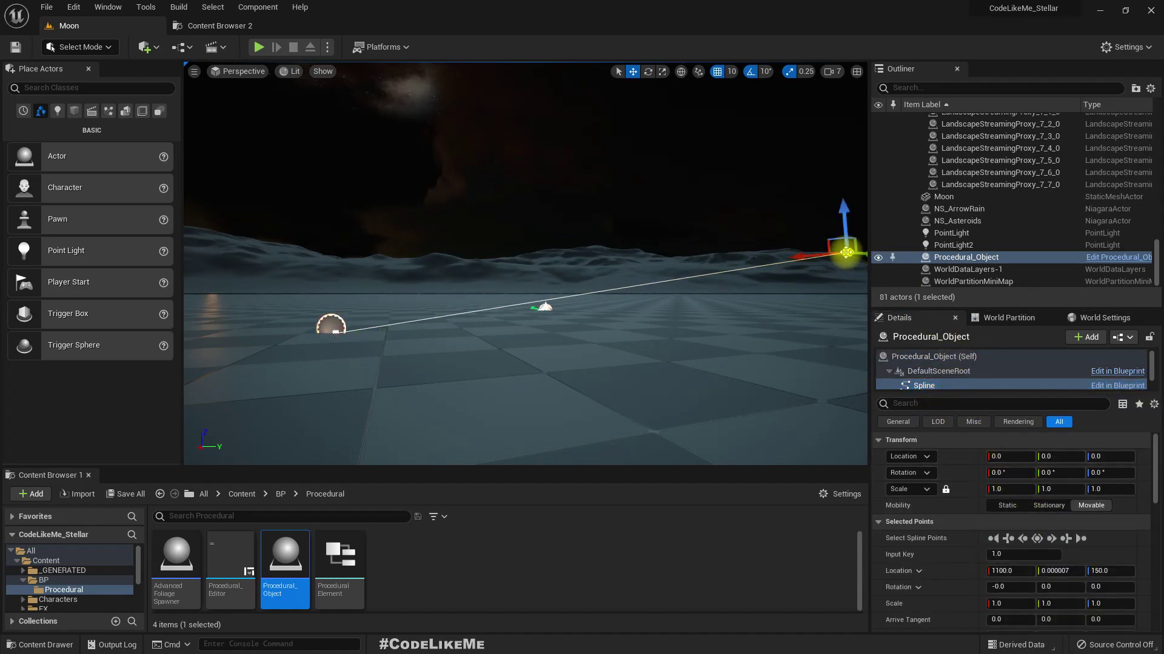
click(1020, 574)
key(Left)
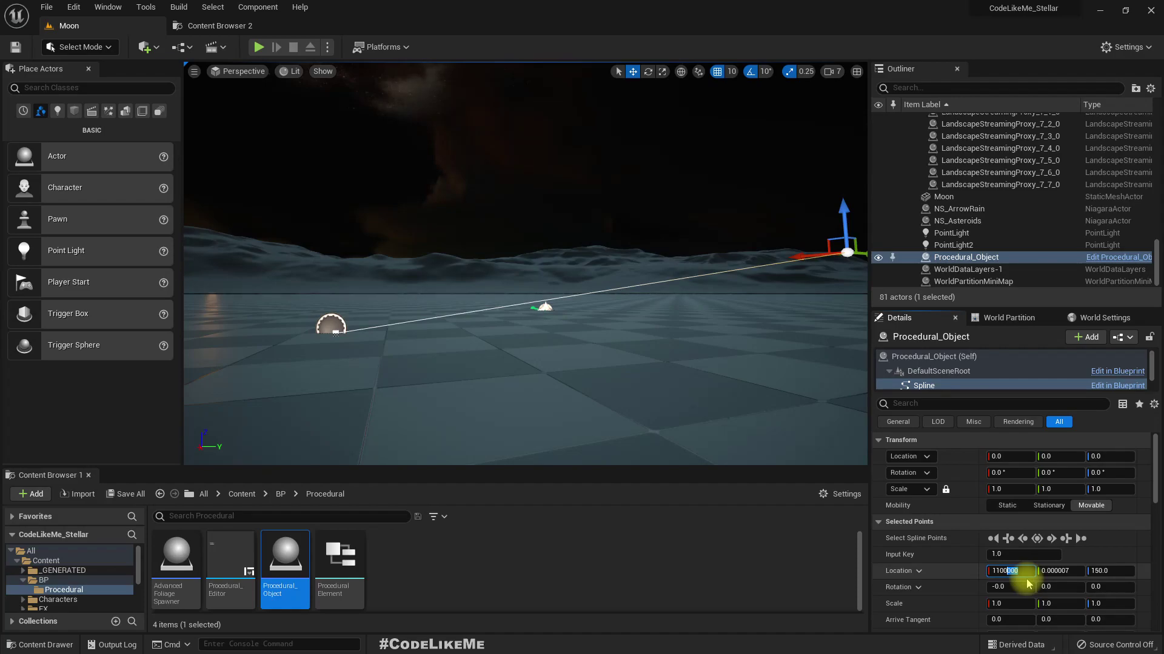
Select the distant spline end point again and set its Y location to 1000.000007
right_drag(636, 387, 767, 387)
right_drag(691, 388, 685, 370)
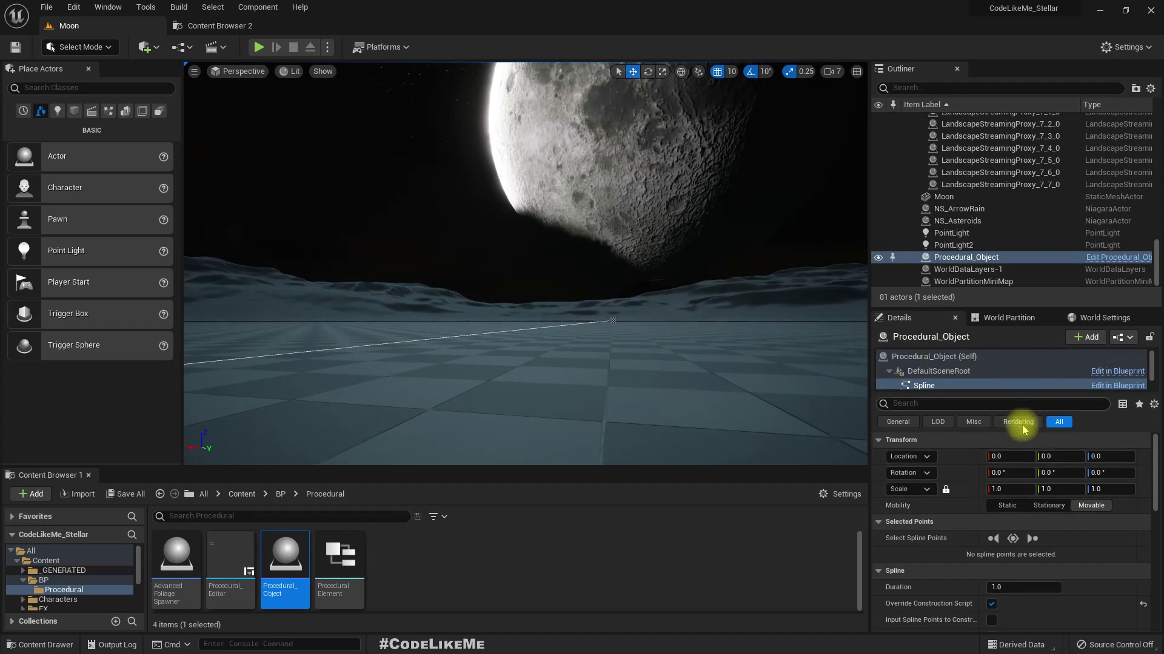
scroll(1038, 525, down, 2)
scroll(1024, 509, up, 1)
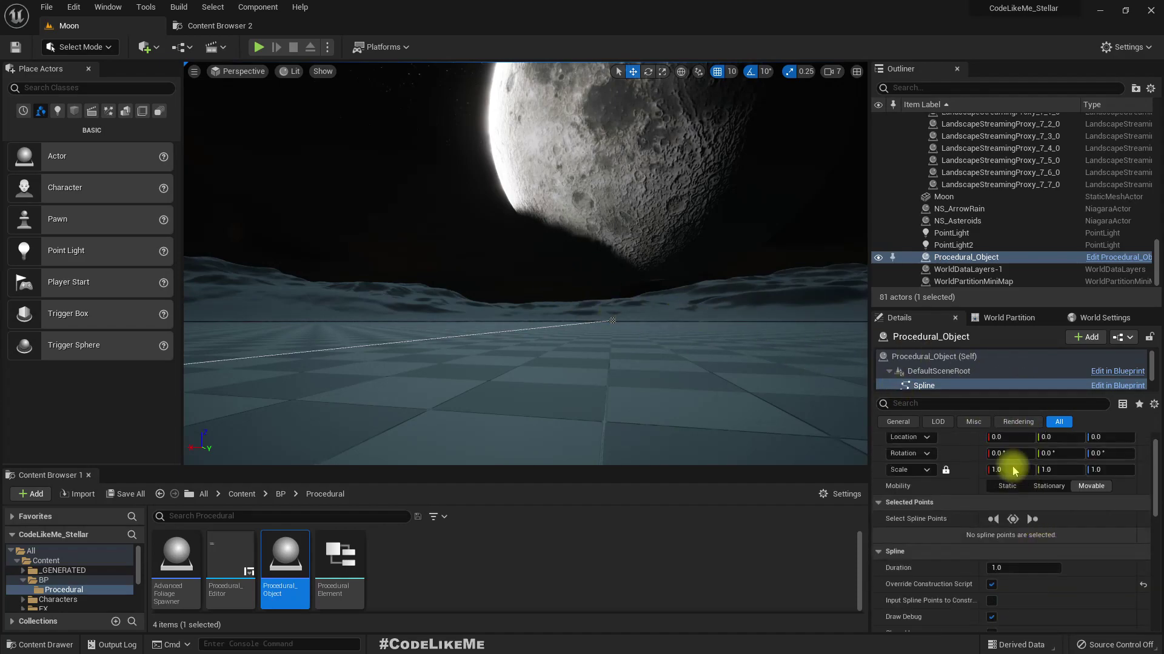
click(612, 321)
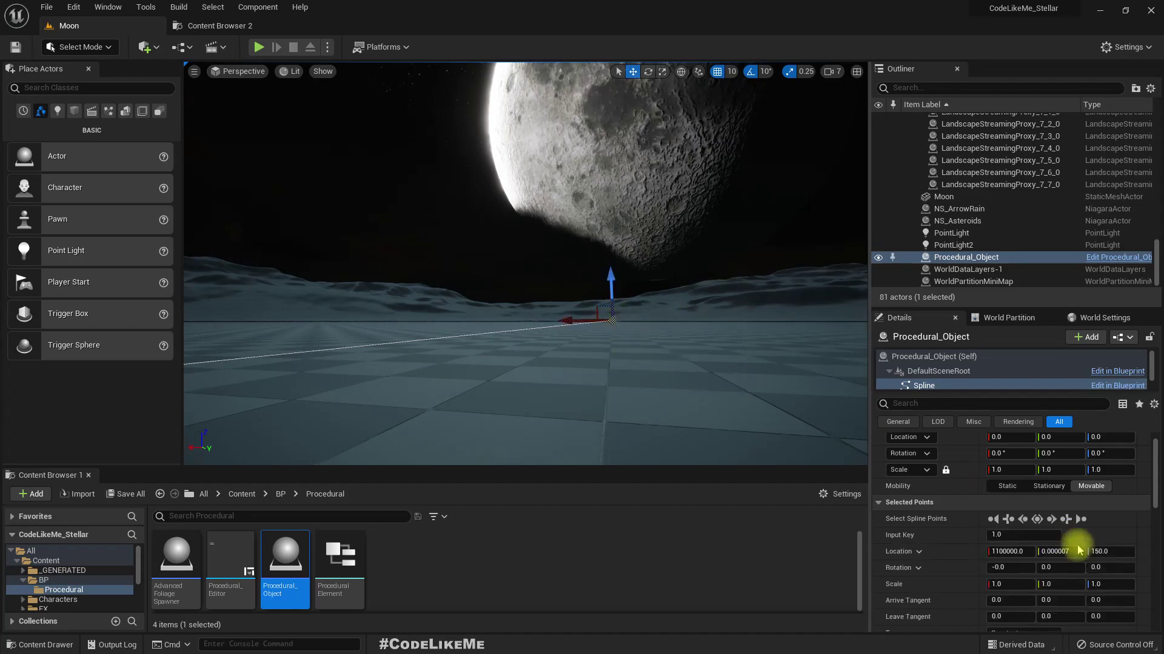
click(1071, 552)
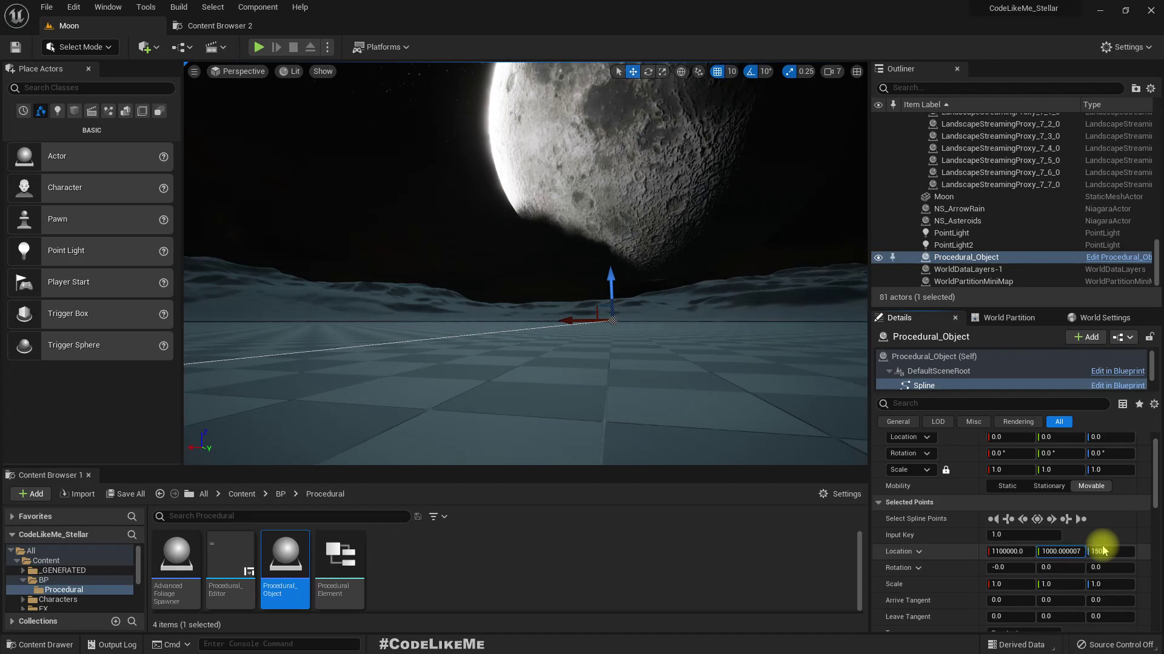
click(1103, 551)
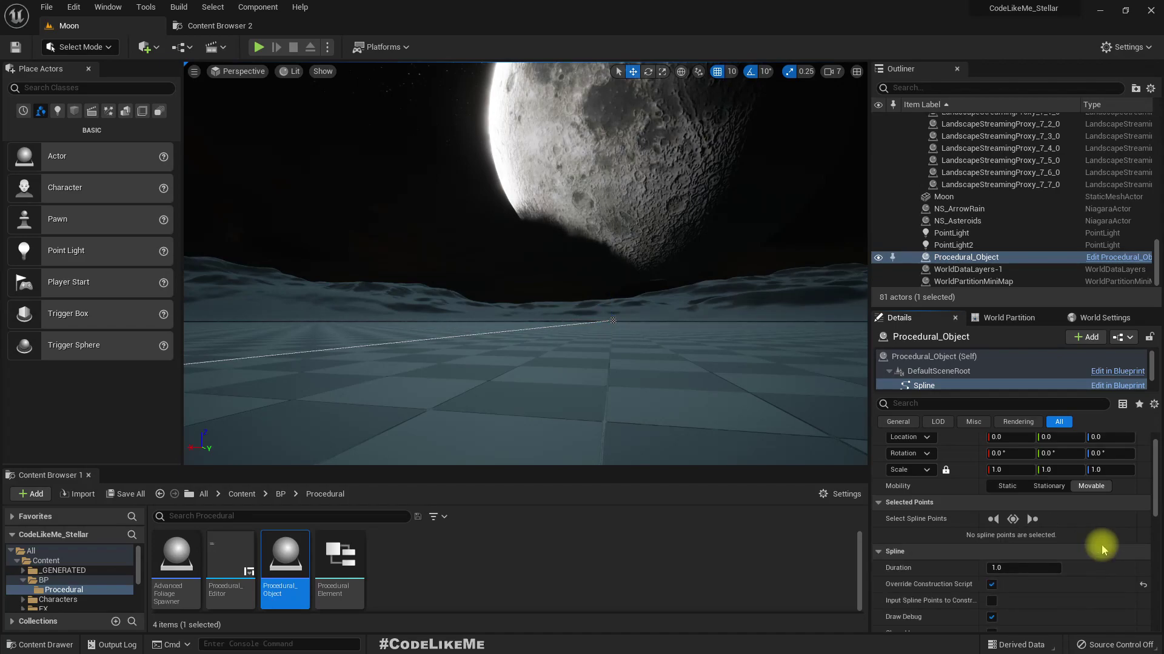
right_drag(660, 363, 651, 372)
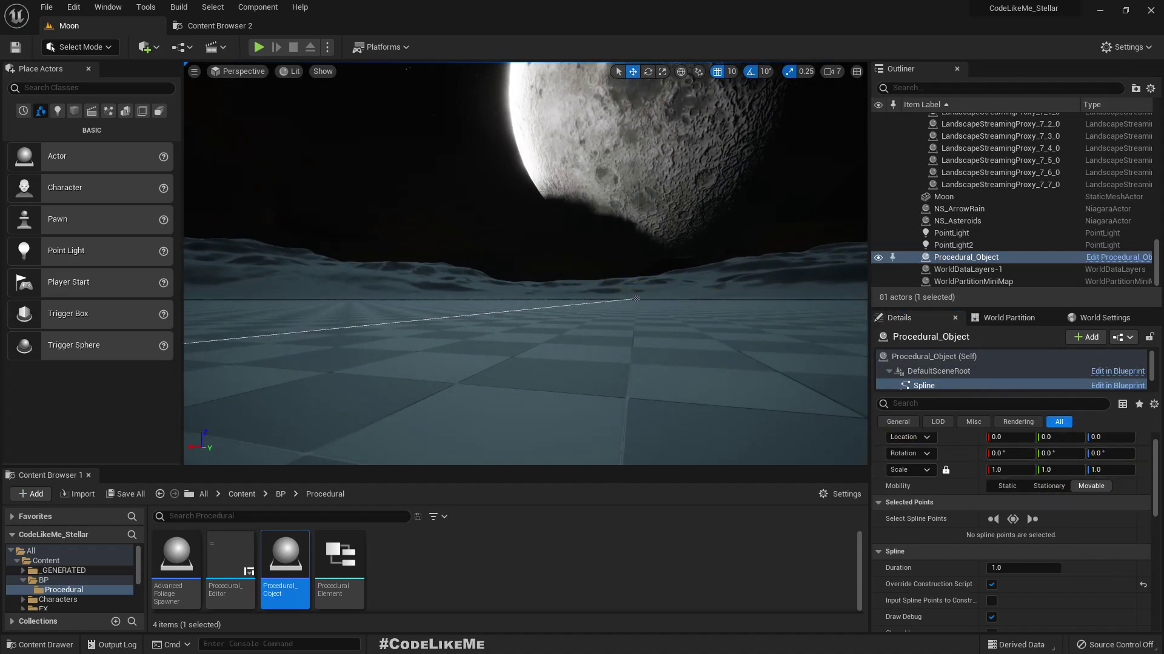
Set the Y location of the spline's far end point to 0, and select the start point to check its values
click(636, 298)
click(1056, 552)
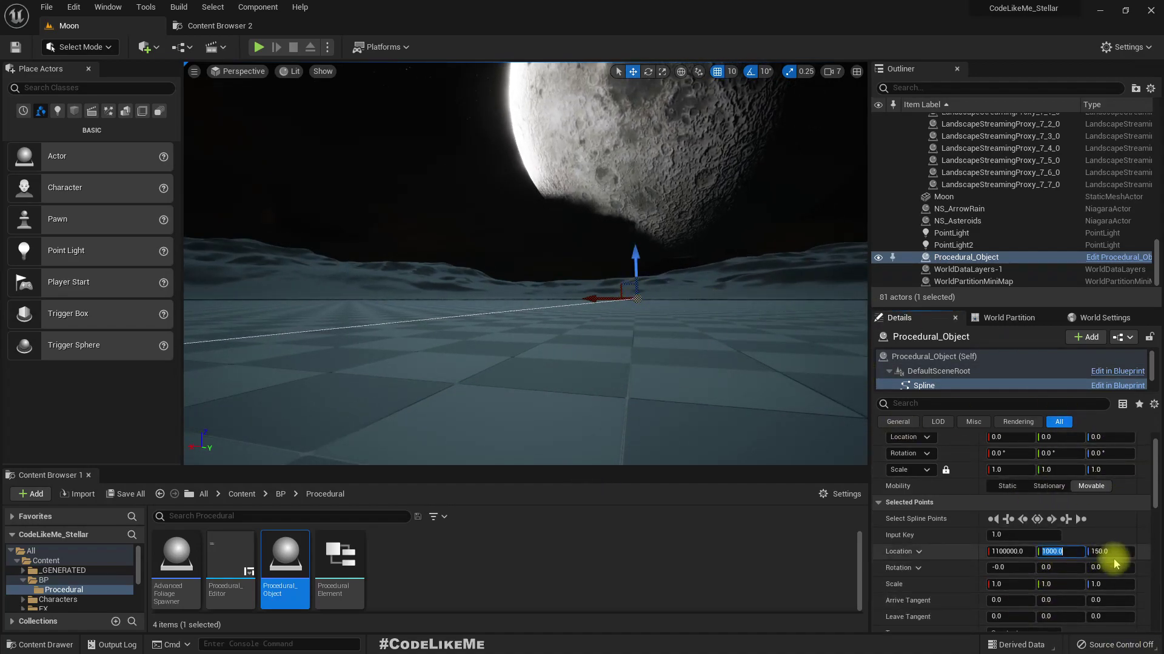
text(0)
key(Return)
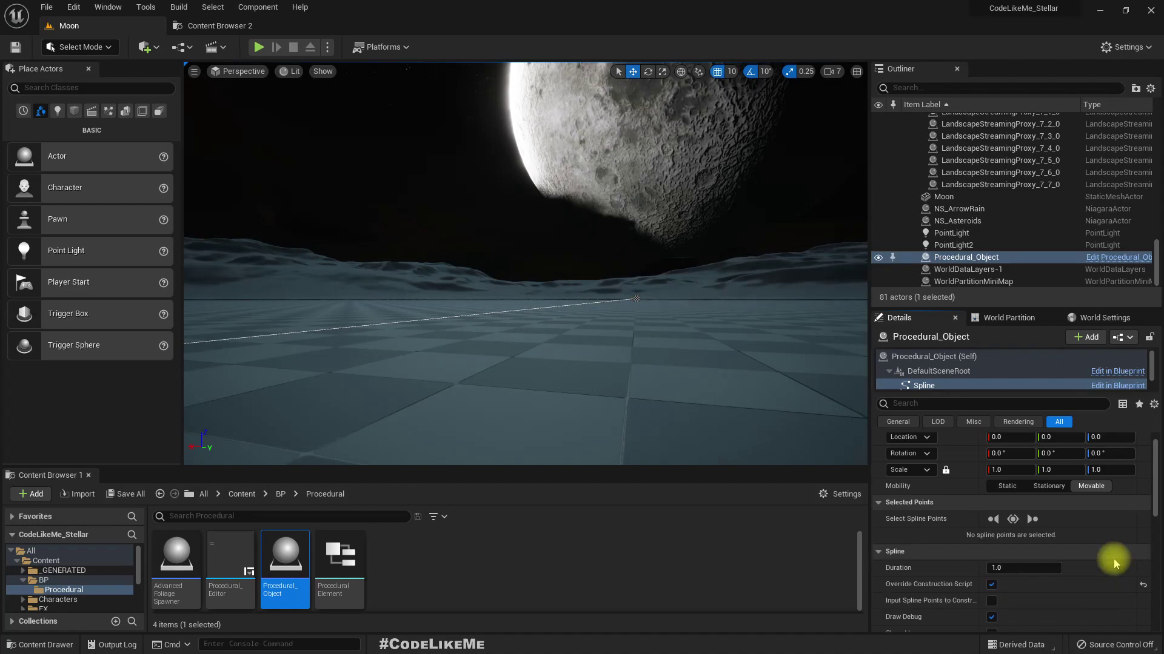
click(992, 519)
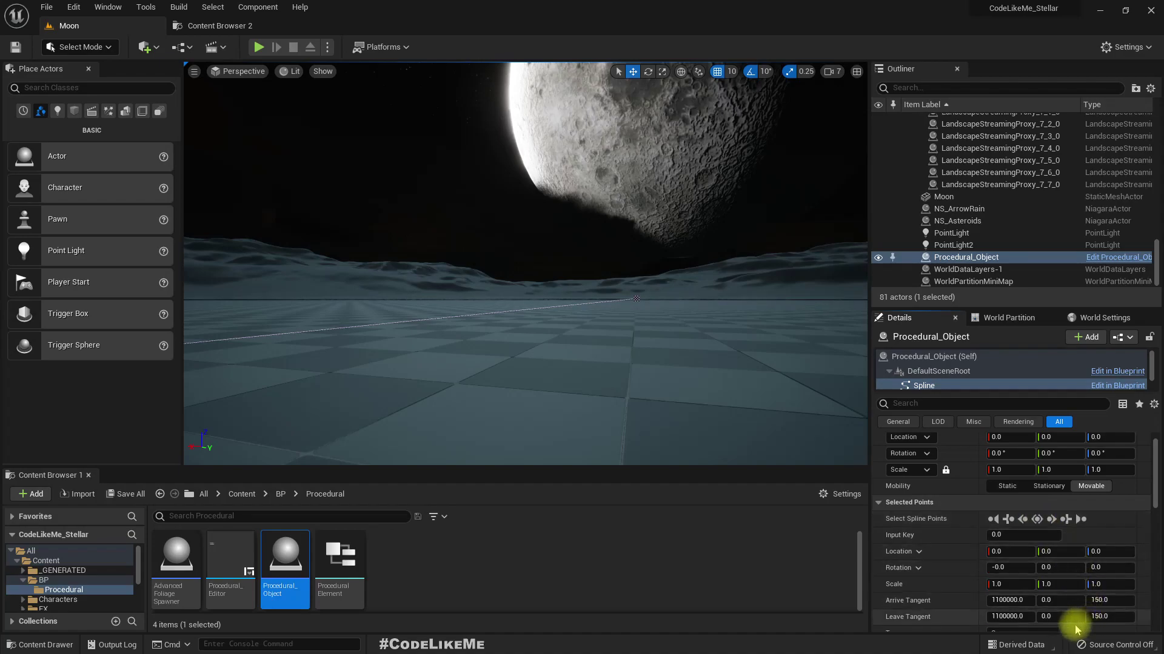
Select the spline's far end point and set its Z location to 15000
click(634, 296)
click(1115, 553)
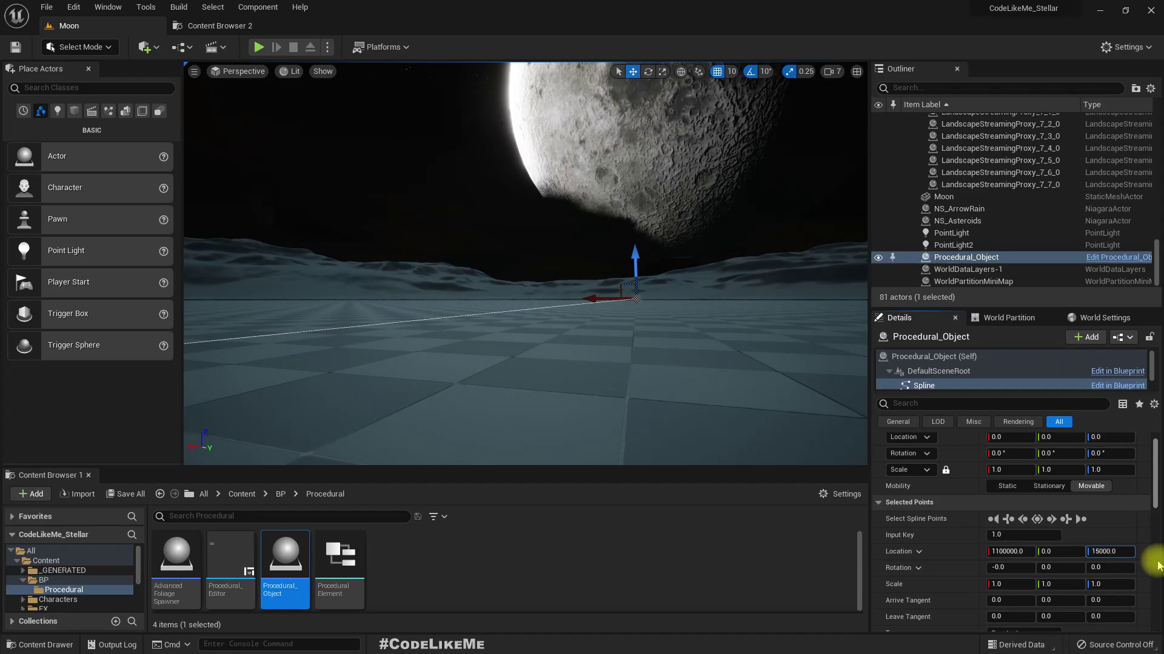
key(Return)
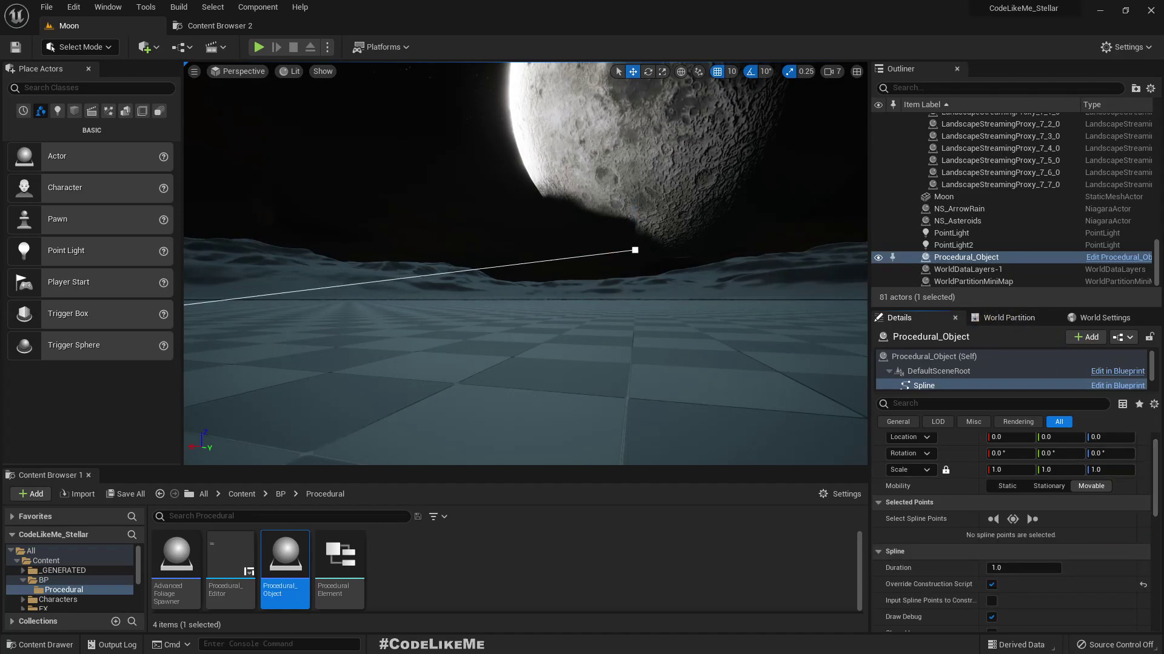
Raise the spline's far end point by setting its Z location to 300000
mouse_move(771, 247)
right_down()
mouse_move(764, 260)
mouse_move(771, 227)
right_up()
key(d)
key(a)
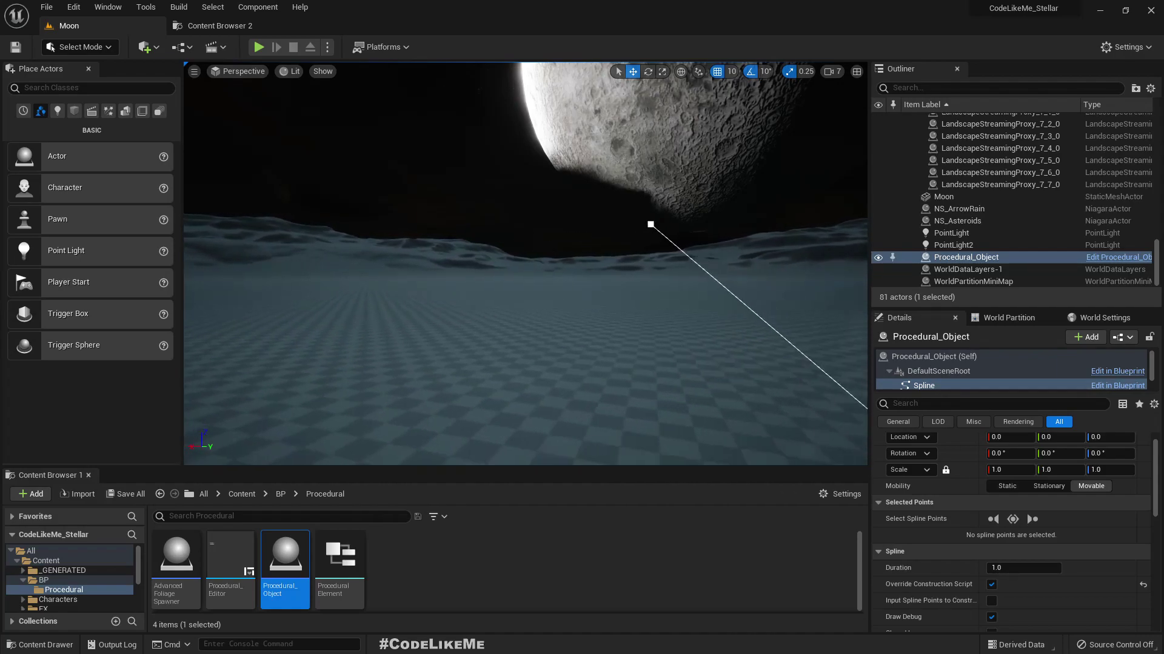
key(d)
scroll(1110, 465, up, 1)
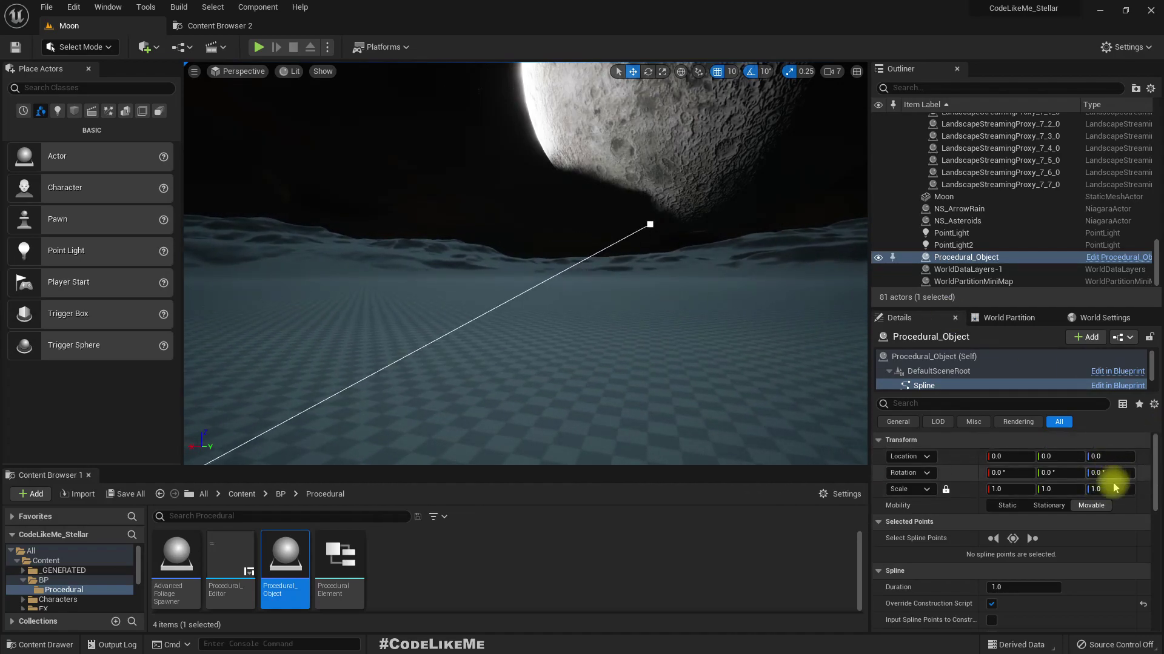
click(650, 223)
click(1121, 570)
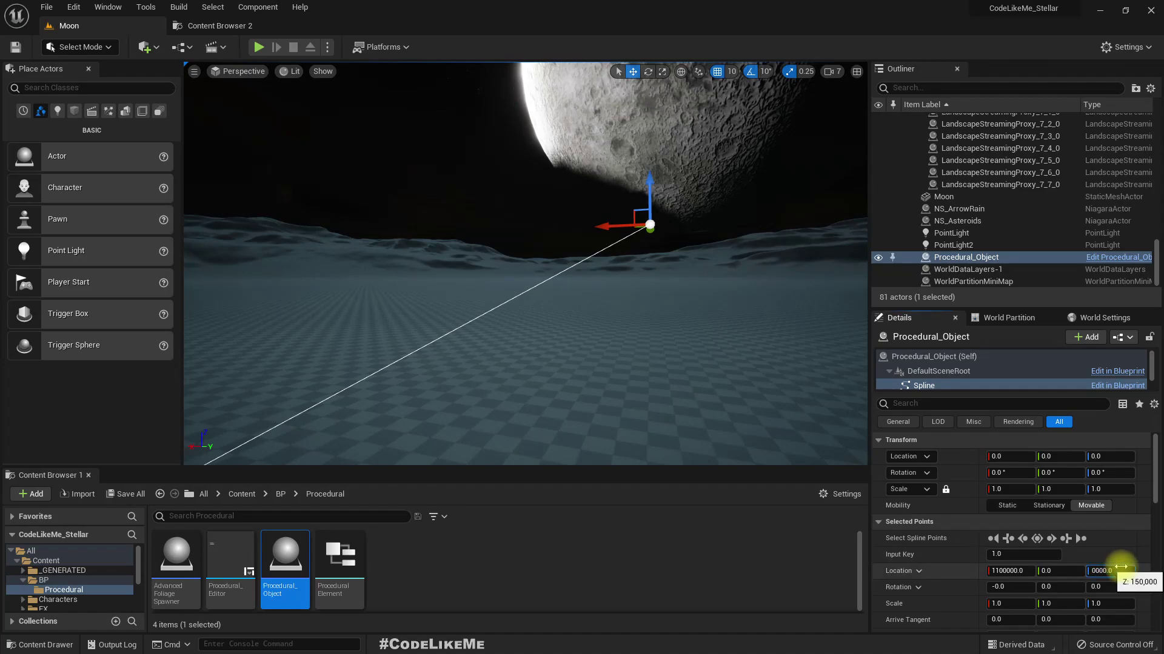
key(Return)
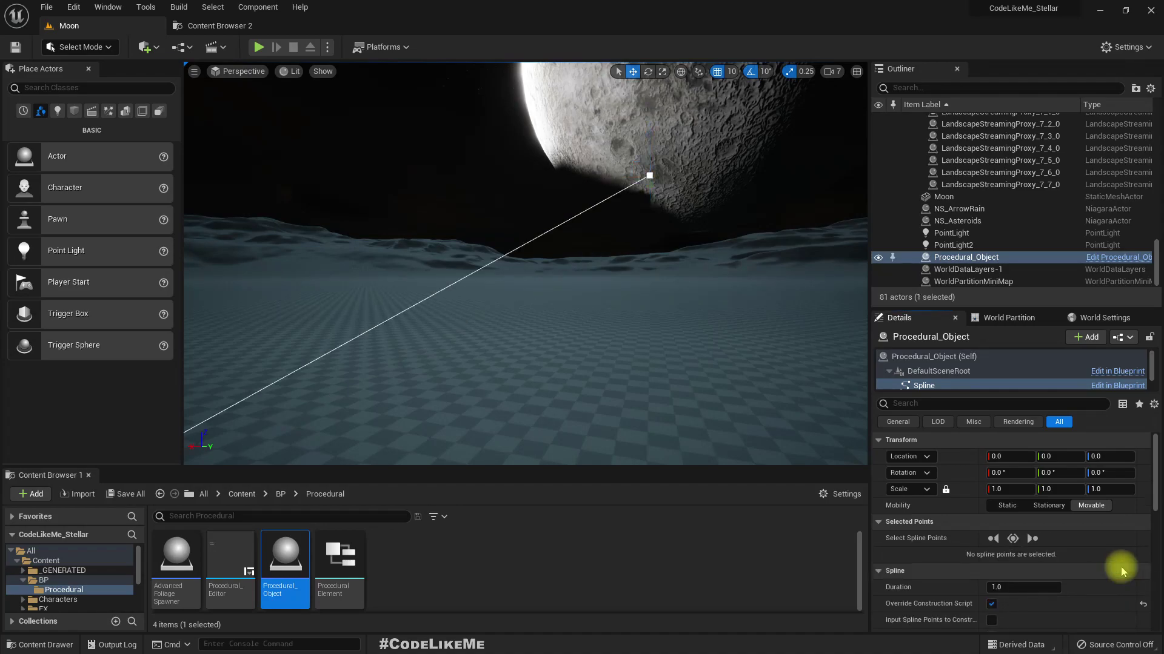
Select the spline's elevated end point and shorten its X location to 1100
right_drag(623, 295, 446, 297)
middle_drag(658, 260, 685, 231)
right_drag(659, 260, 639, 282)
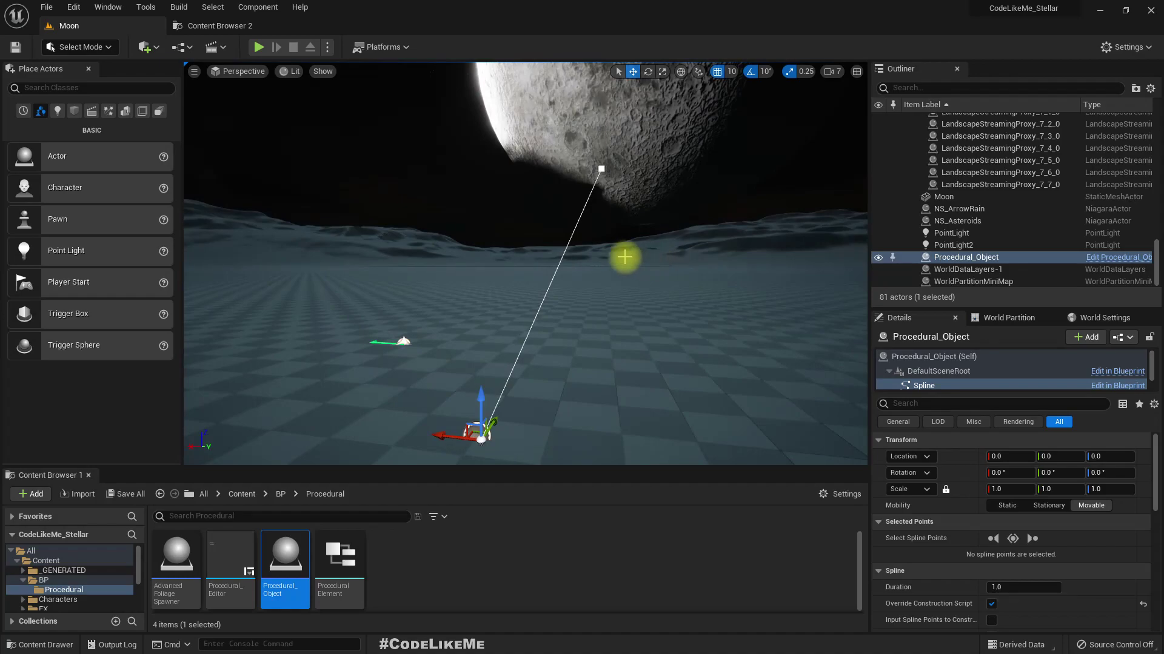
right_drag(623, 240, 629, 237)
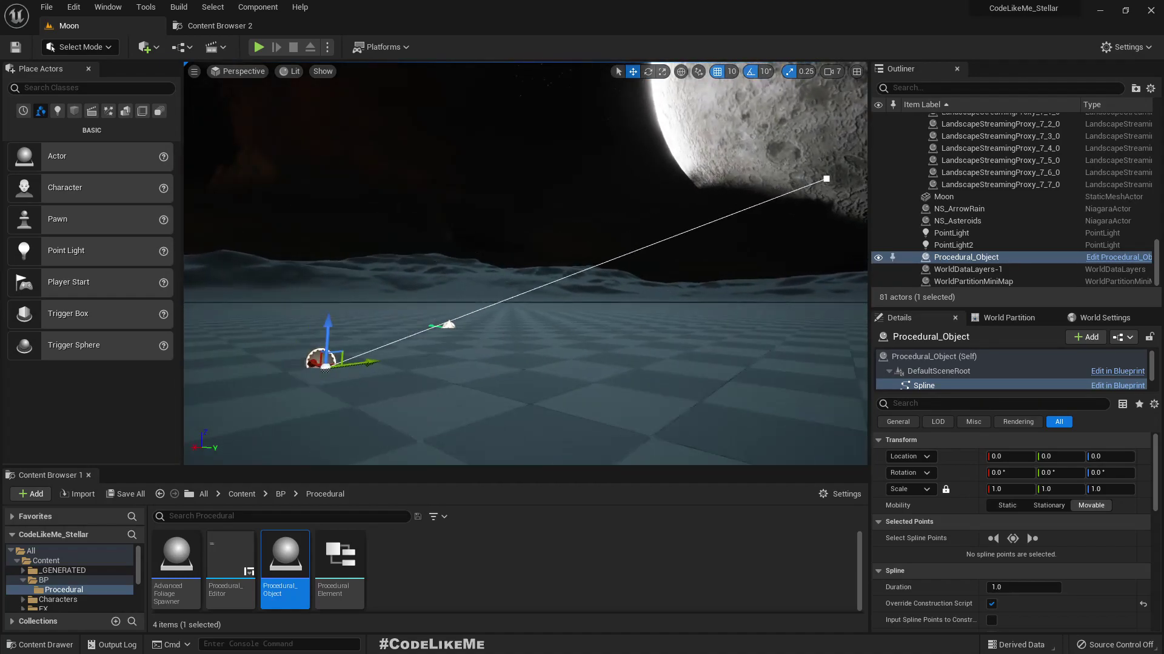
click(826, 175)
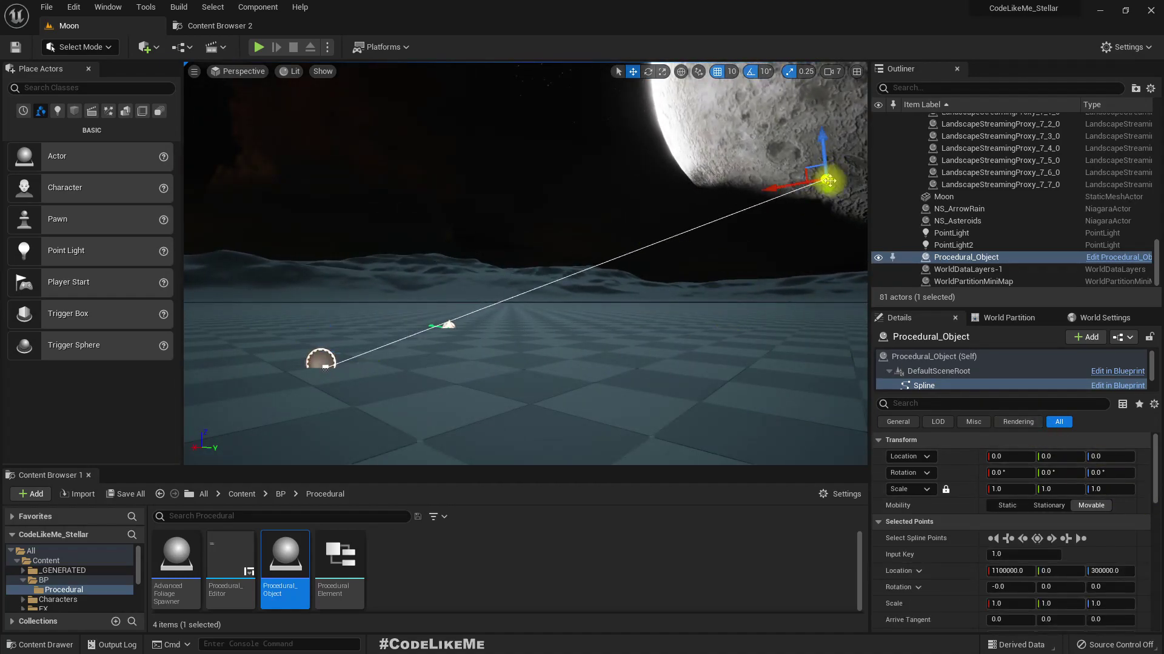
click(1023, 571)
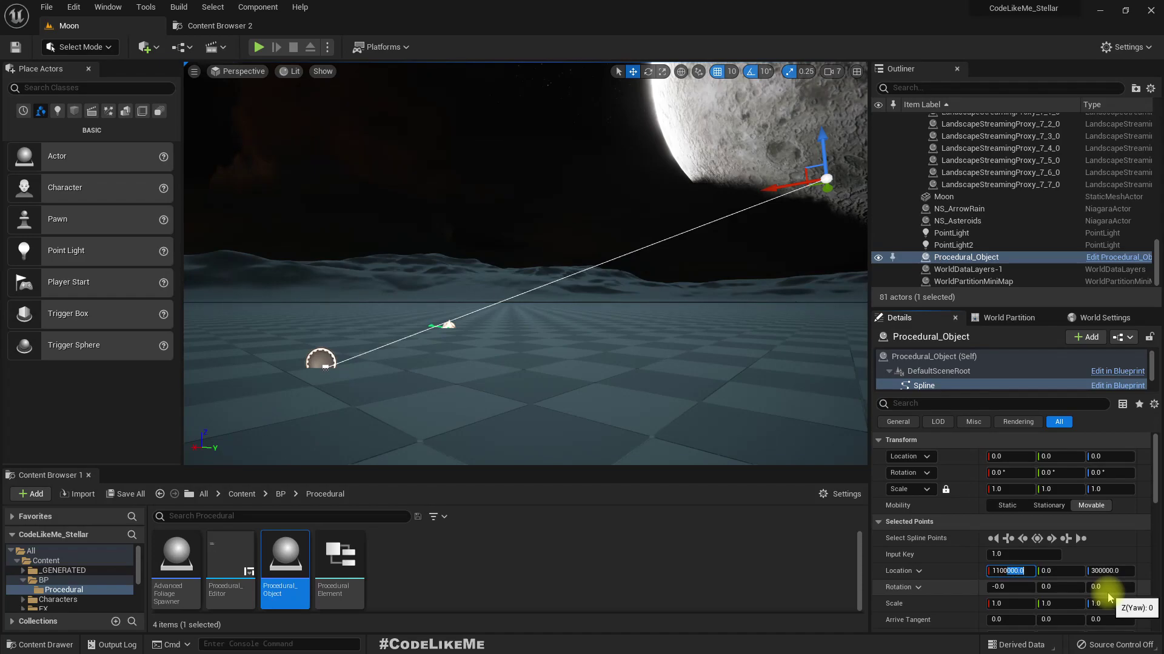
key(Return)
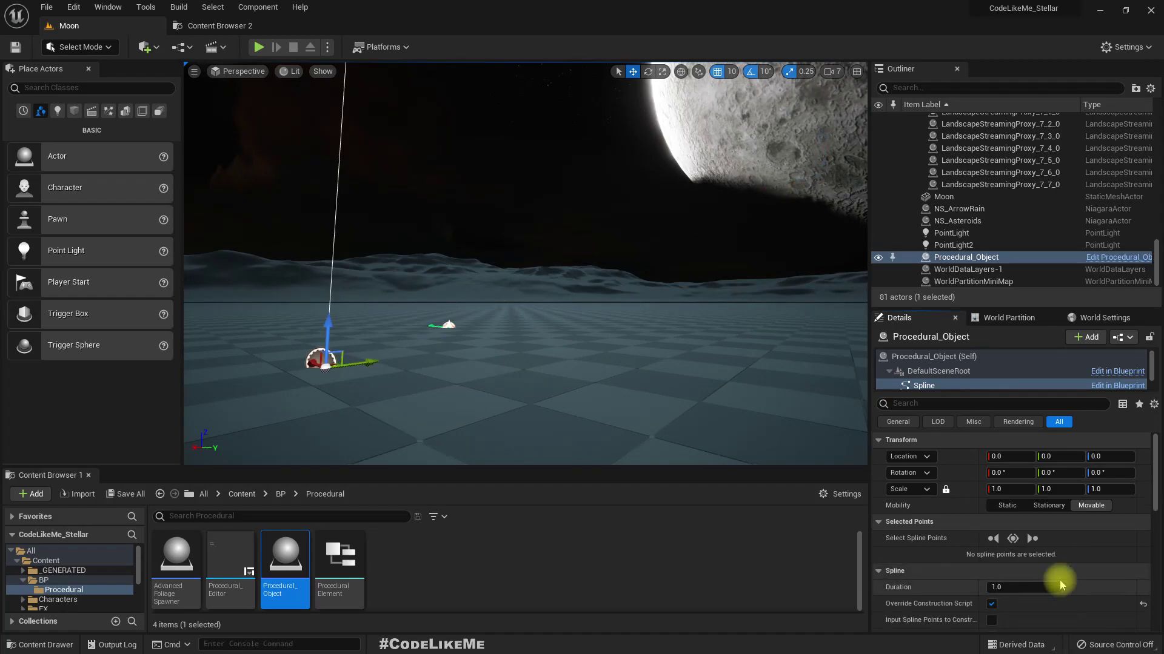
Find the spline's end point high in the sky and lower its Z location to 300
right_drag(671, 341, 667, 309)
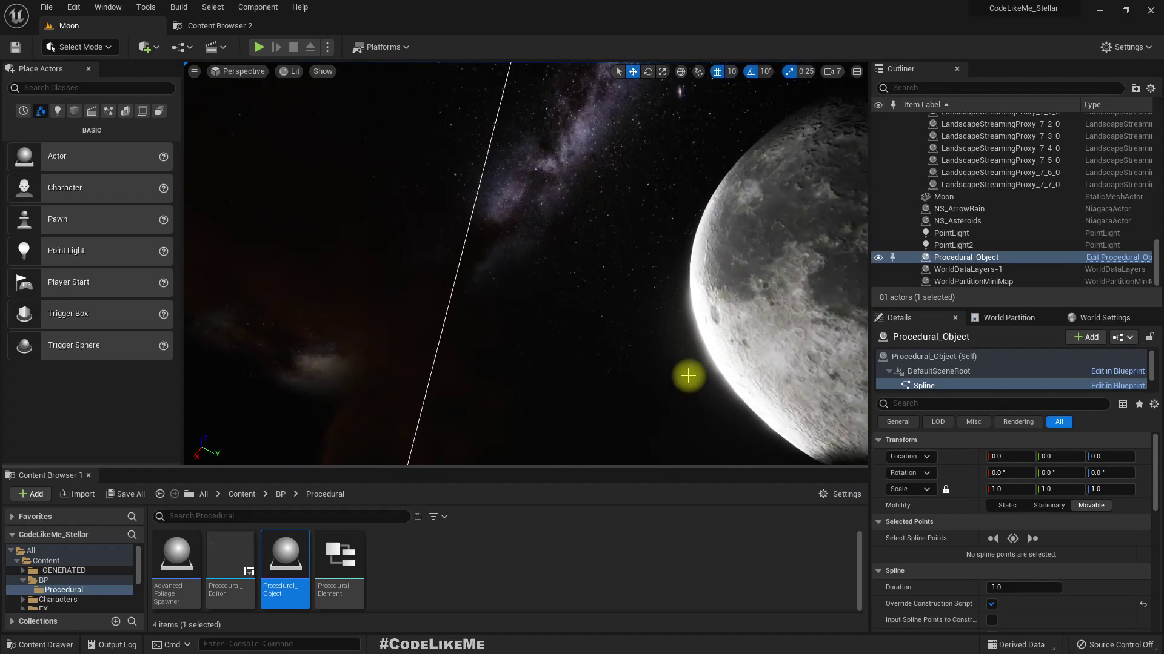
right_drag(689, 371, 669, 297)
click(525, 231)
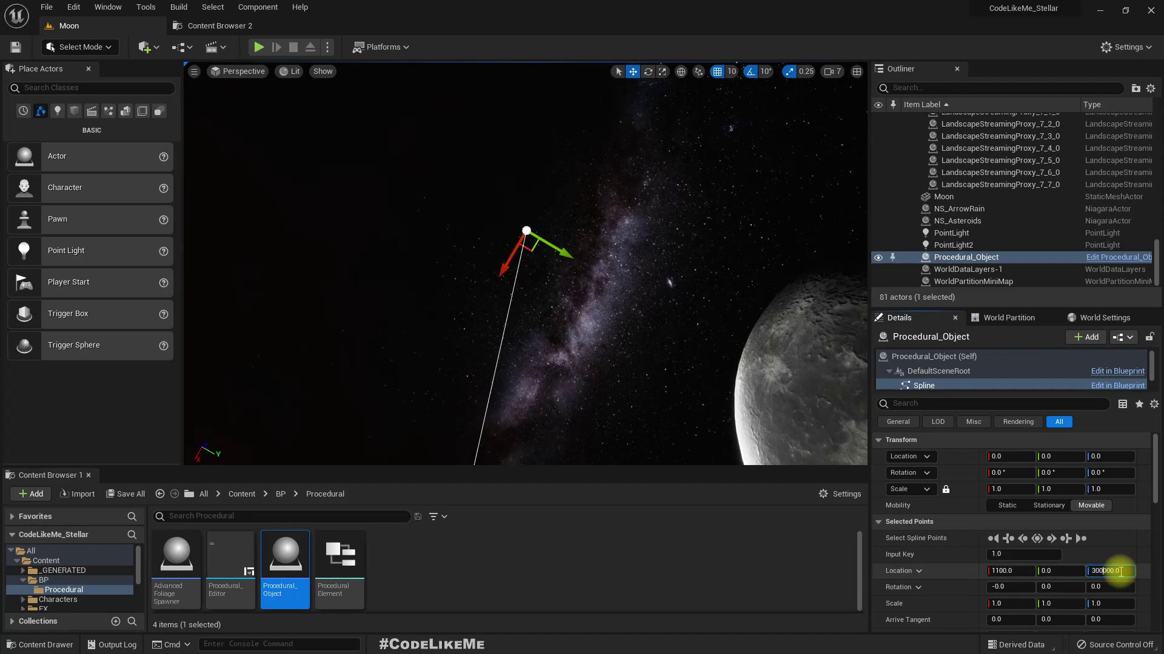
key(BackSpace)
key(Return)
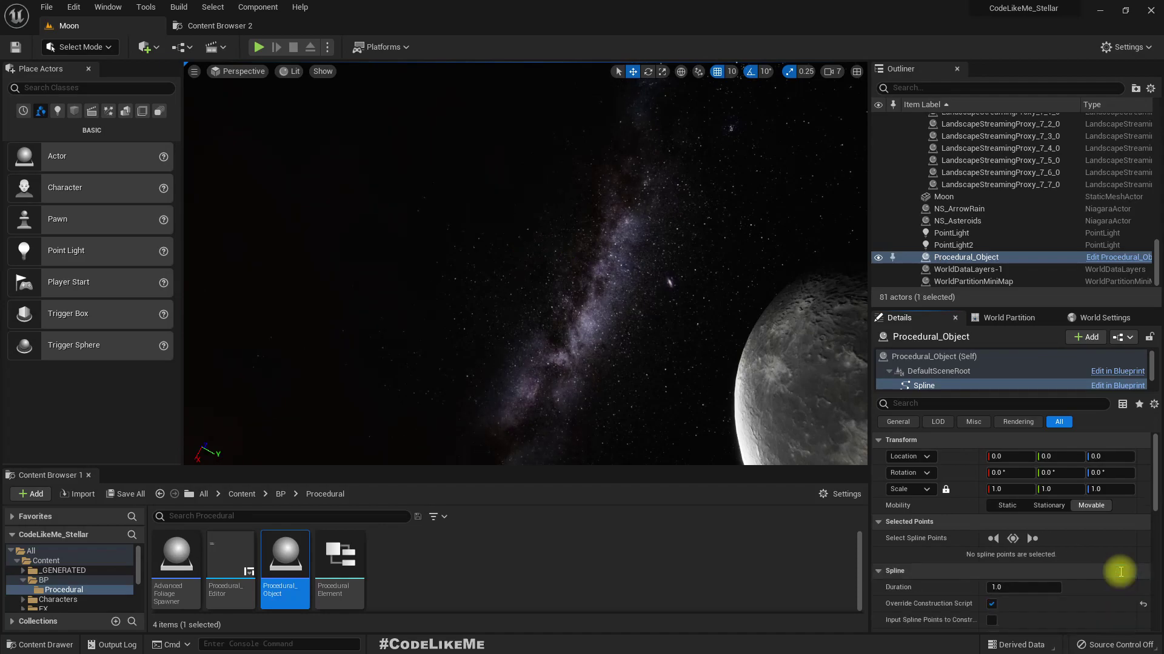
right_drag(699, 368, 697, 446)
right_drag(643, 311, 643, 310)
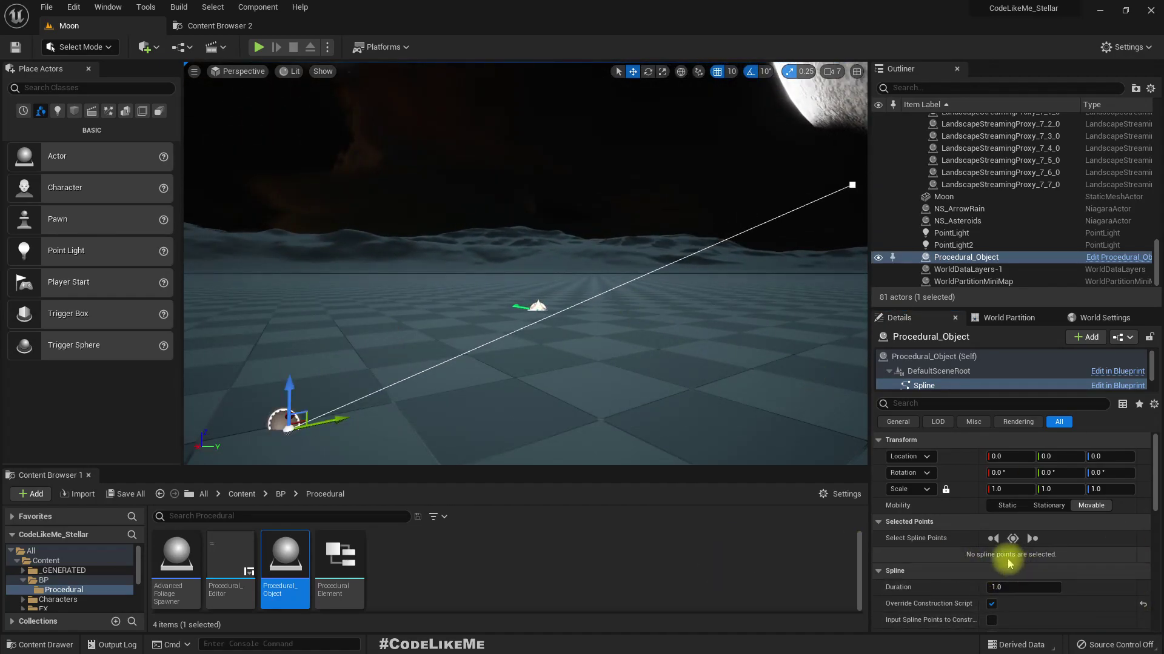
Rename the Procedural_Object actor to Procedural_MoonBridge, and add one expanded entry to its Procedural Elements array
scroll(1052, 577, down, 2)
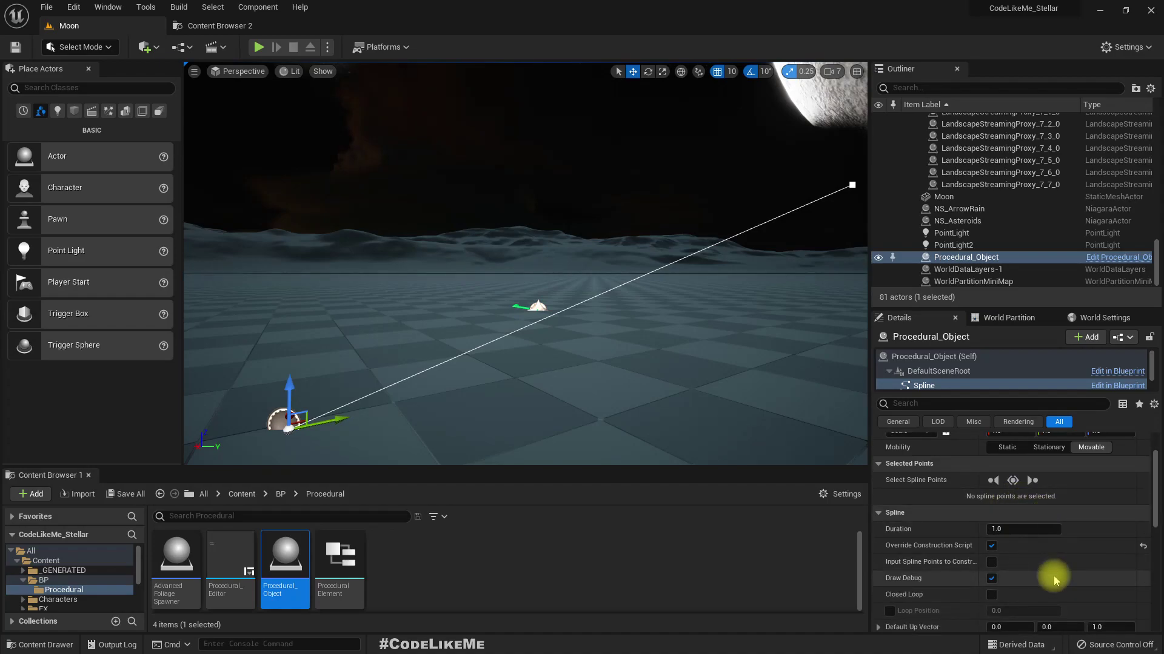
click(955, 246)
click(961, 257)
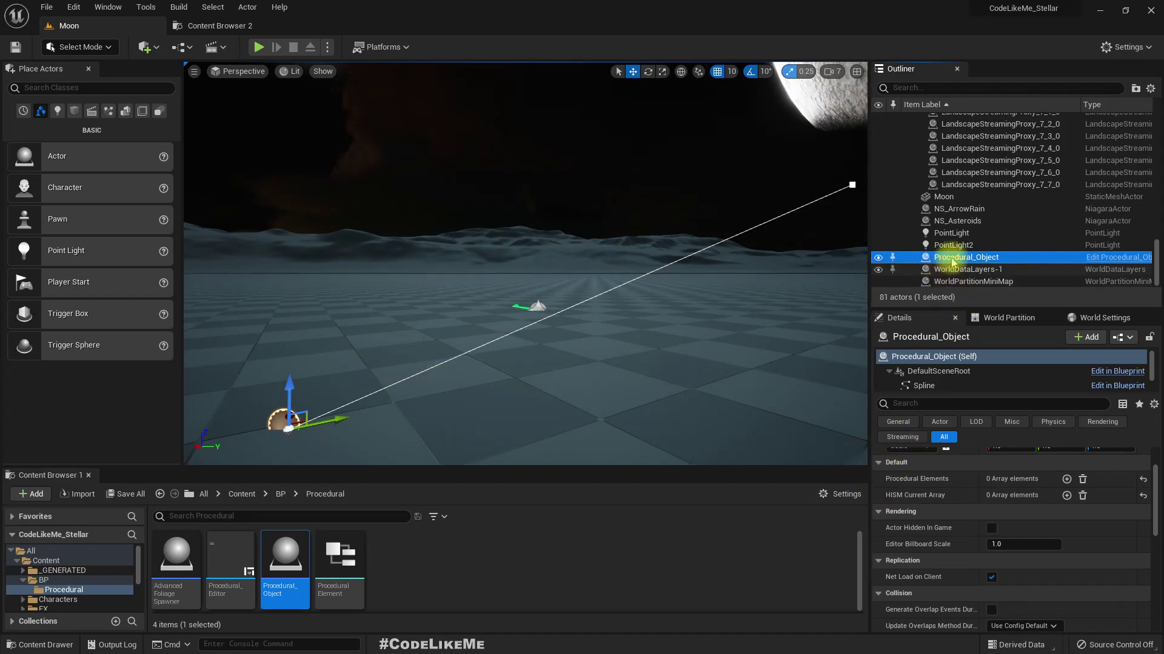
key(F2)
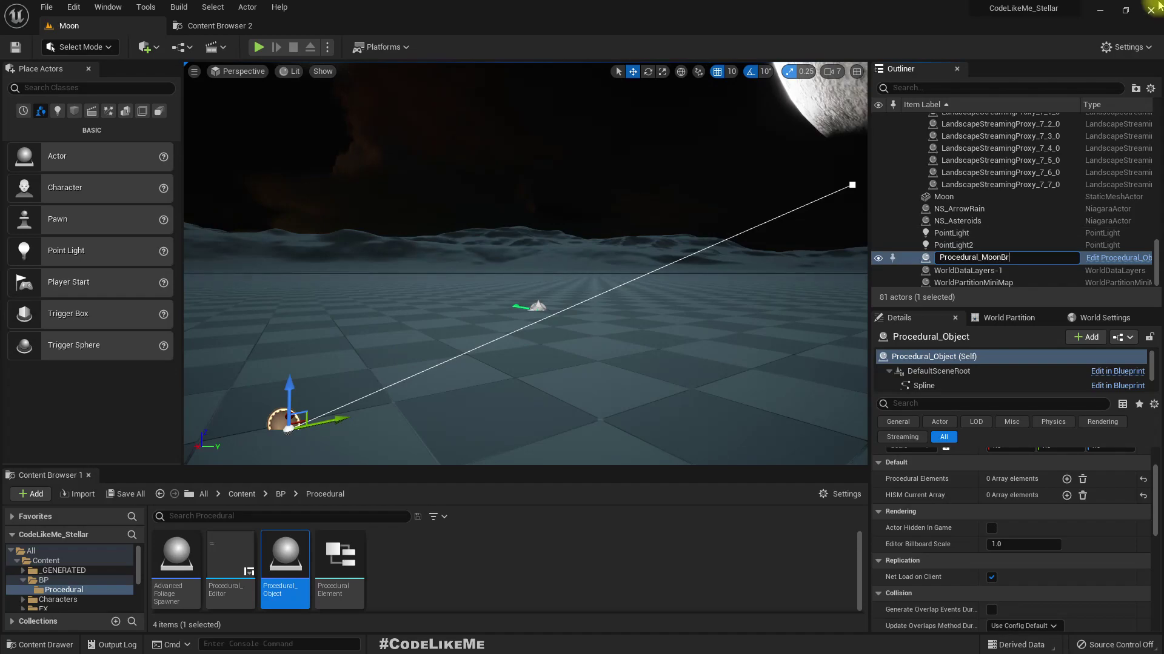
key(Return)
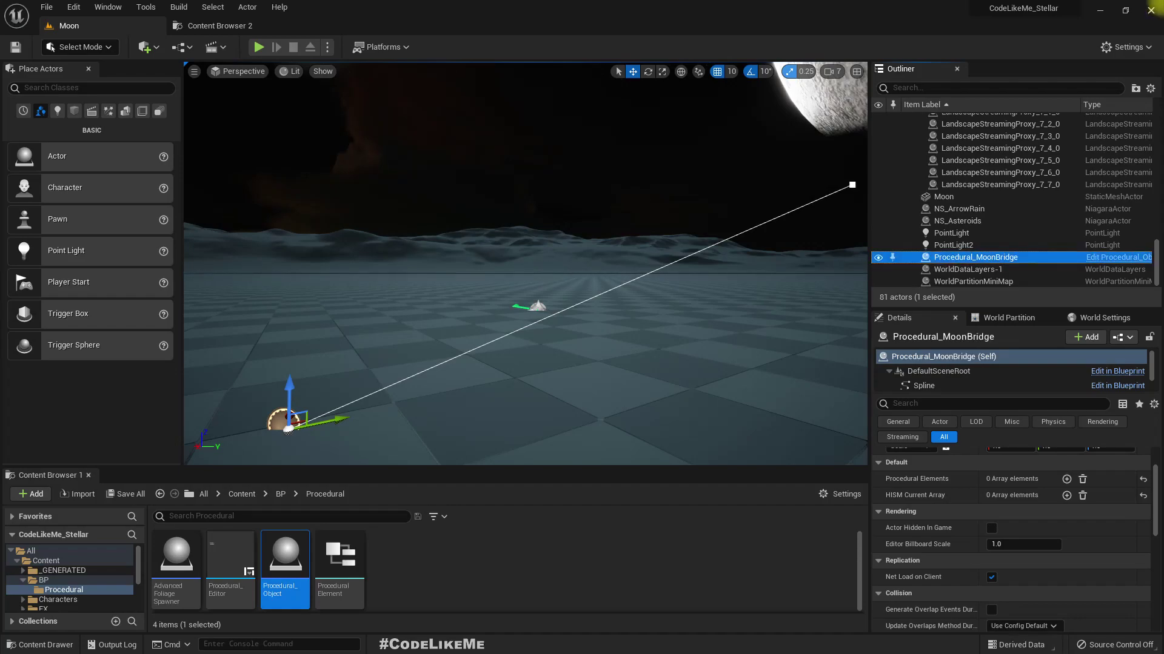
click(1066, 479)
click(889, 495)
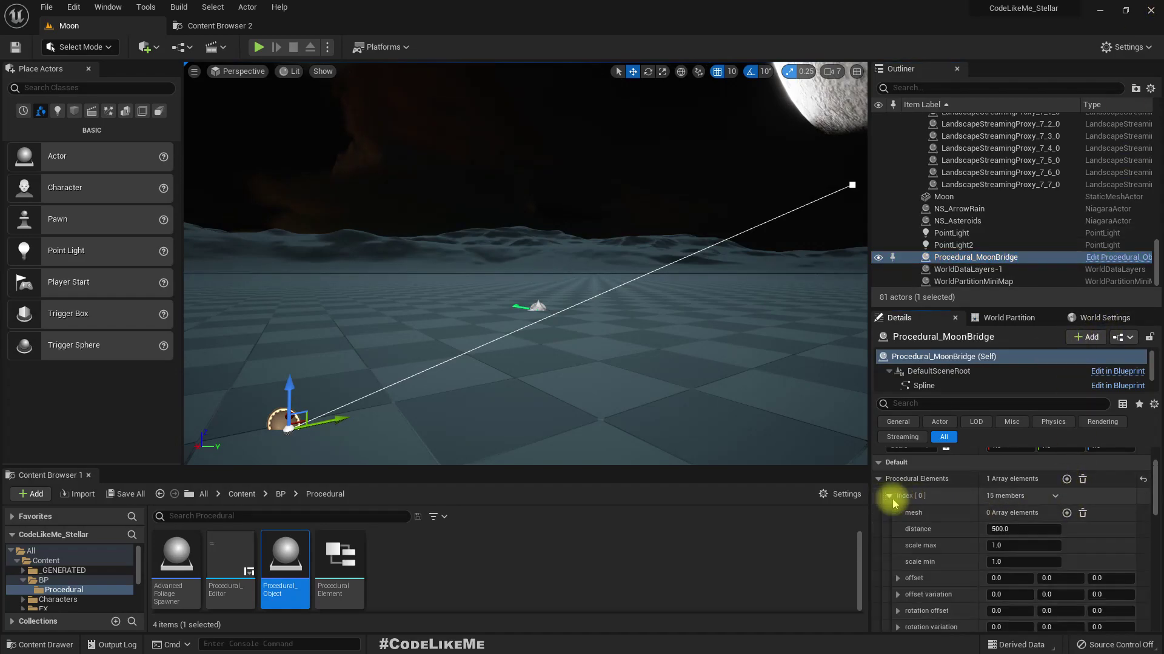
Browse the InfinityBladeGrassLands content and select the SM_Plains_Floors_Block02 mesh in the Env_Plains_Floors StaticMesh folder
click(200, 25)
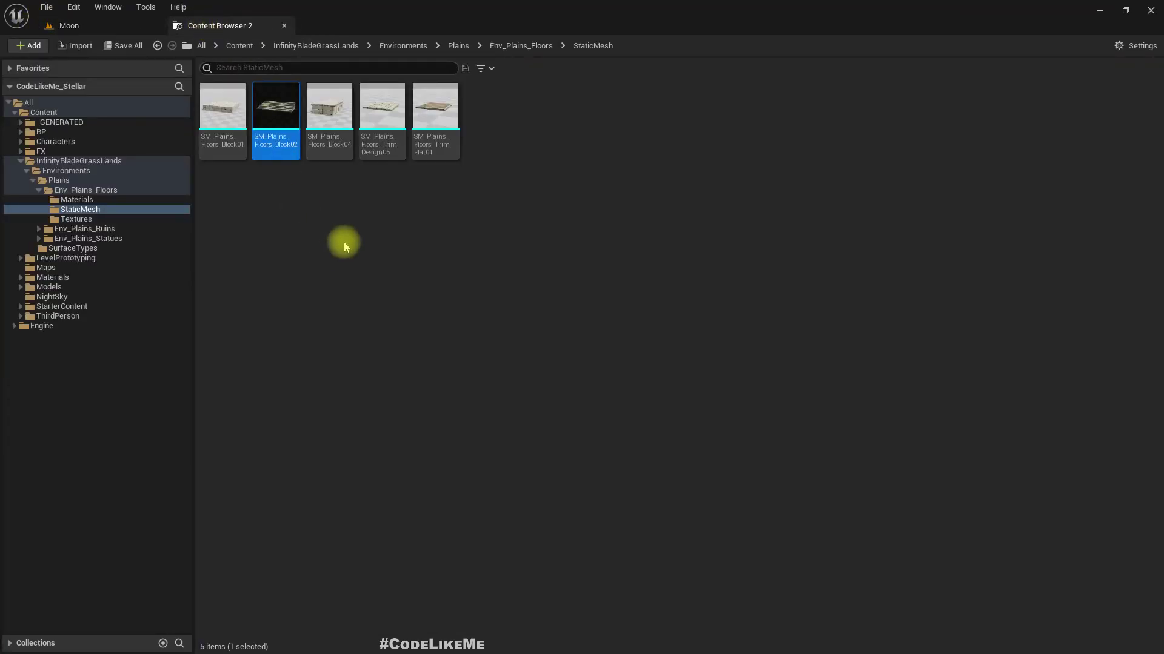
click(344, 242)
click(52, 201)
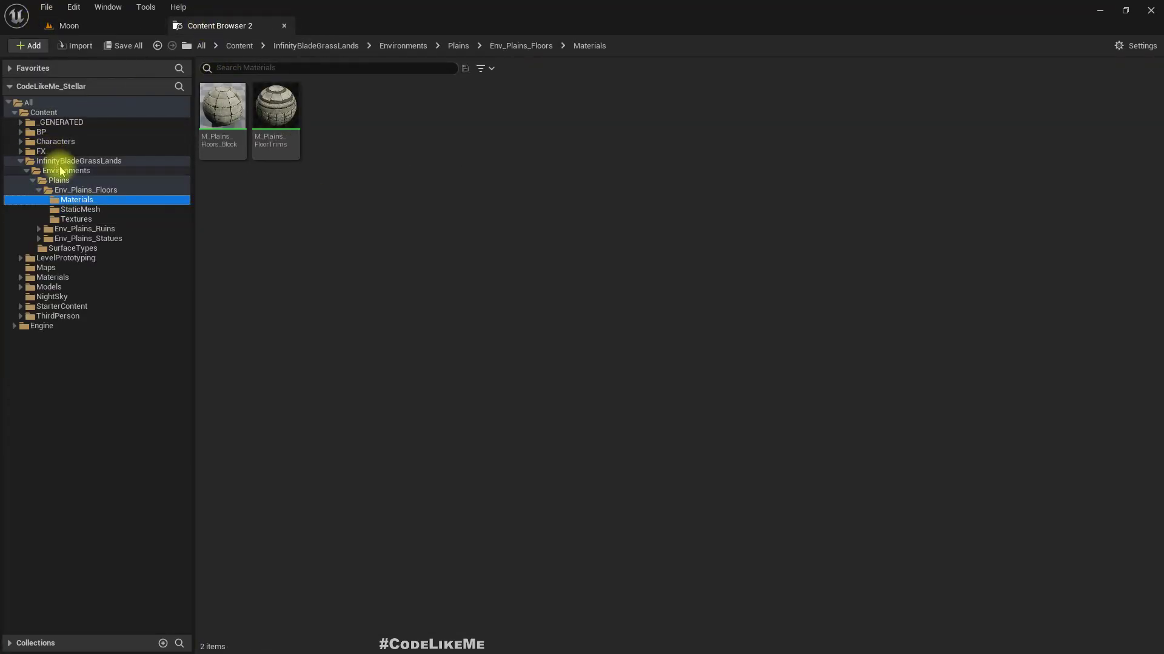
click(61, 170)
click(67, 161)
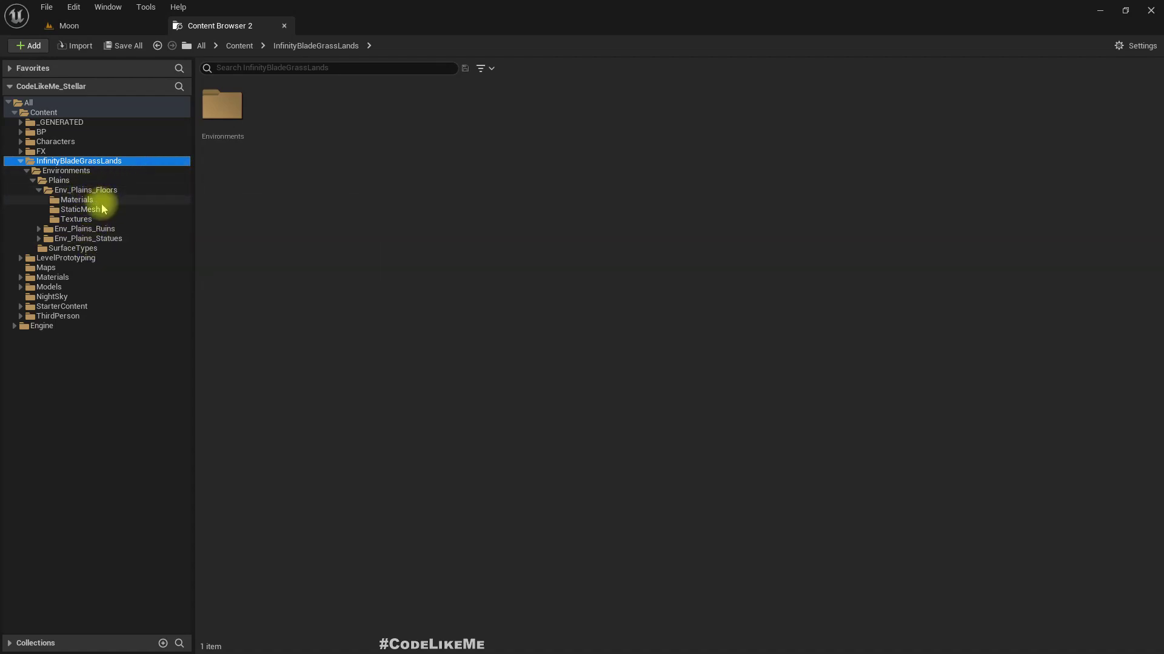
click(78, 210)
click(276, 115)
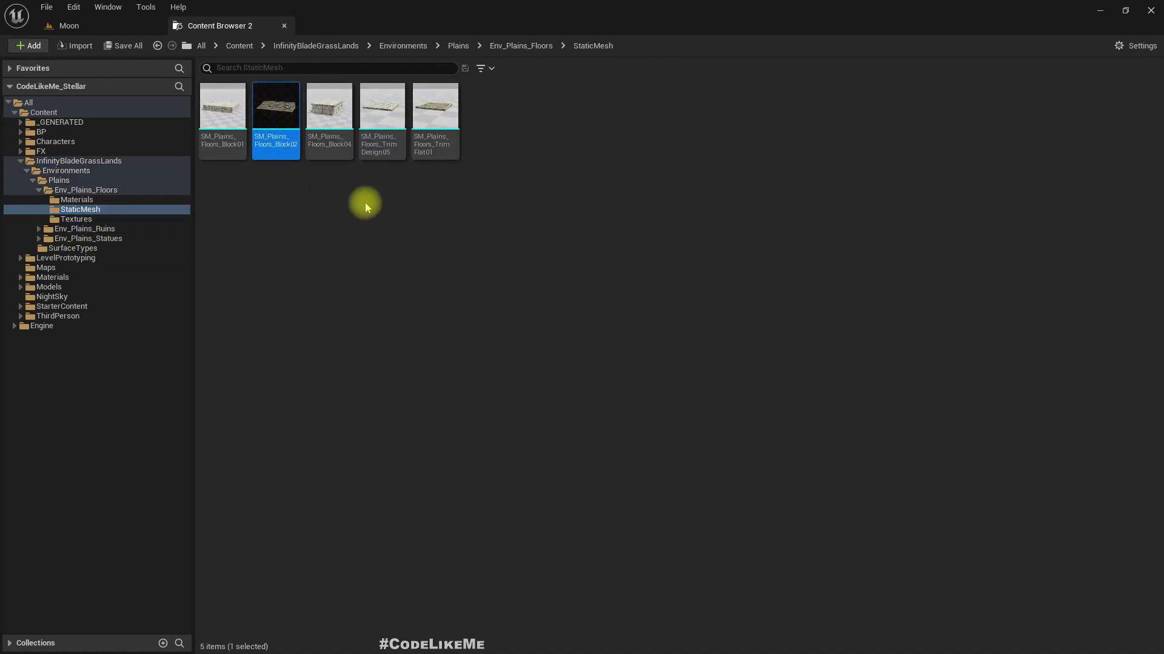
Open the SM_Plains_Floors_Block02 mesh to examine its shape from another angle, and close its editor
mouse_move(284, 118)
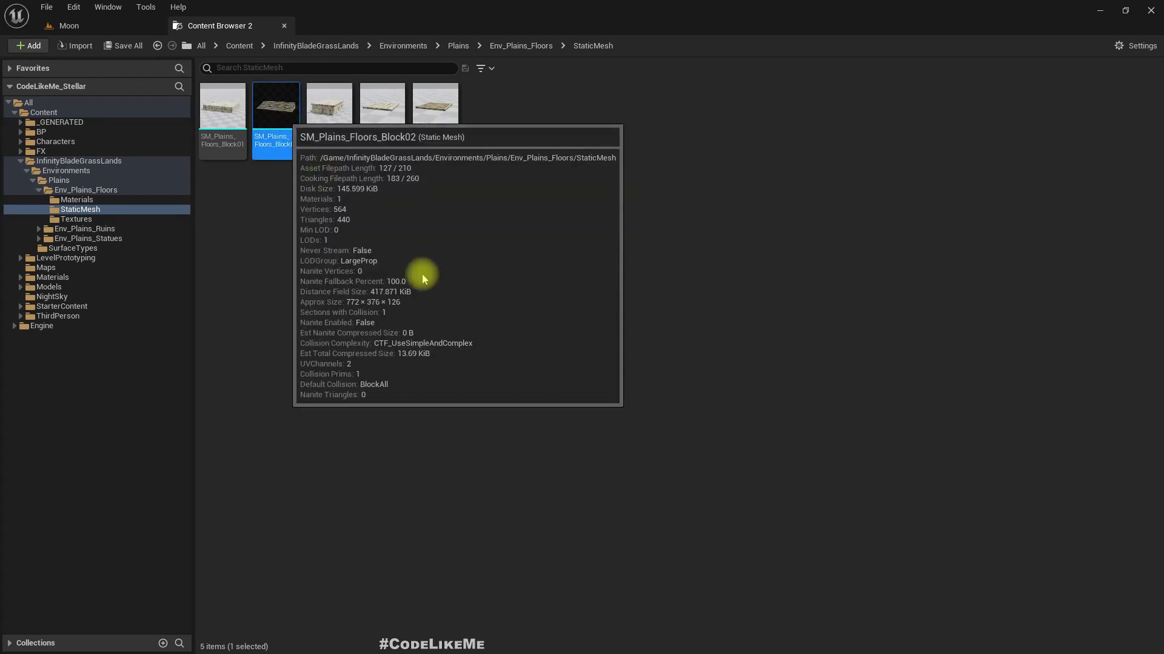
drag(480, 12, 444, 27)
right_drag(447, 325, 388, 321)
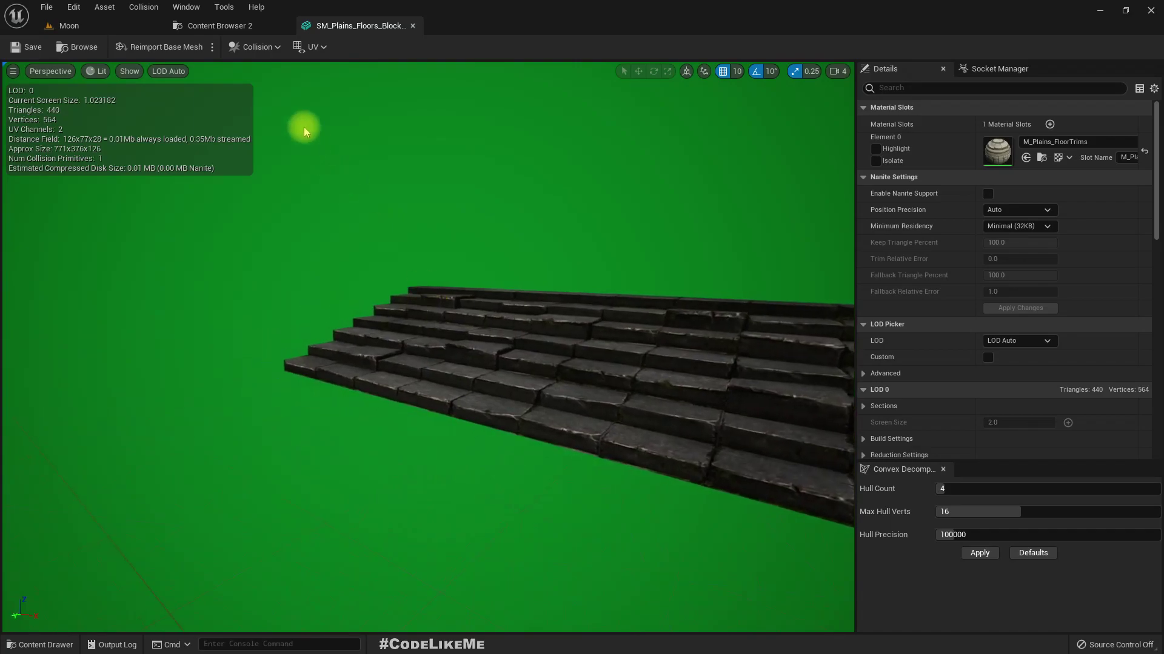
click(411, 26)
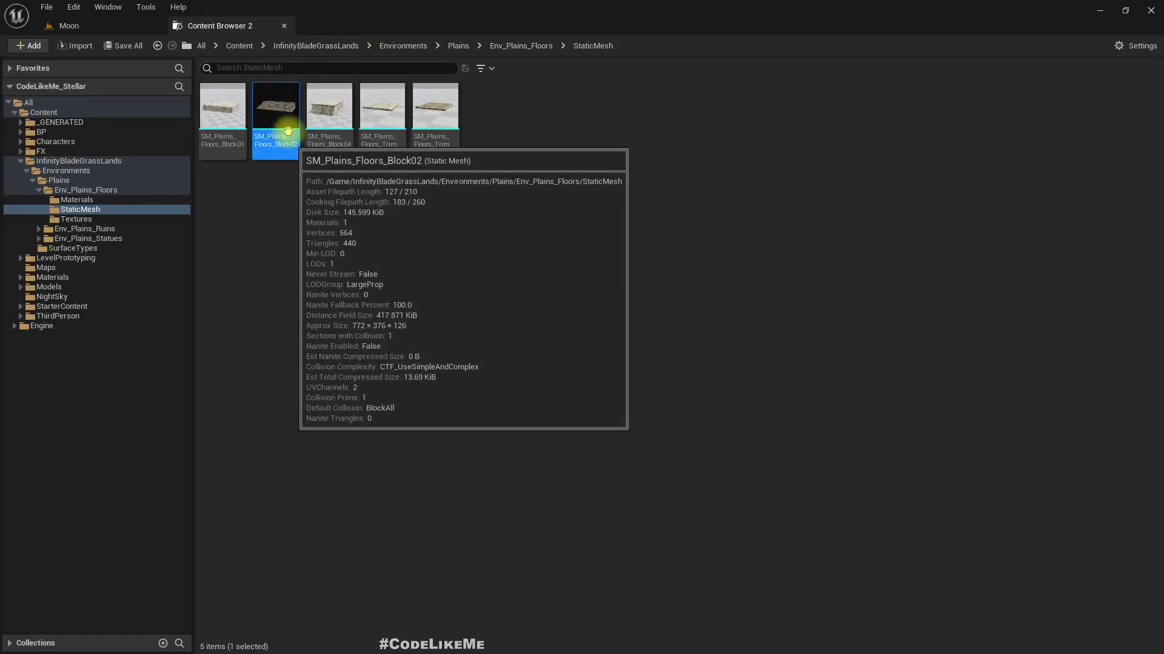
Back in the Moon level, add a mesh entry to the procedural element and assign SM_Plains_Floors_Block02 to it
click(114, 25)
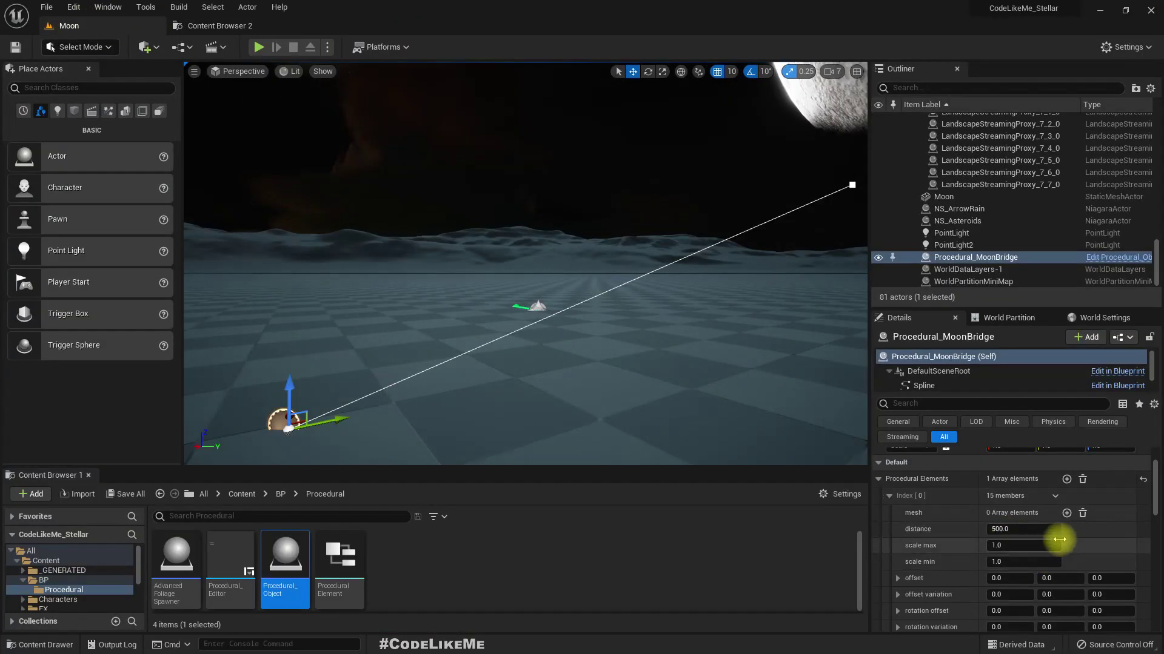
click(1066, 513)
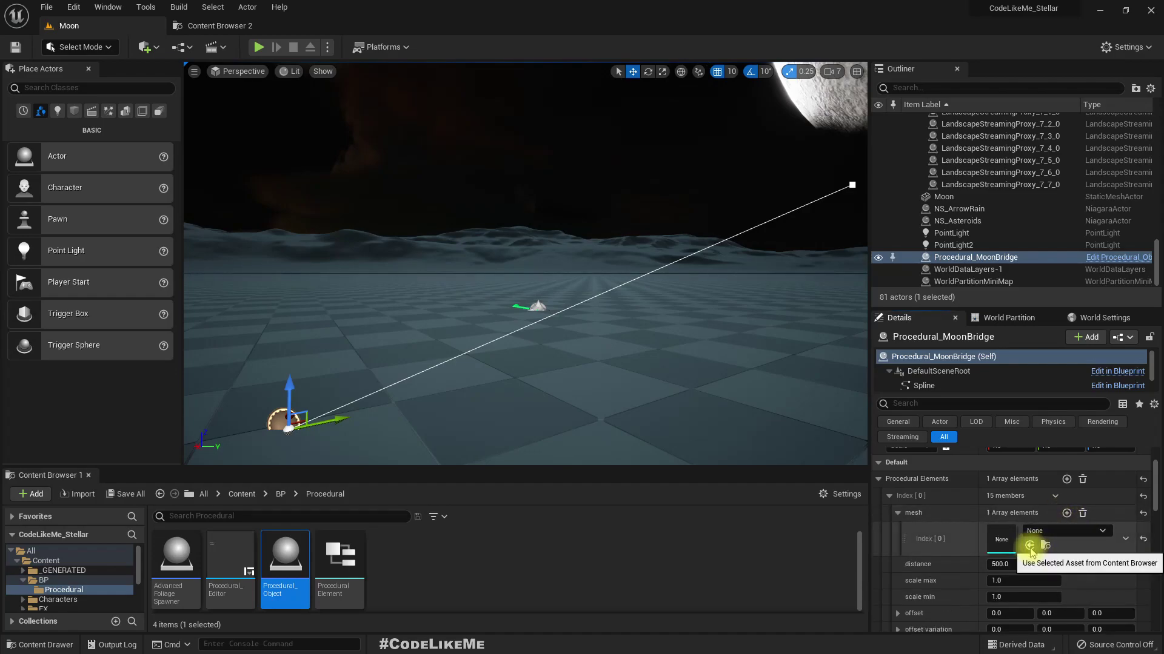
click(1031, 549)
scroll(548, 293, down, 5)
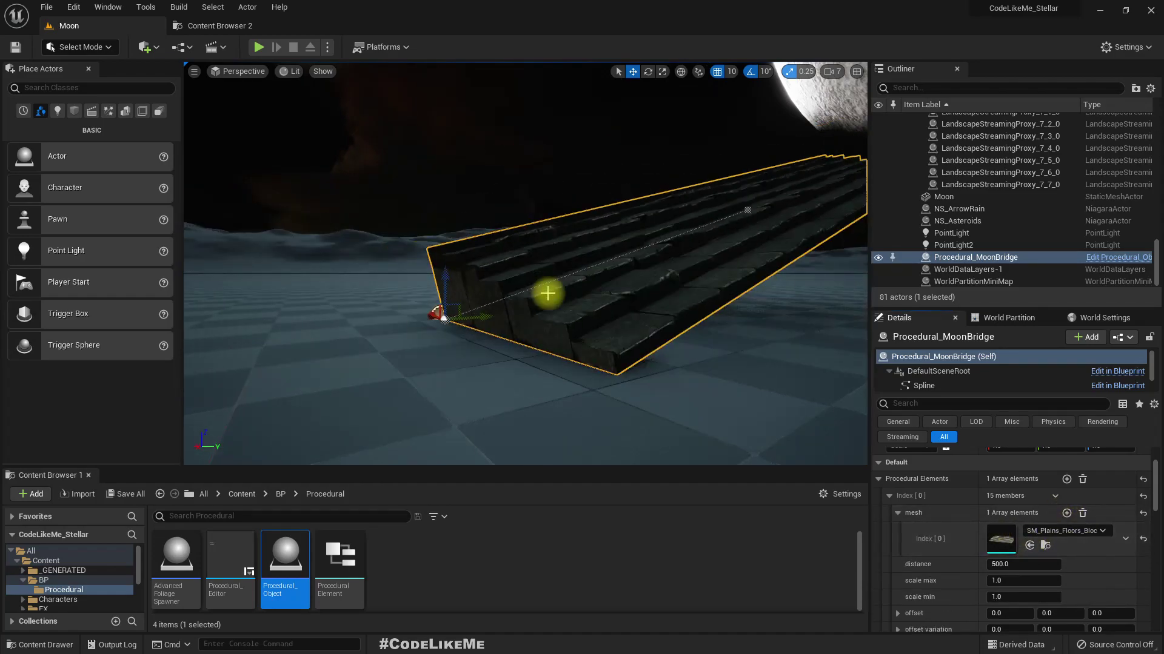
mouse_move(550, 293)
right_down()
mouse_move(615, 286)
mouse_move(545, 296)
mouse_move(595, 298)
mouse_move(563, 298)
right_up()
drag(563, 297, 555, 297)
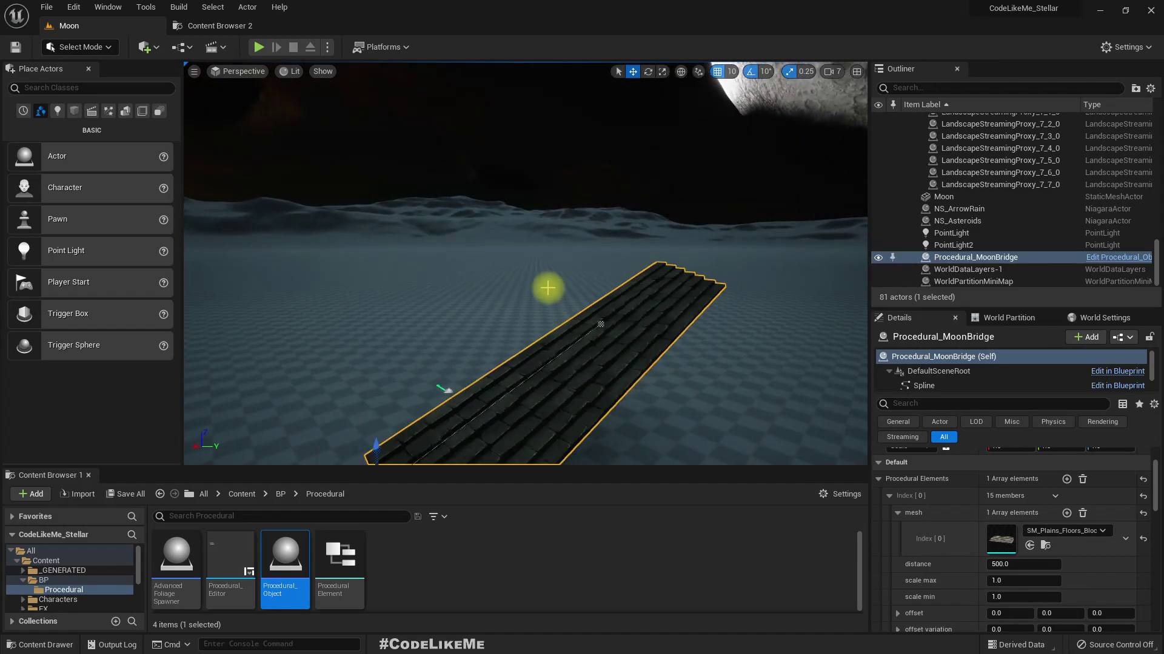
right_drag(546, 287, 548, 288)
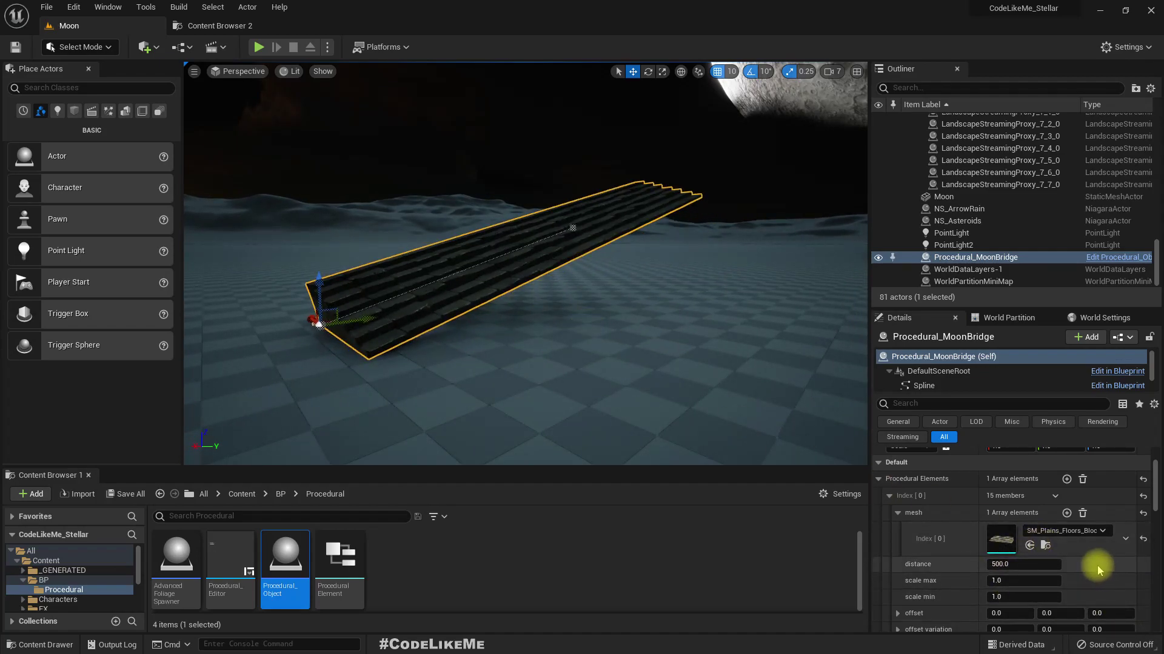
Set the Z rotation offset of the bridge's procedural element to 90 and inspect the rotated blocks
scroll(1107, 575, down, 2)
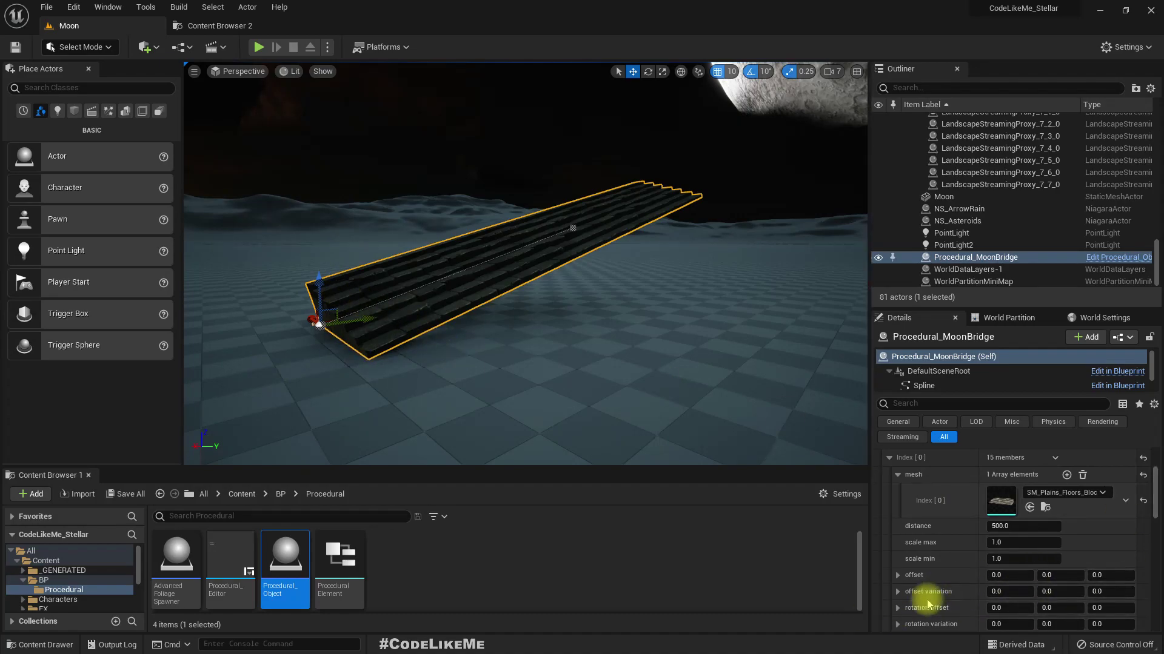
scroll(981, 588, down, 1)
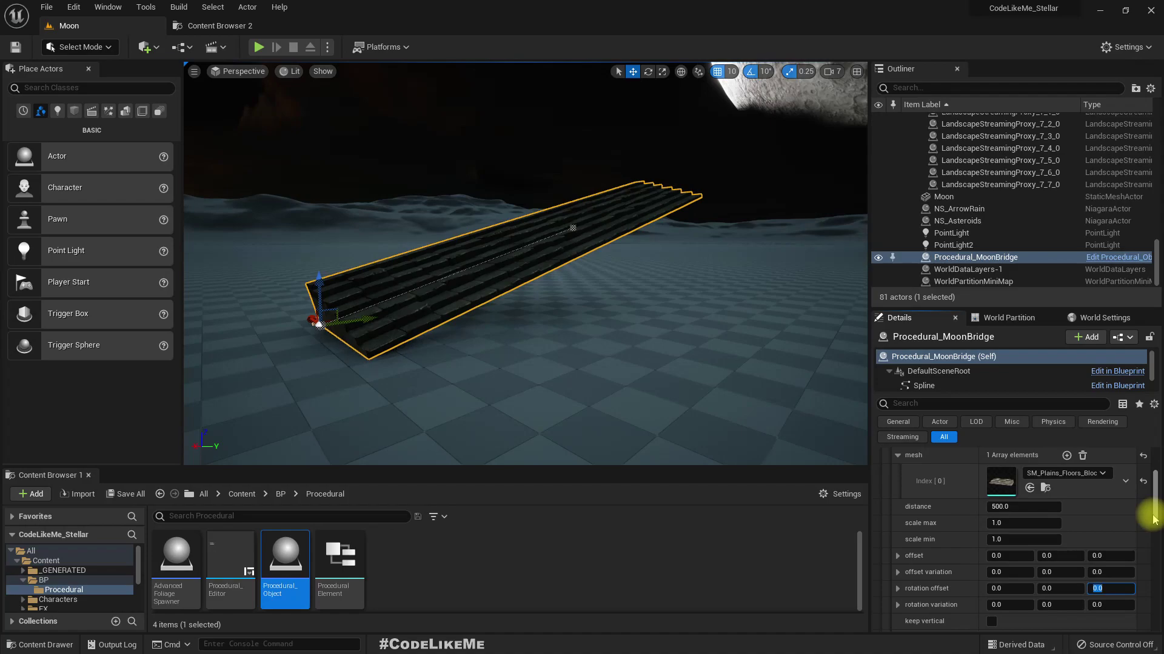
key(Return)
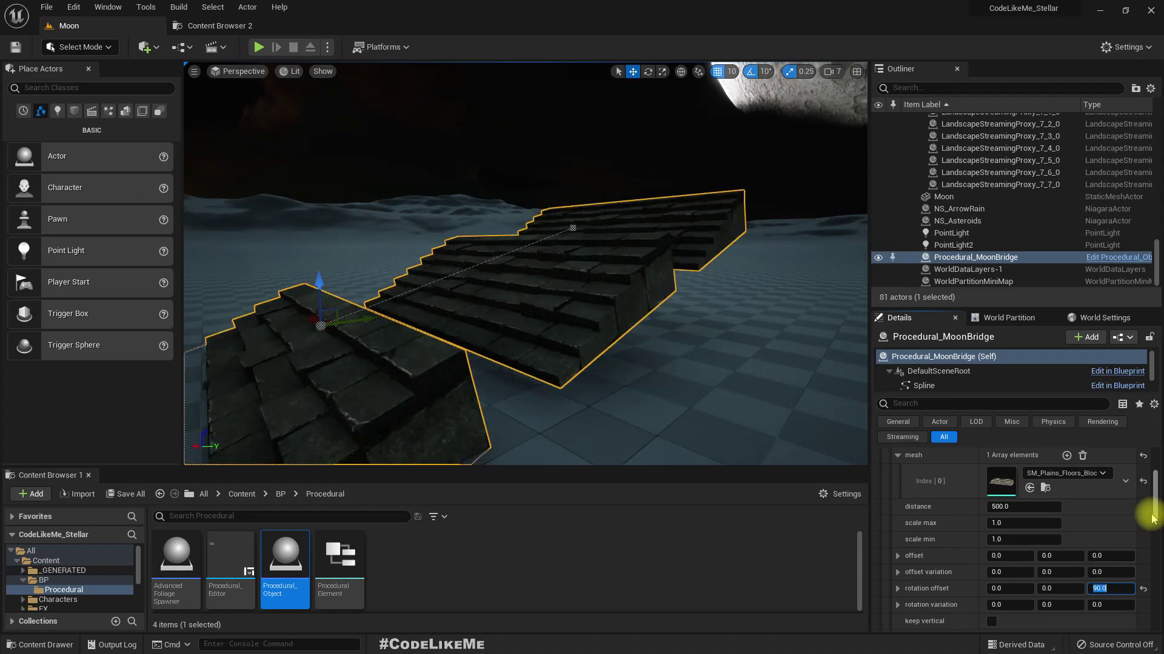
right_drag(739, 199, 632, 174)
key(d)
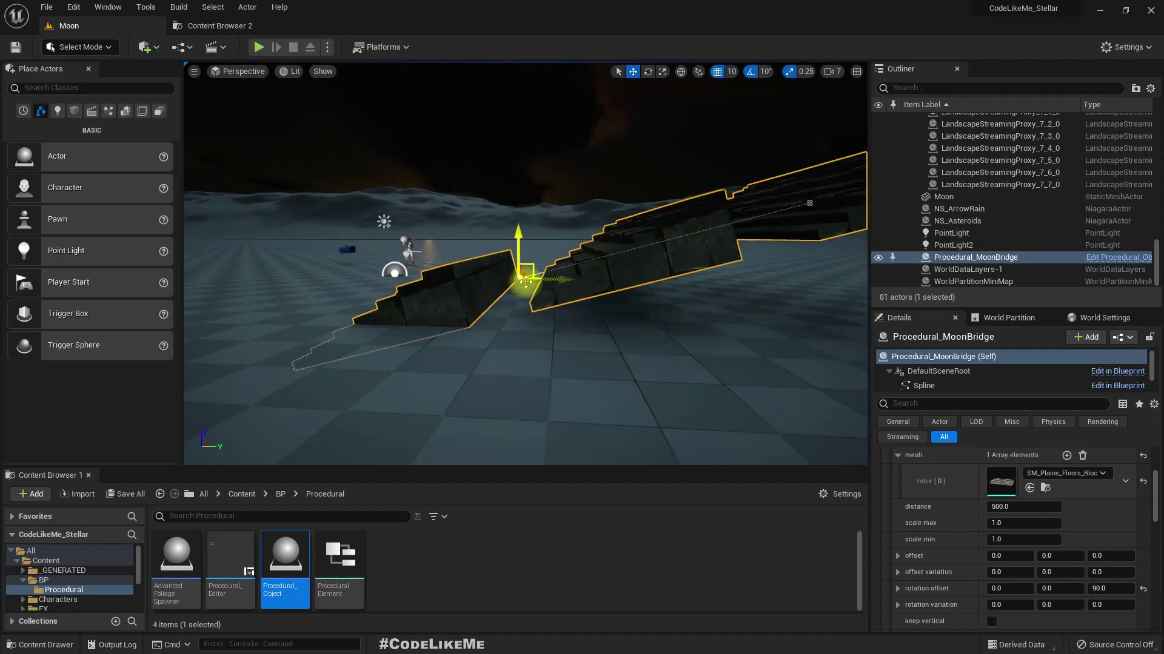
right_drag(680, 207, 680, 208)
right_drag(766, 351, 766, 351)
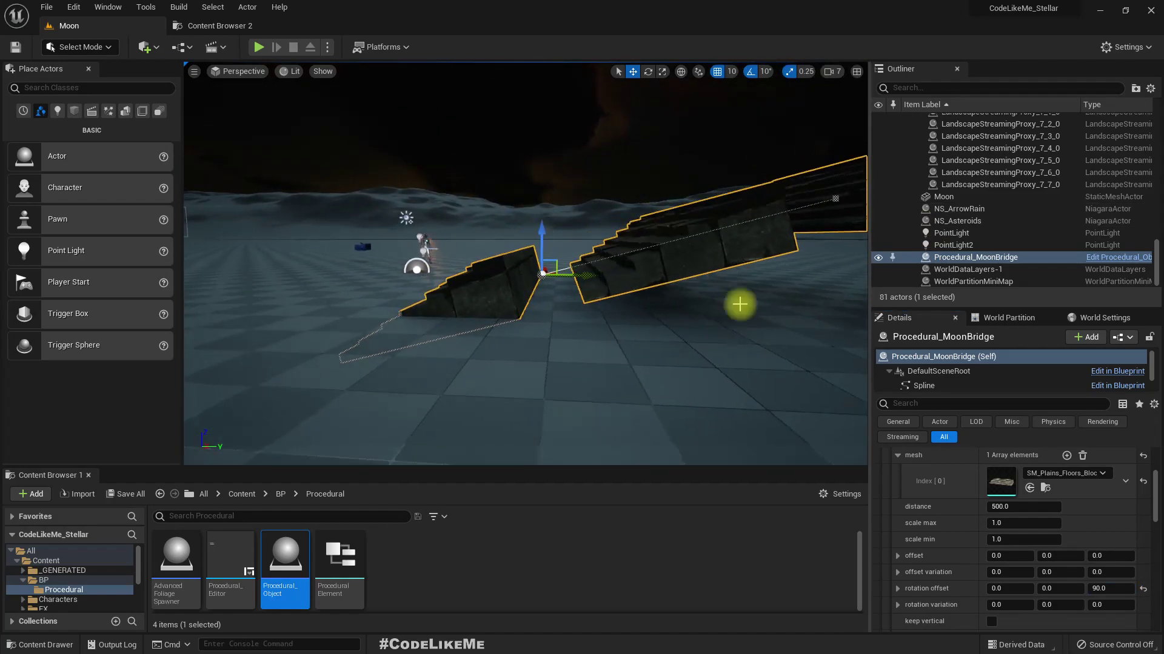
Enable keep vertical for the bridge's procedural element and check the blocks from the side
scroll(1012, 553, down, 2)
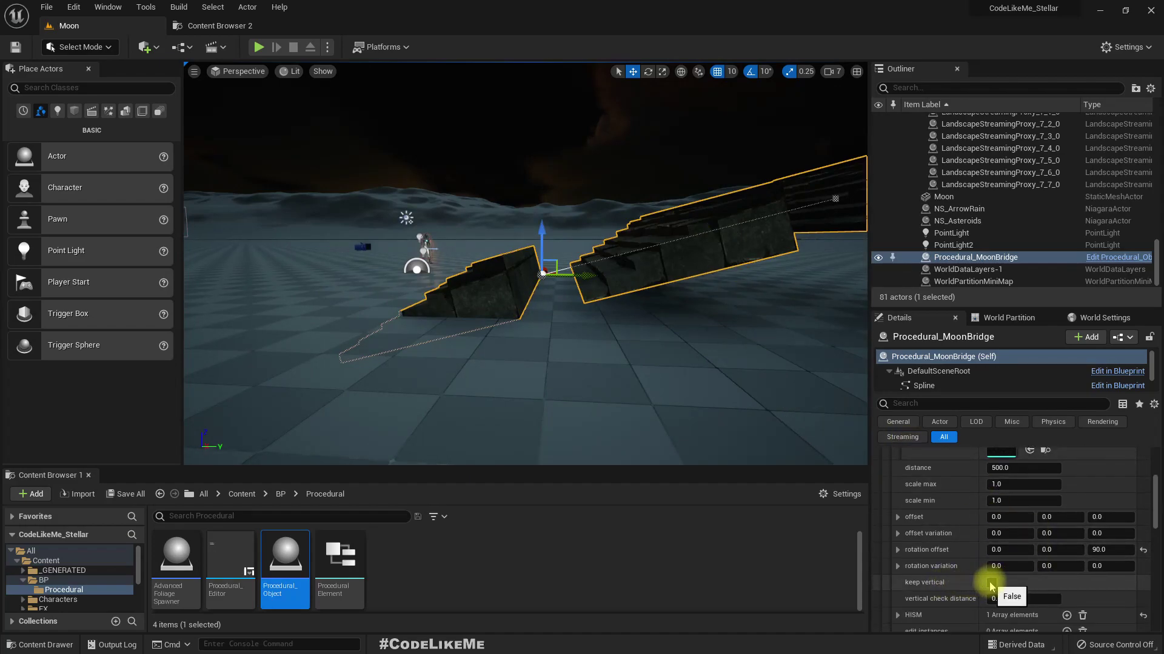
click(991, 583)
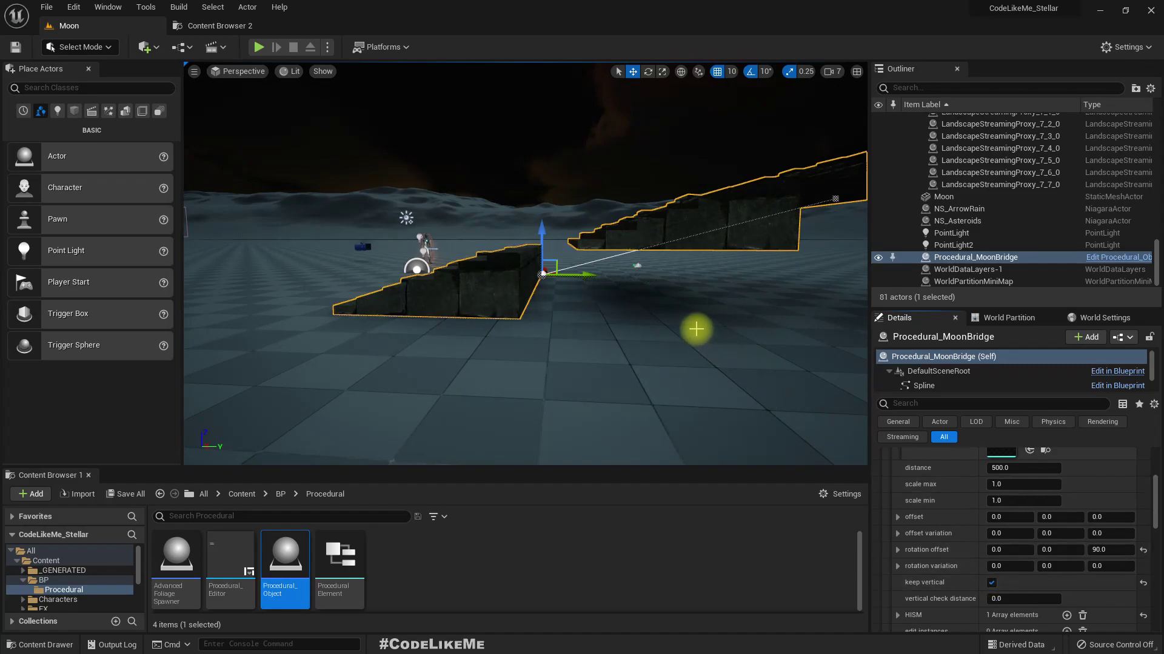
right_drag(697, 328, 599, 283)
right_drag(652, 329, 652, 329)
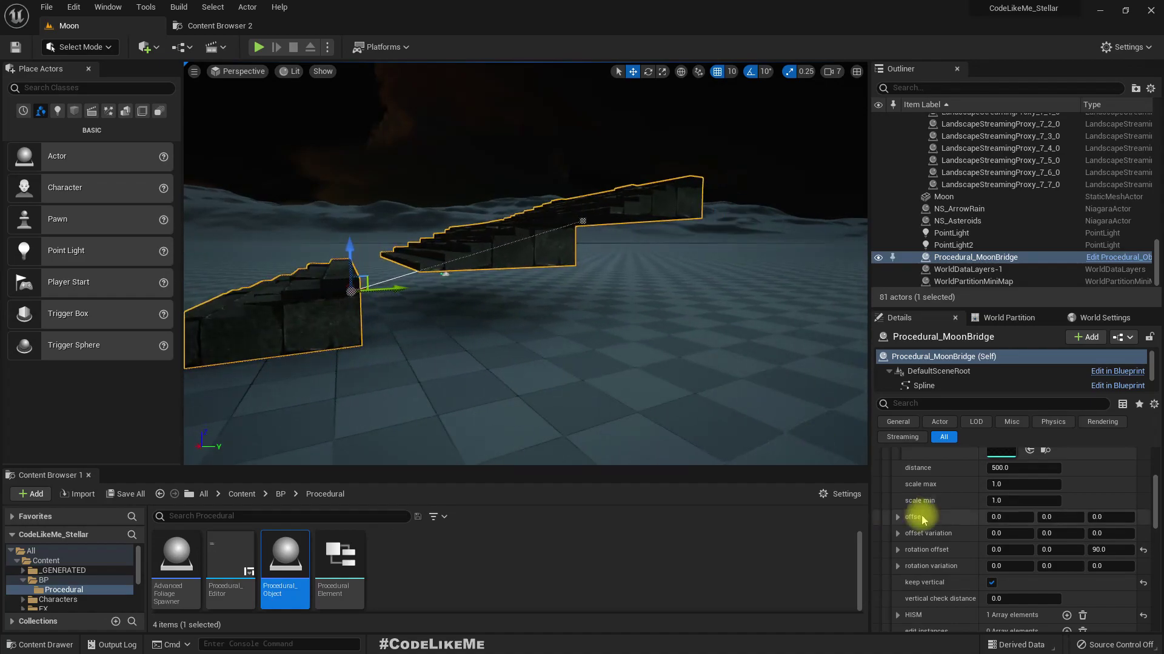
Try tightening the spacing of the bridge blocks with distance values of 420, 400 and 390
scroll(1033, 551, up, 3)
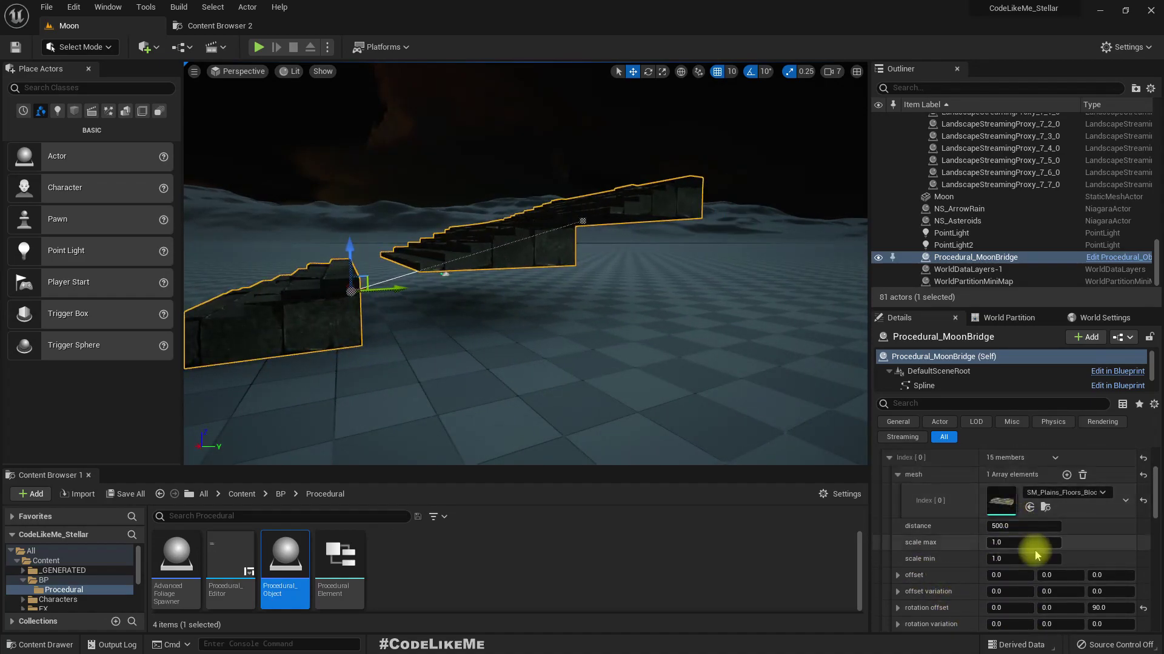
click(1022, 527)
text(420)
key(Return)
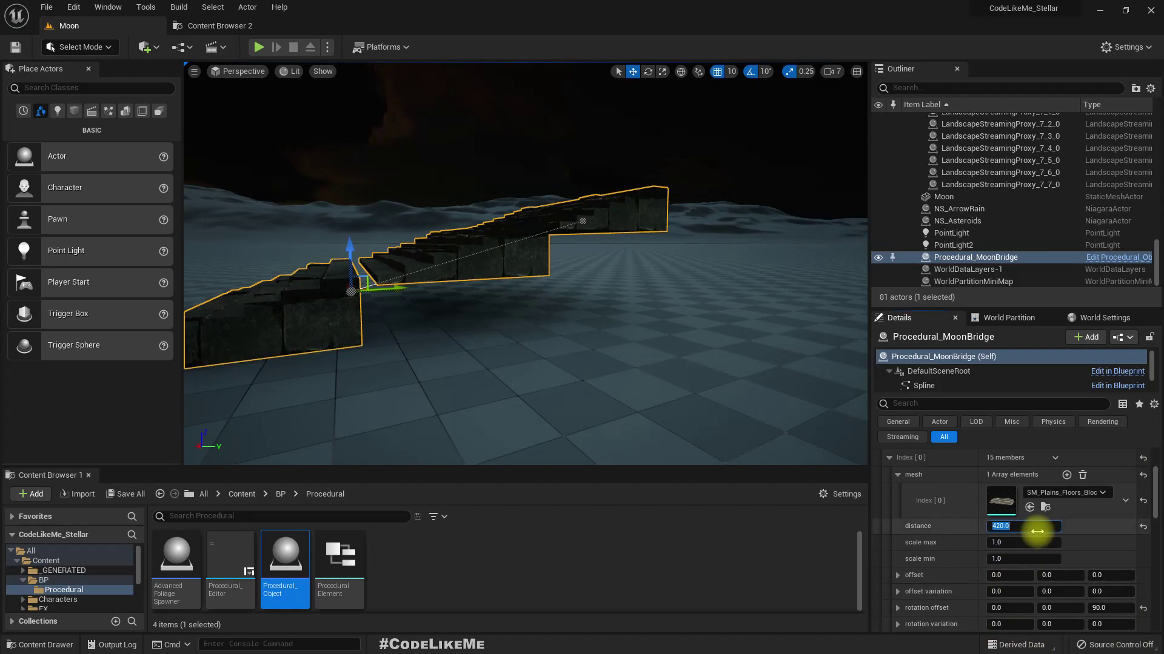
text(400)
key(Return)
right_drag(484, 377, 530, 329)
middle_drag(530, 330, 515, 297)
scroll(533, 328, up, 6)
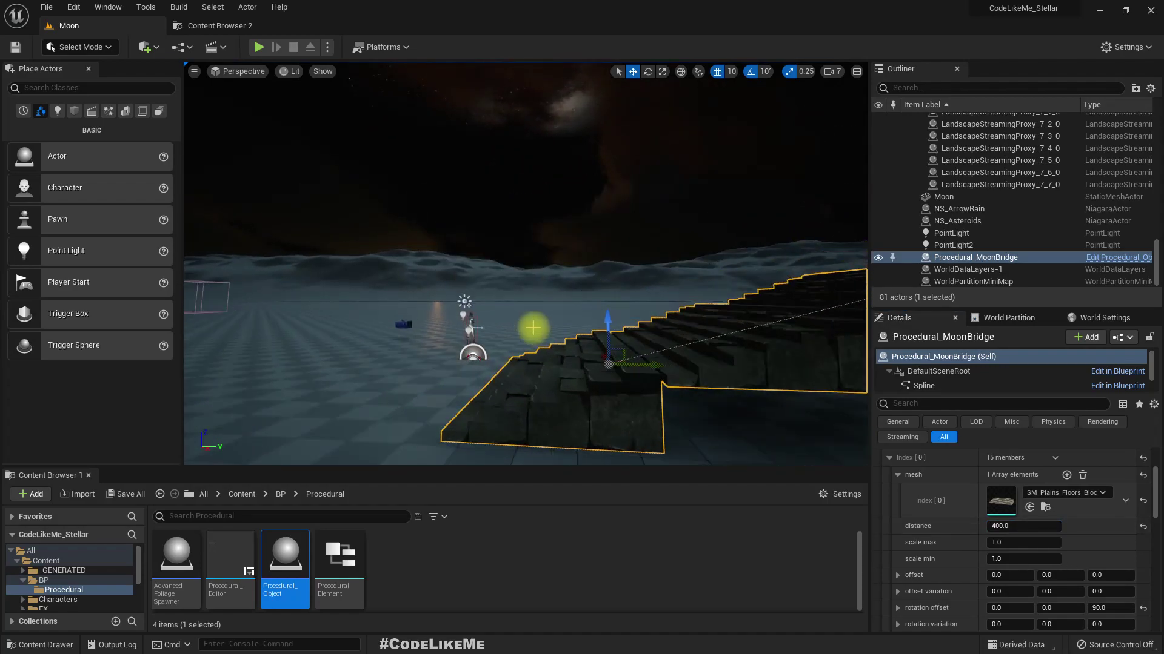
right_drag(539, 330, 533, 329)
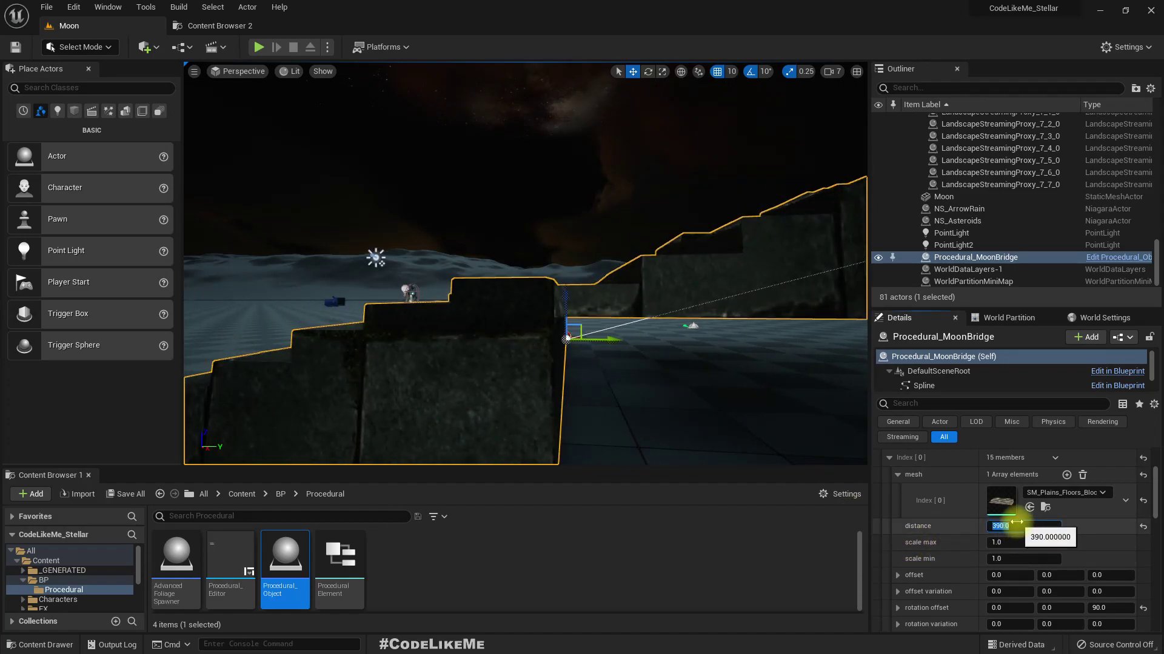
key(Return)
right_drag(533, 329, 563, 324)
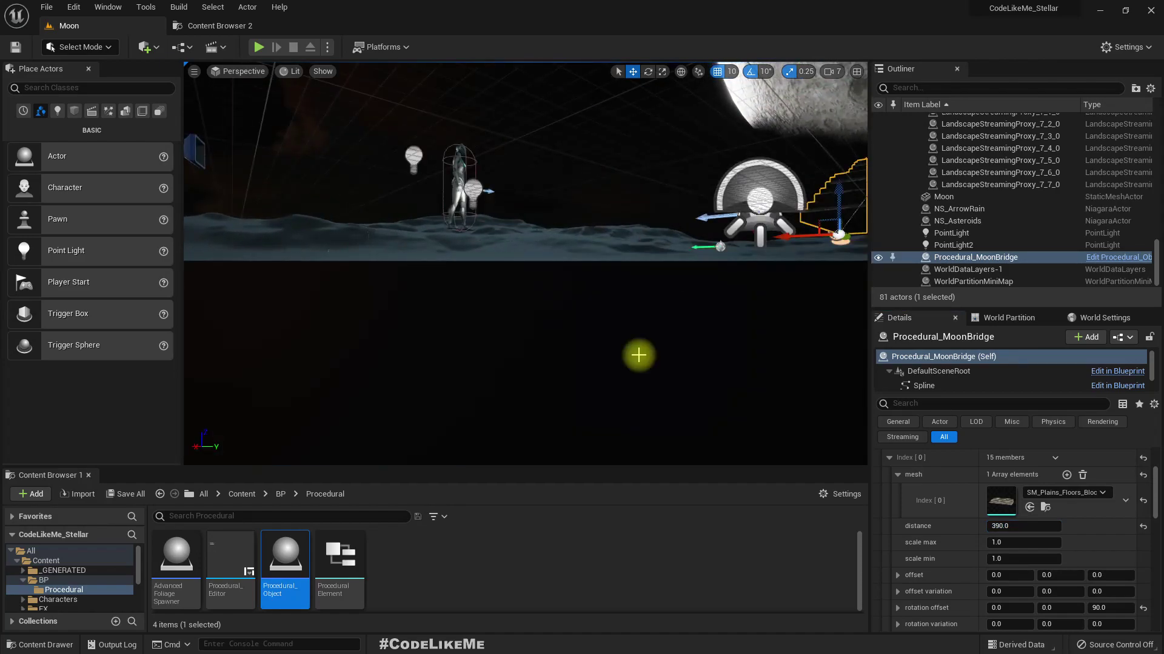
Play the level in a full-screen viewport, run the character over the bridge to check the block joints, and stop playing
key(F11)
key(alt+p)
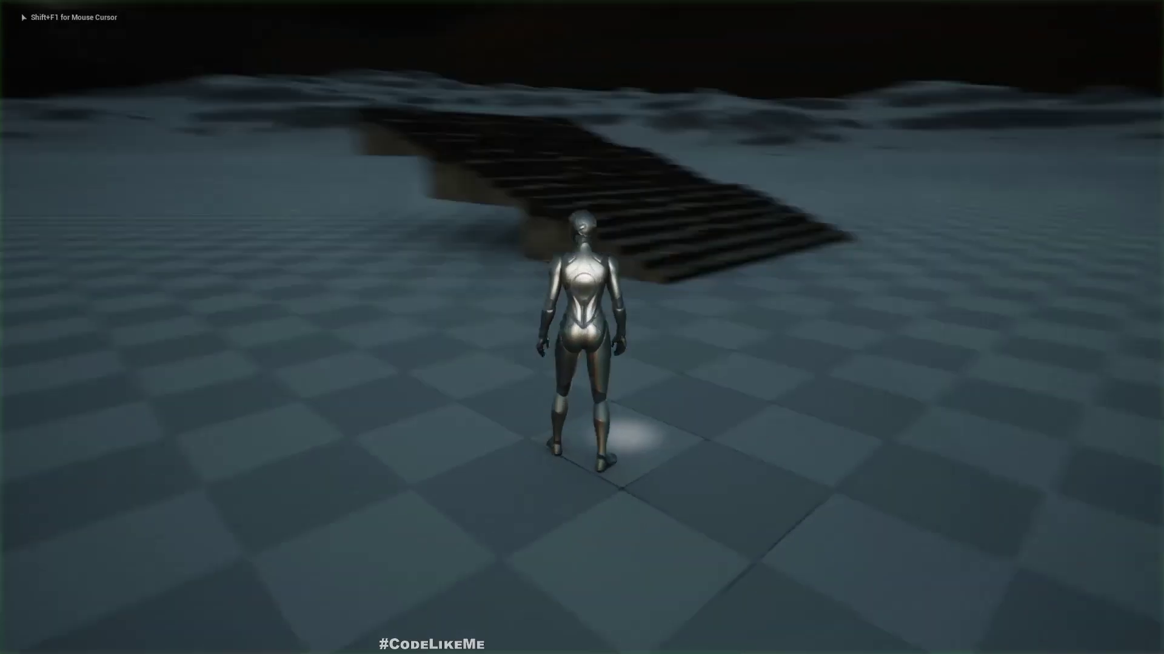
key(w)
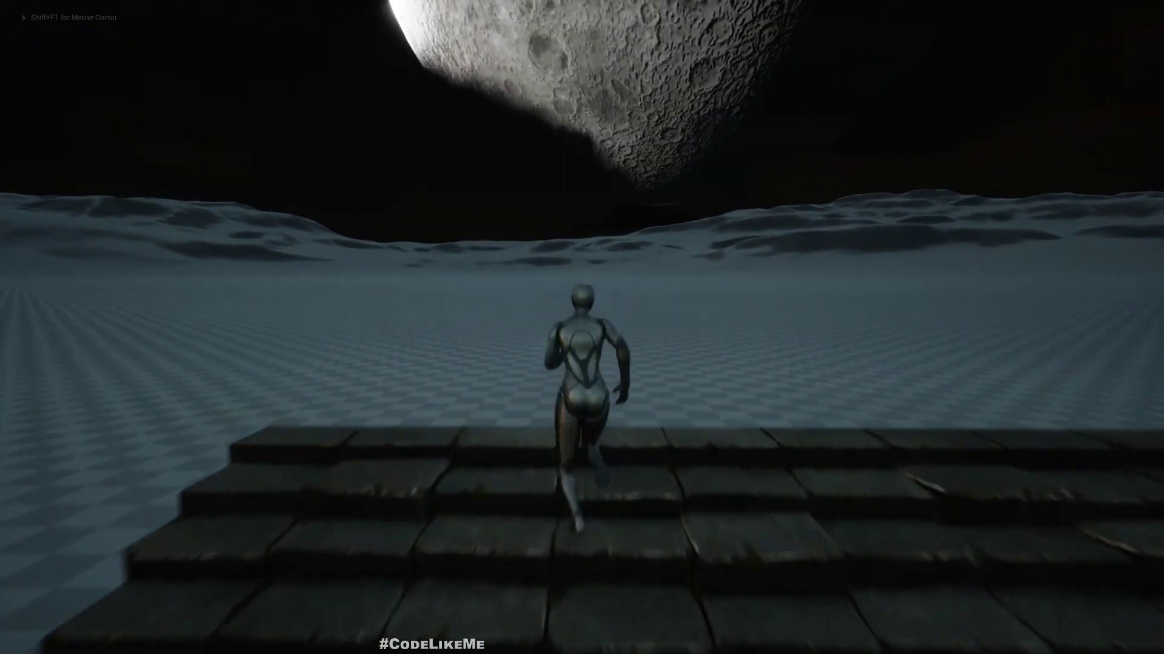
key(a)
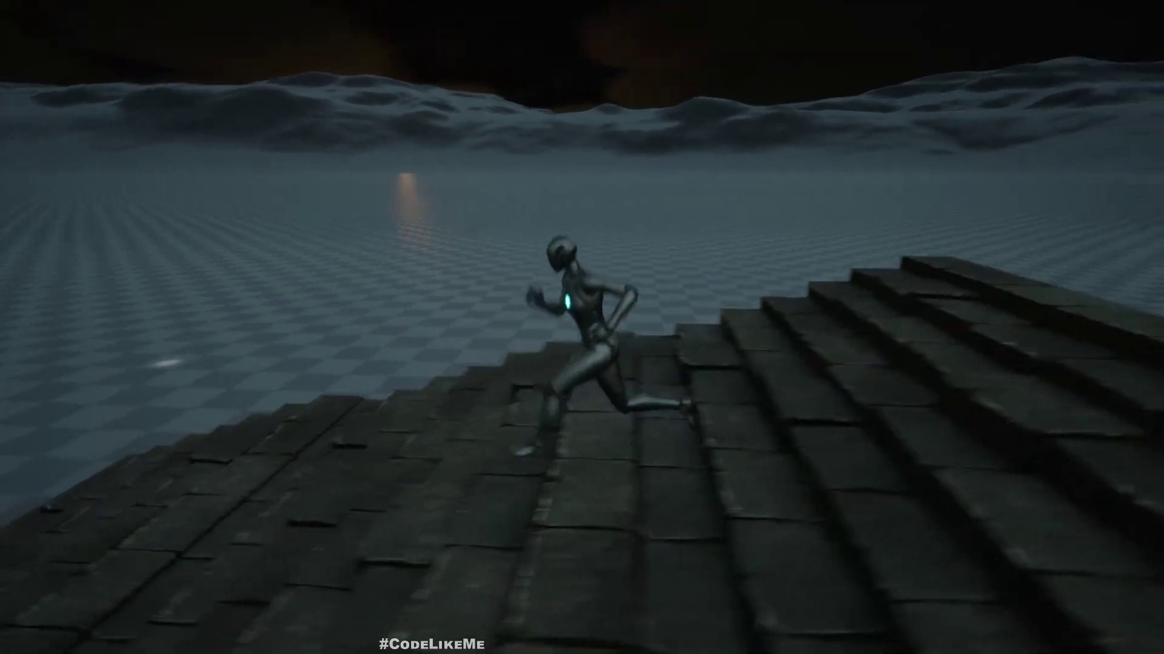
key(d)
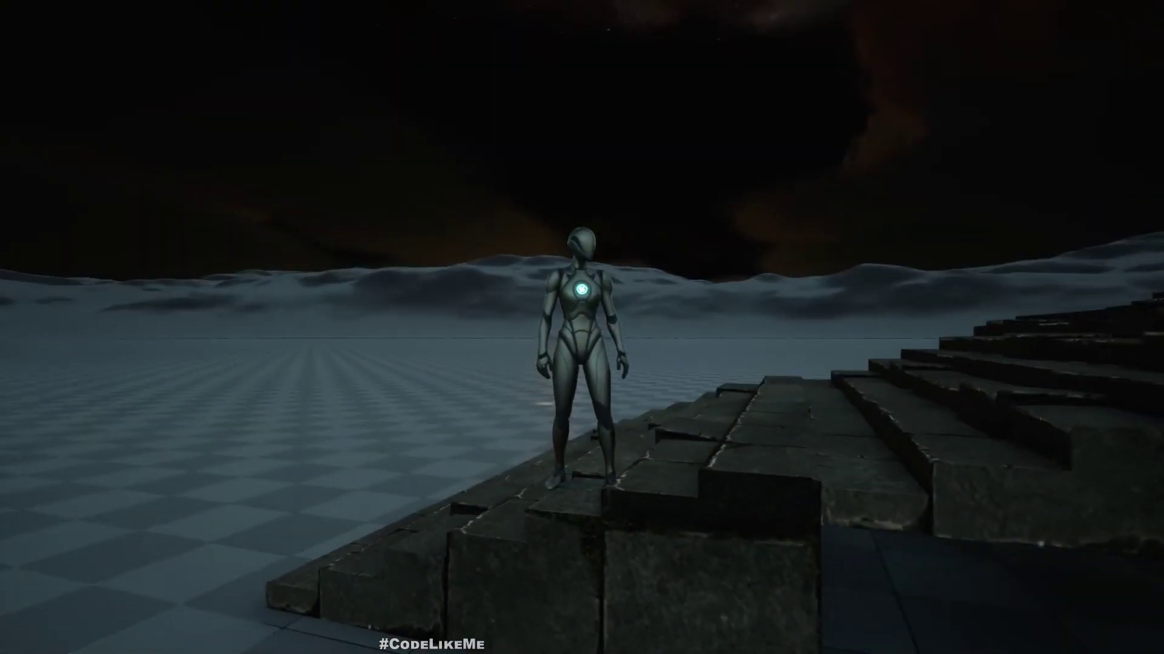
key(Escape)
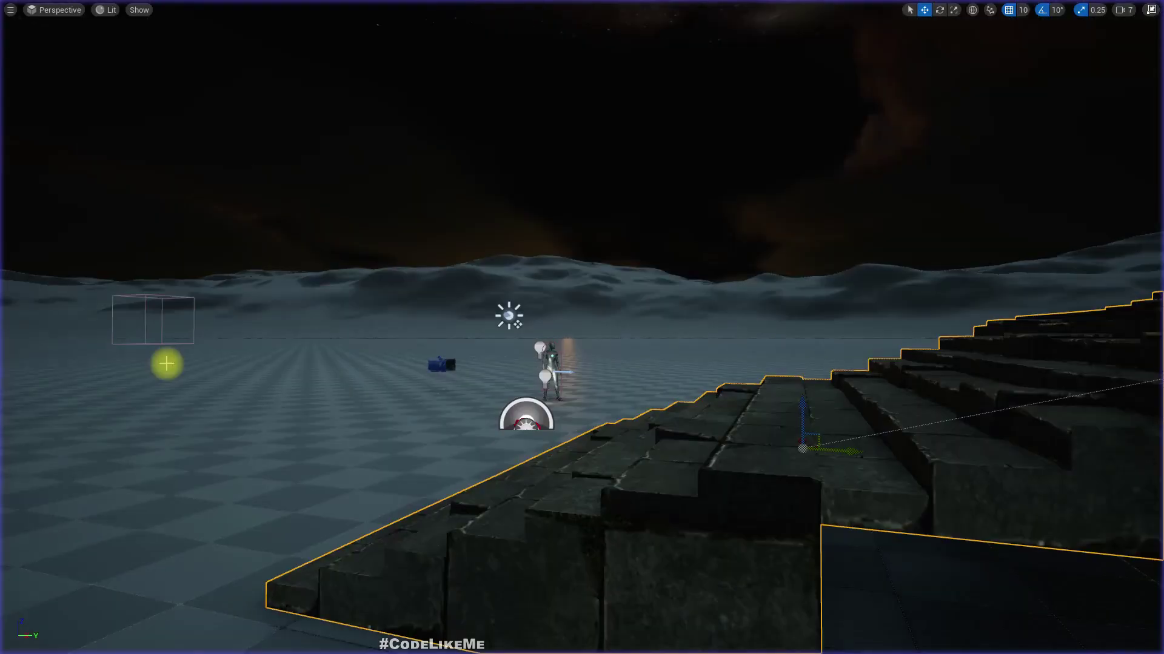
key(F11)
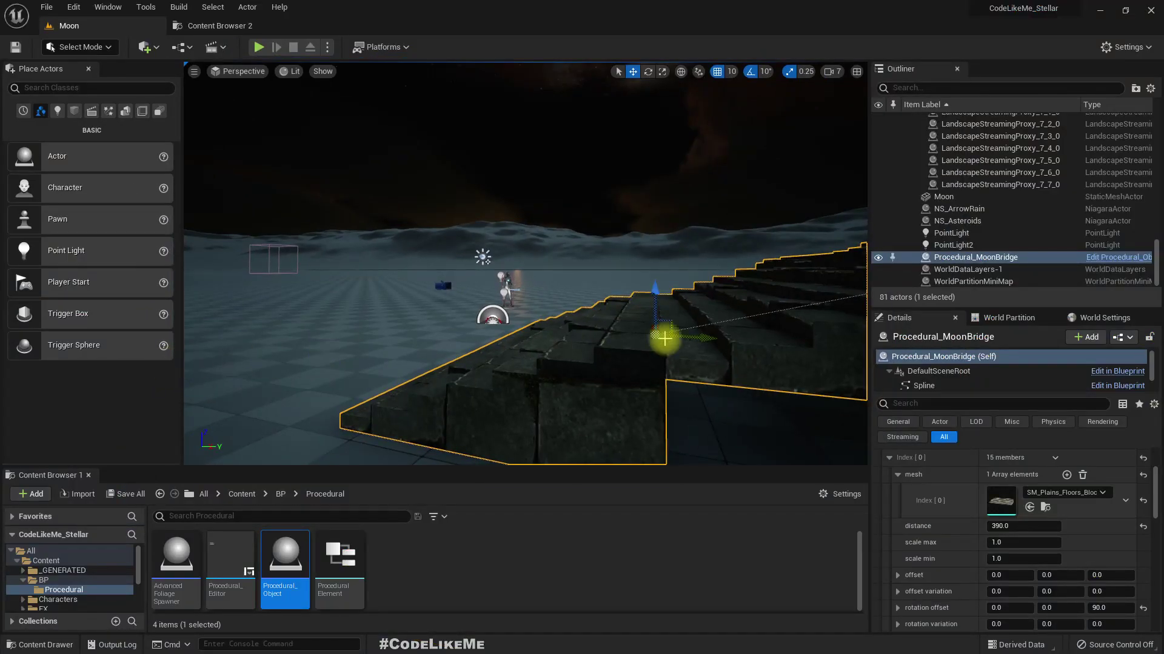
Reduce the procedural element's distance to 370 and finally to 350, checking the joint between the blocks
right_drag(746, 369, 778, 351)
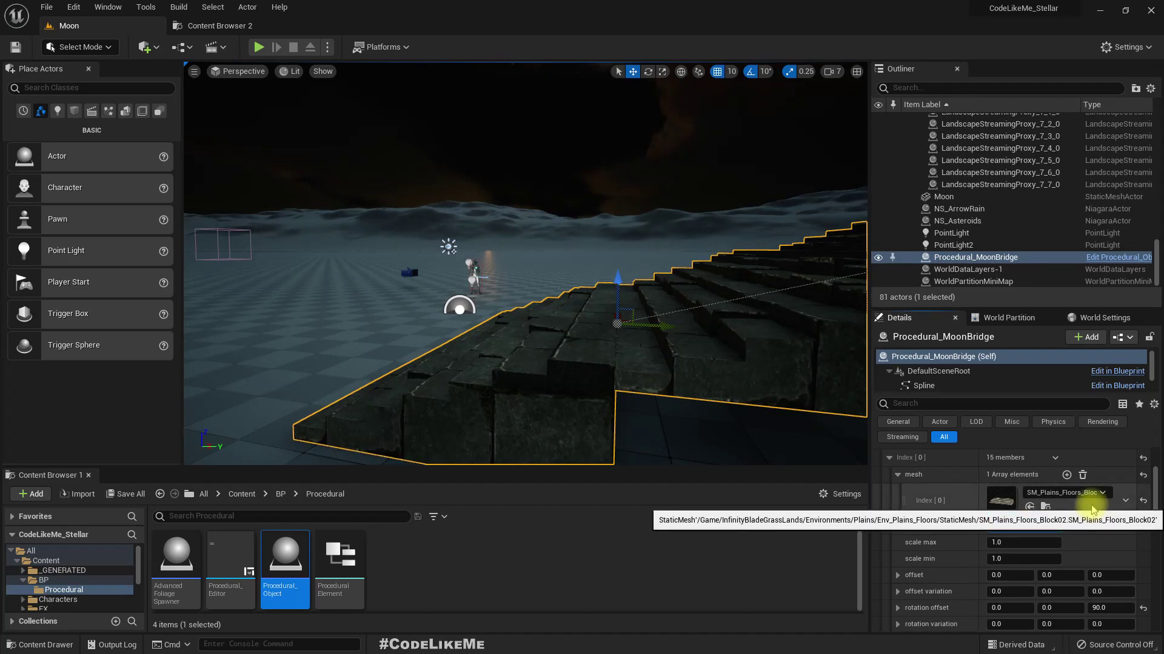
key(Return)
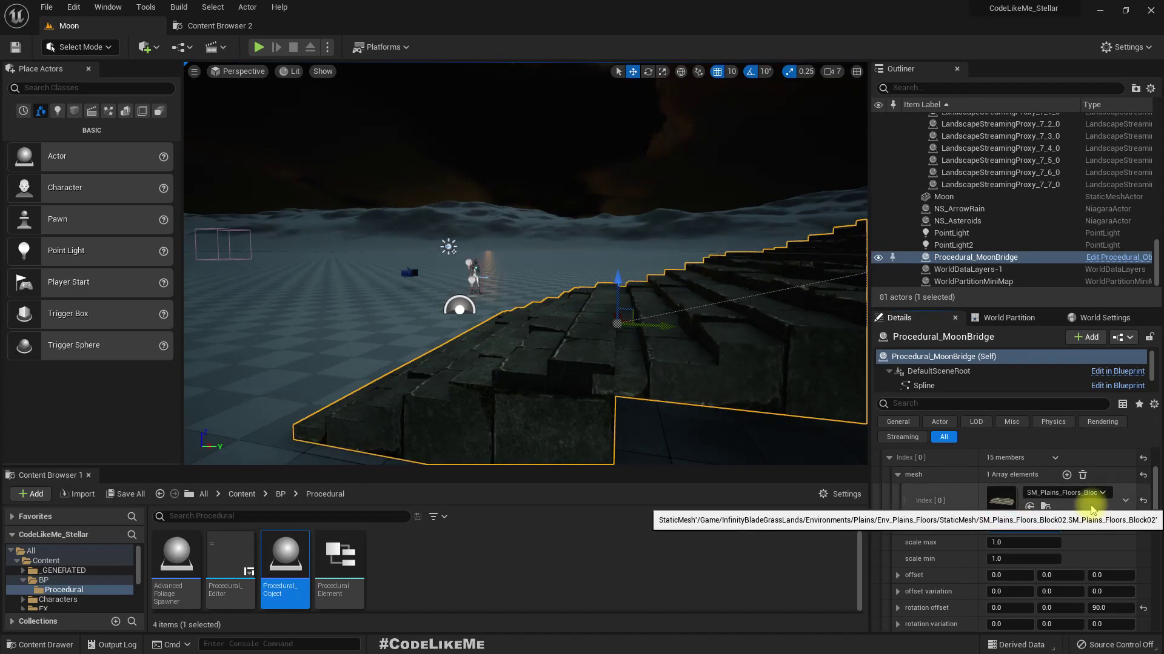
middle_drag(642, 315, 673, 332)
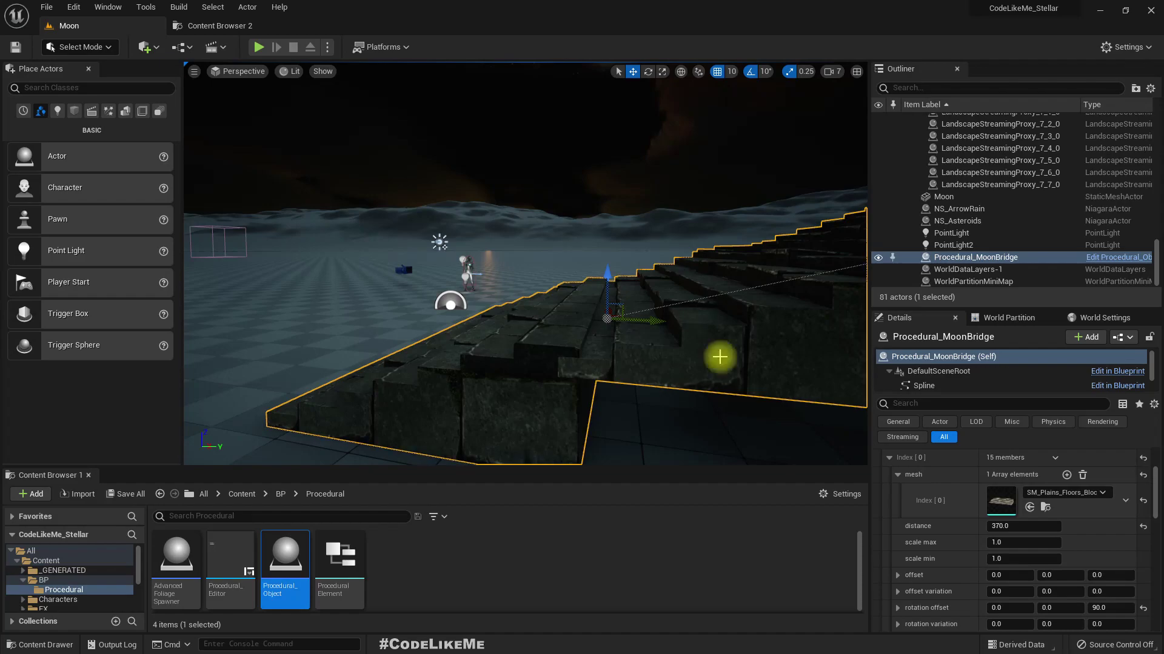
click(1018, 523)
text(350)
key(Return)
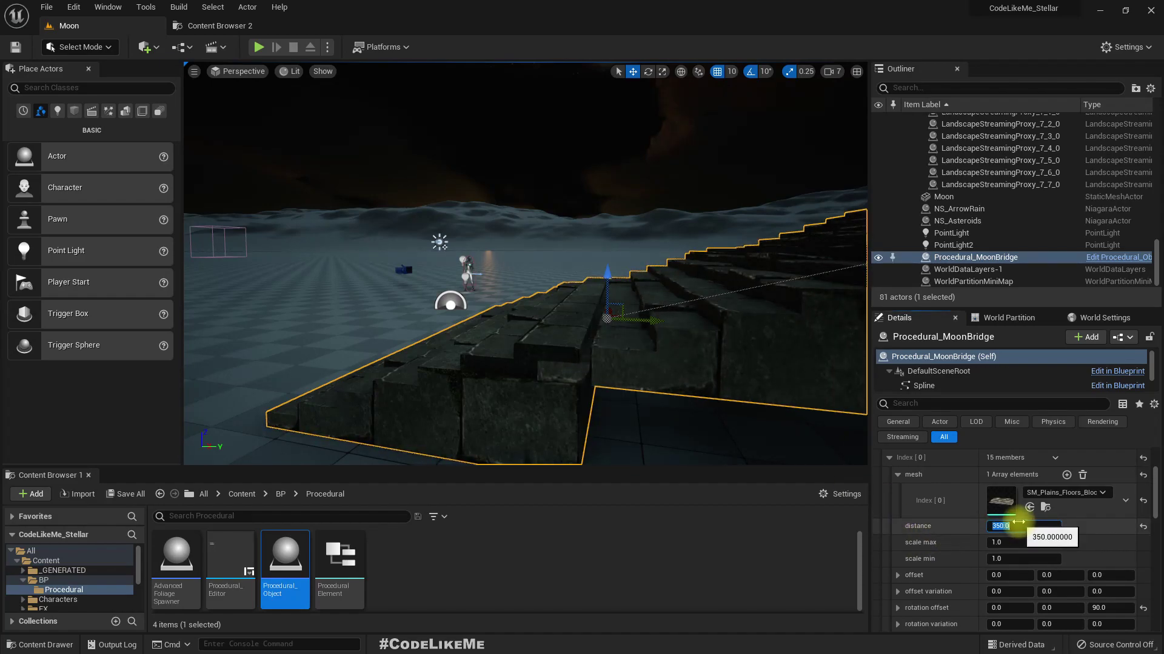
middle_drag(753, 380, 771, 419)
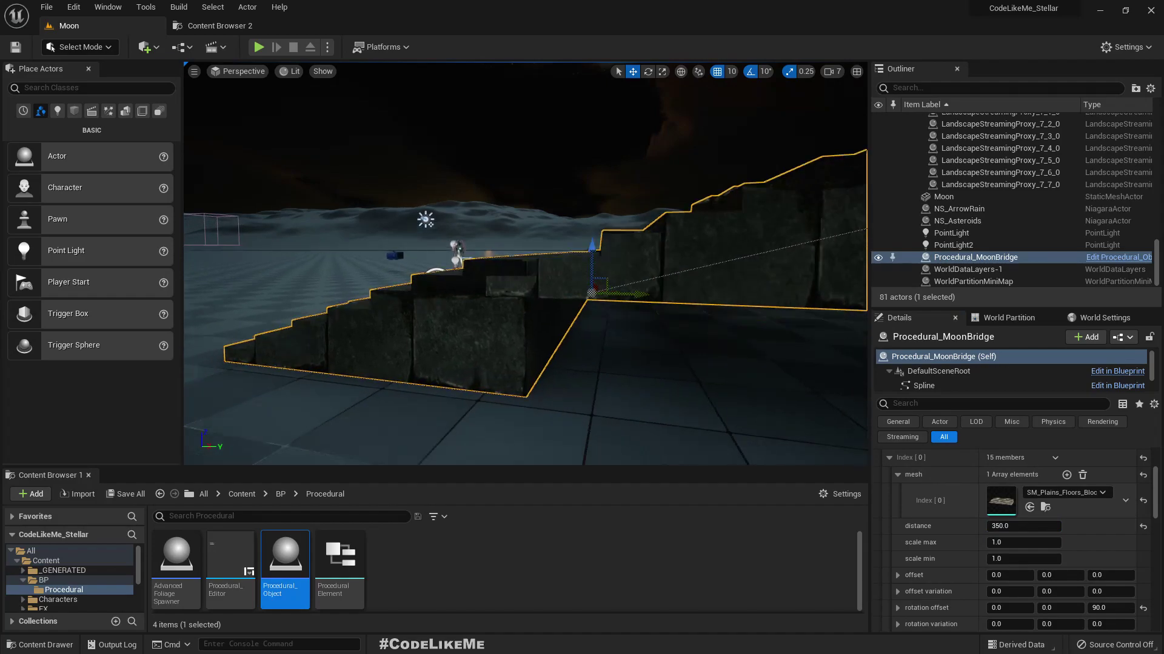
right_drag(754, 376, 753, 376)
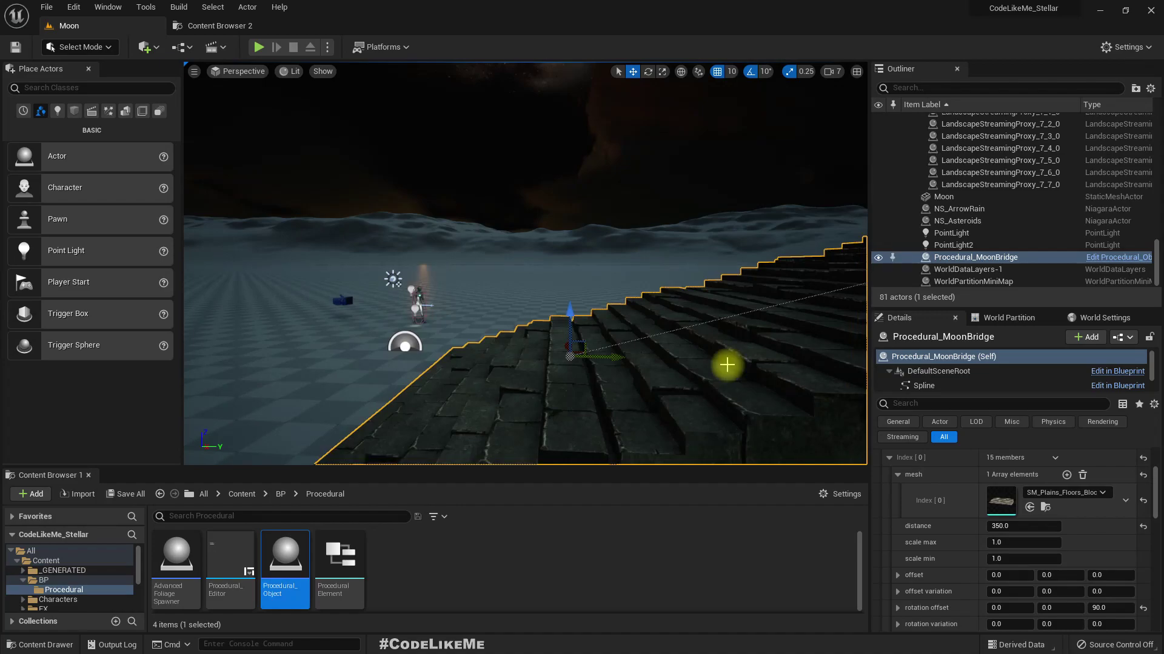
Play the level in the editor, run the character up and down the bridge steps, and end the play session
key(alt+p)
key(w)
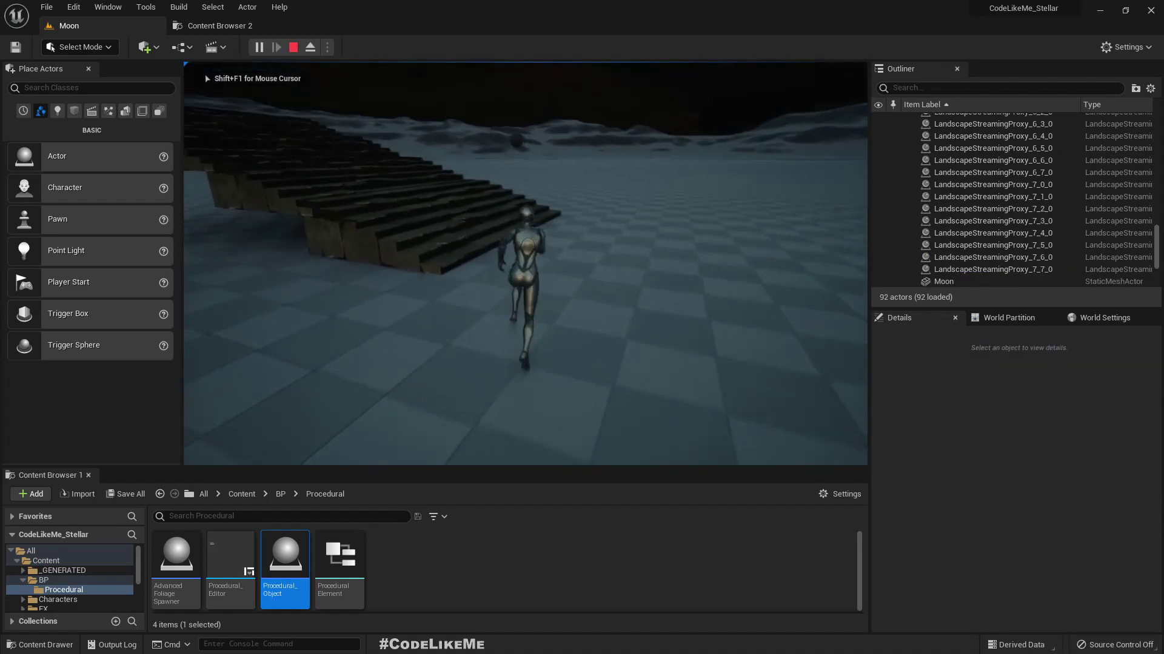
key(w)
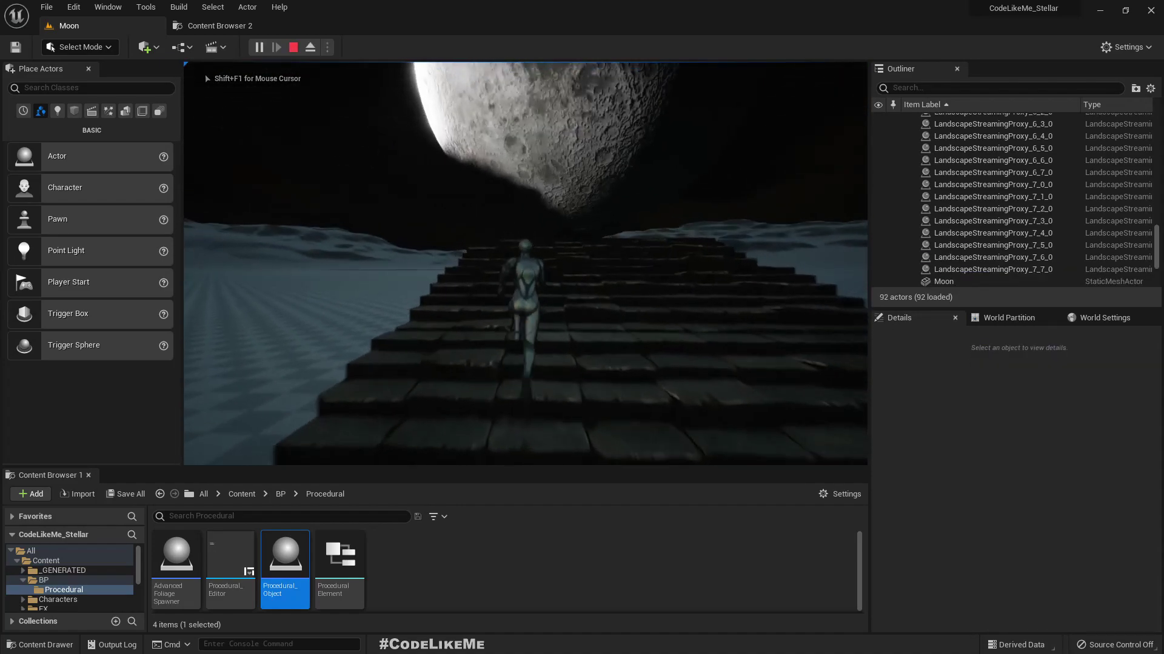
key(w)
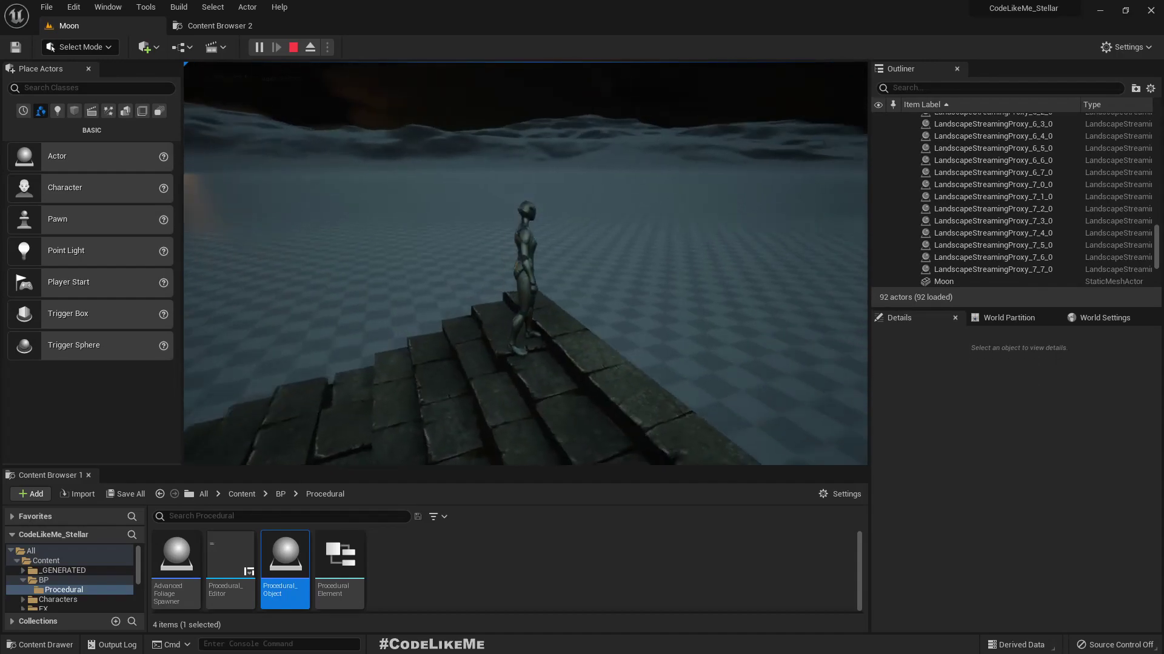
key(s)
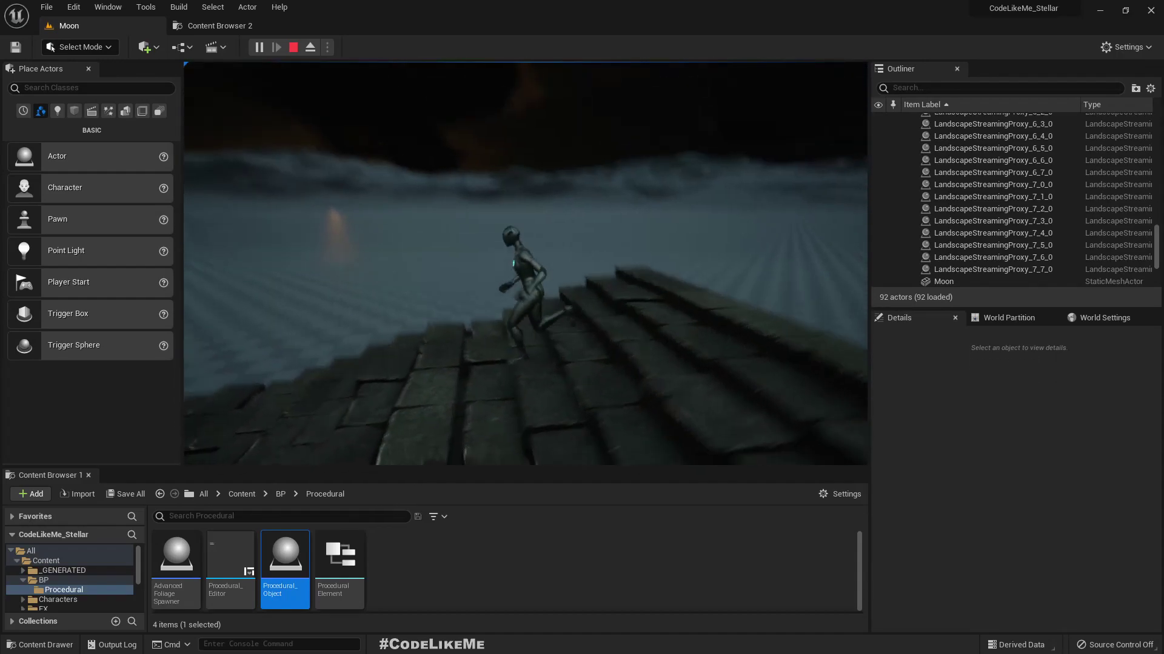
key(d)
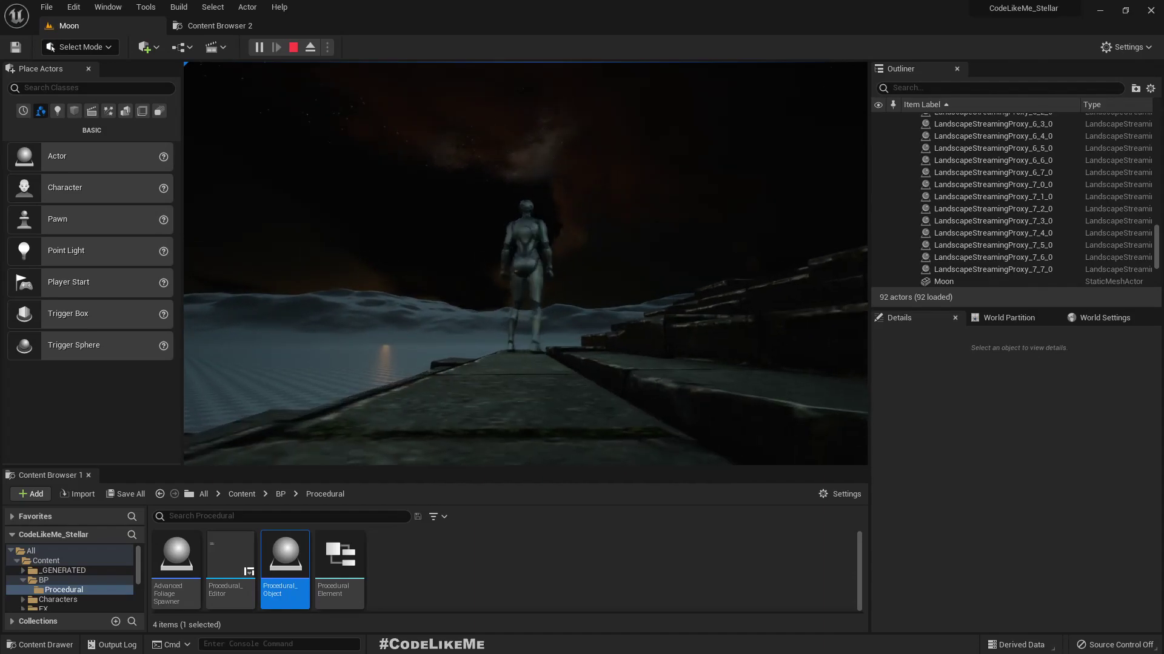
key(a)
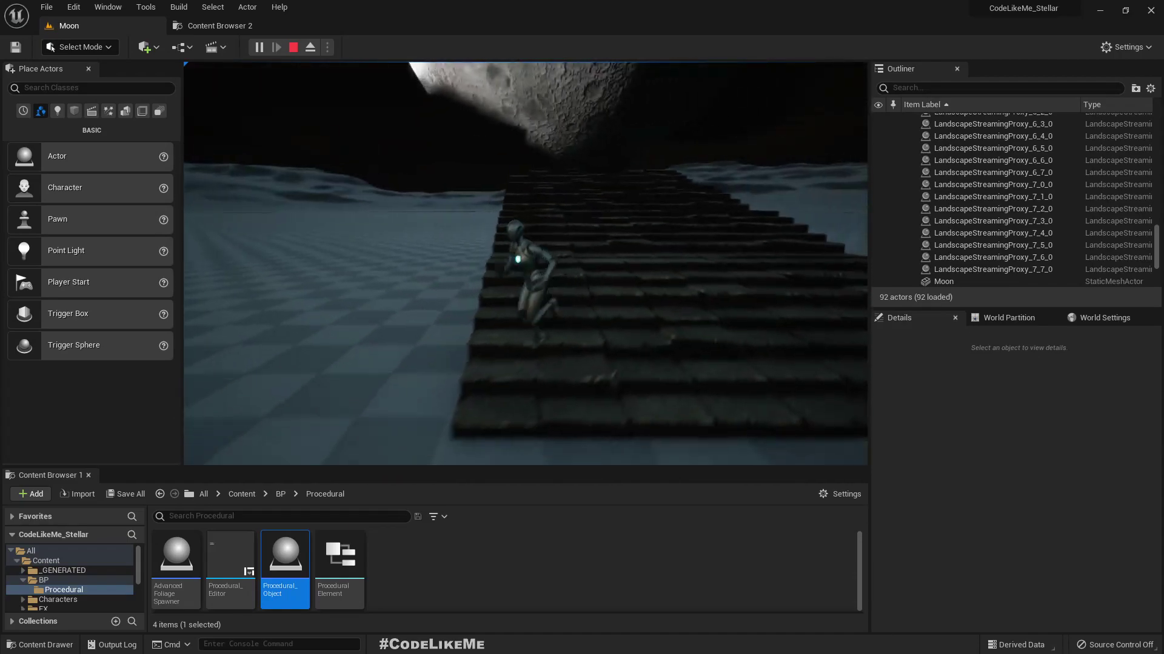
click(519, 309)
key(Escape)
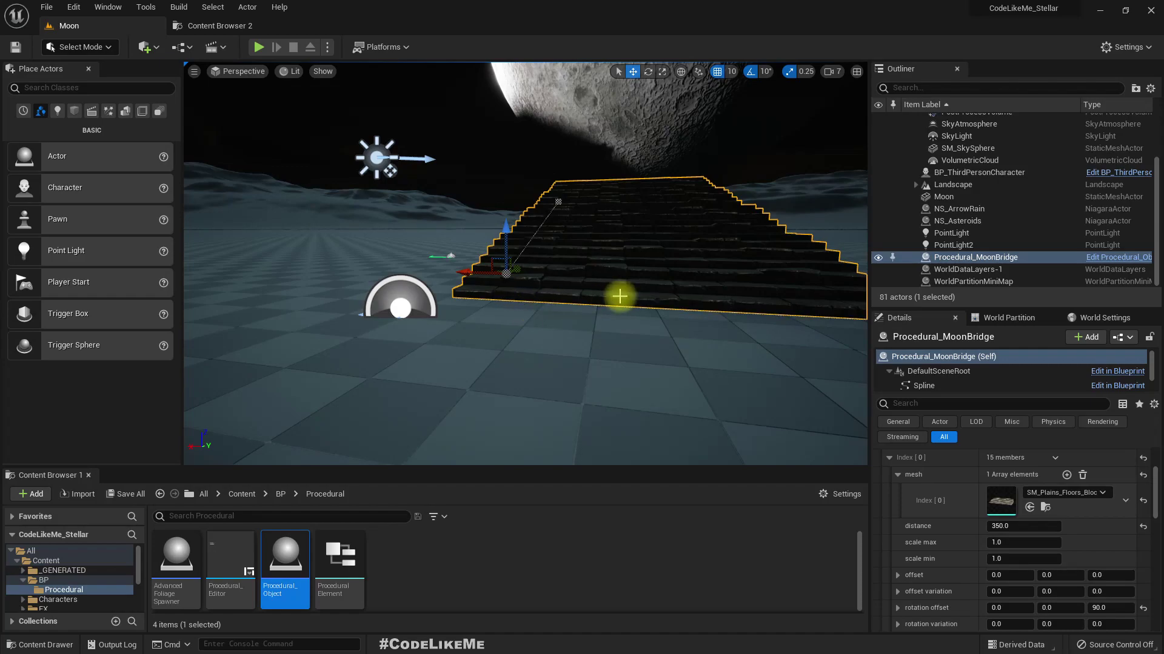
In the second content browser, search the Env_Plains_Floors StaticMesh folder for "static mesh"
right_drag(519, 309, 561, 286)
key(d)
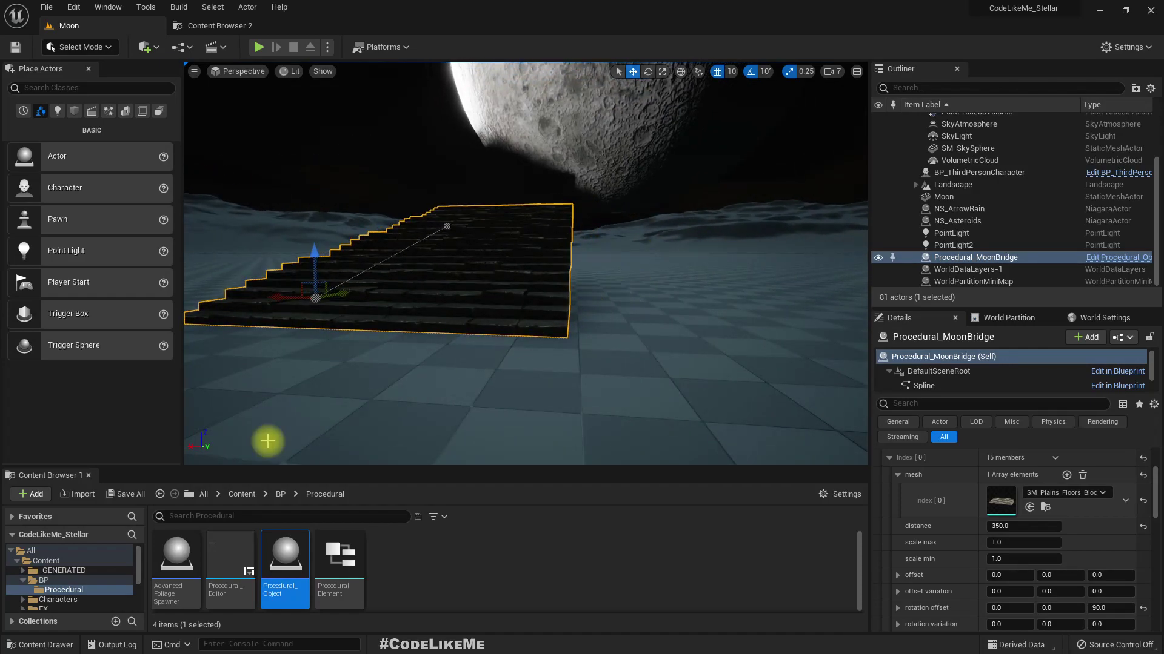
click(213, 27)
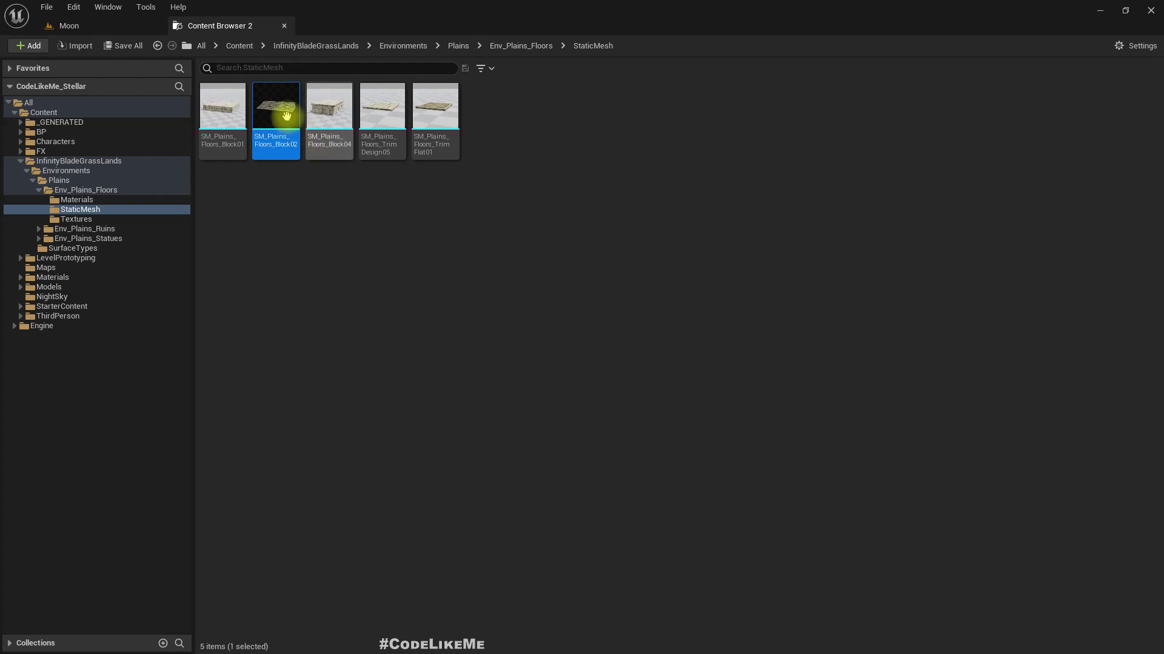
click(240, 69)
text(static mesh)
key(Return)
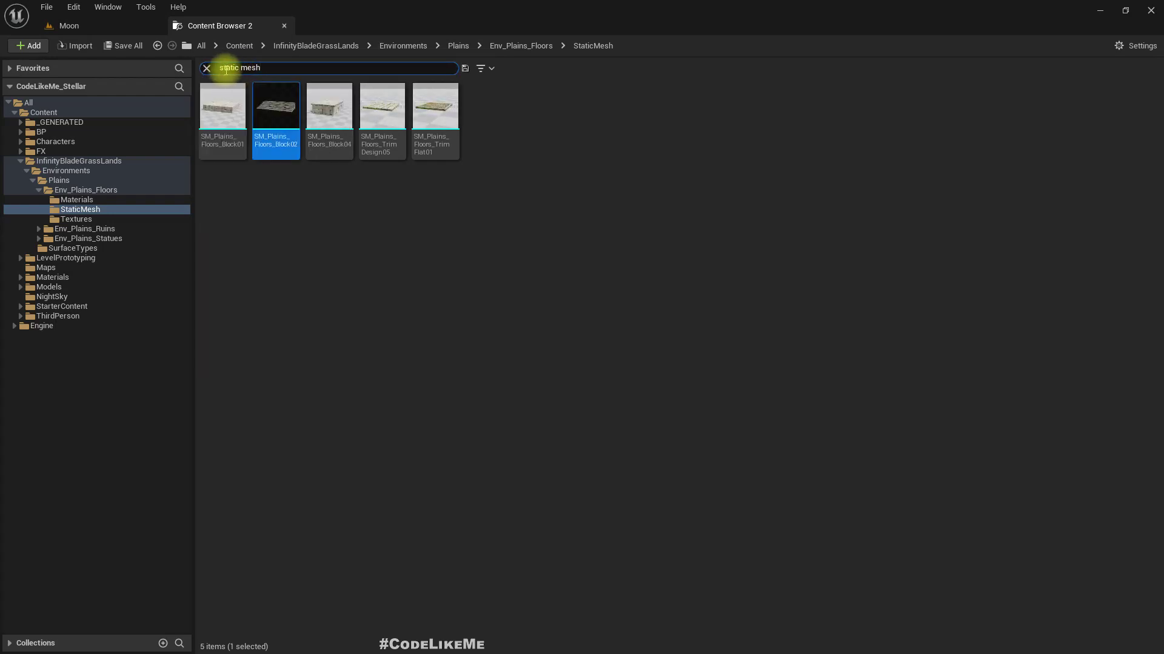
Widen the static mesh search to the Plains folder and select SM_Plains_Buttress_01
click(458, 45)
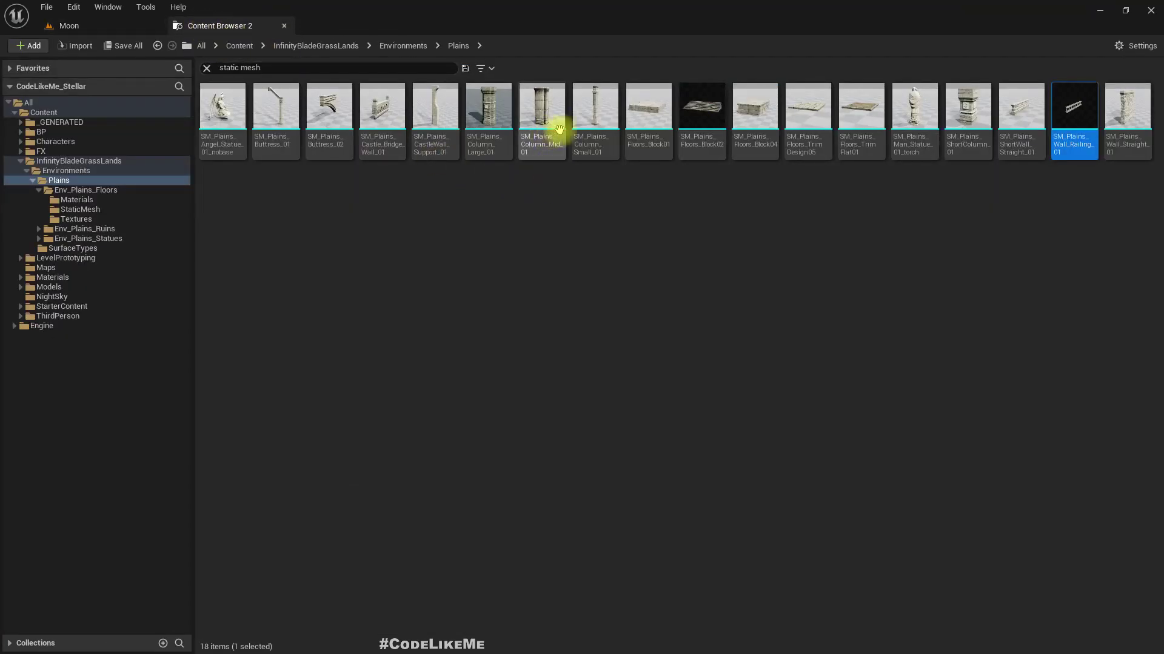
mouse_move(605, 156)
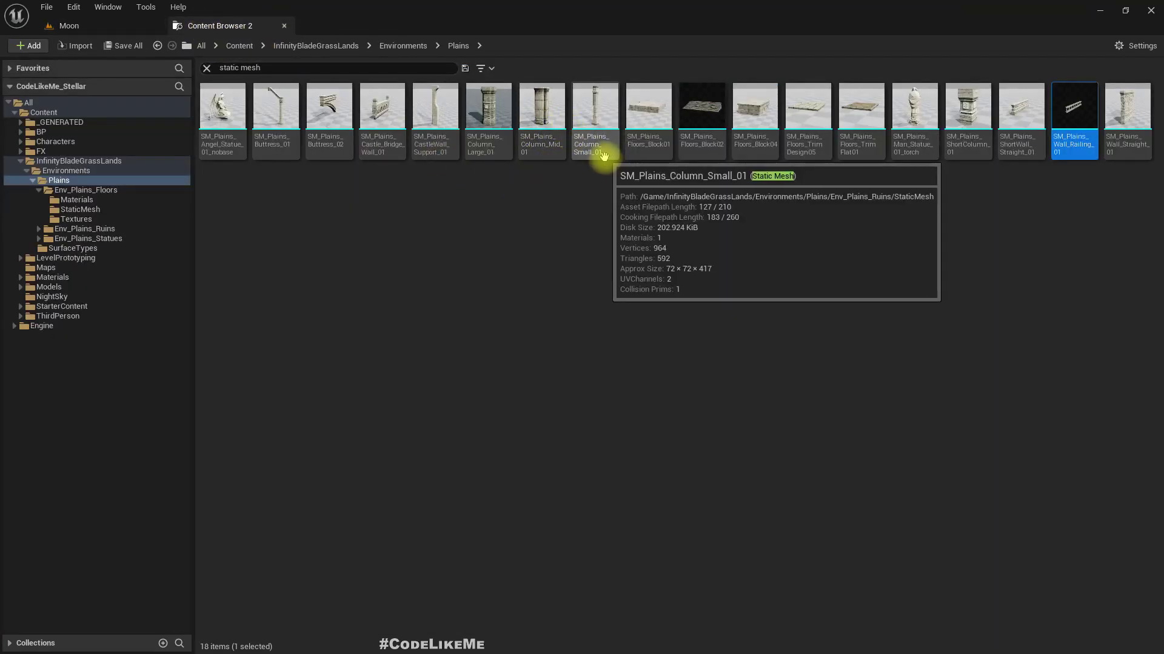
click(278, 106)
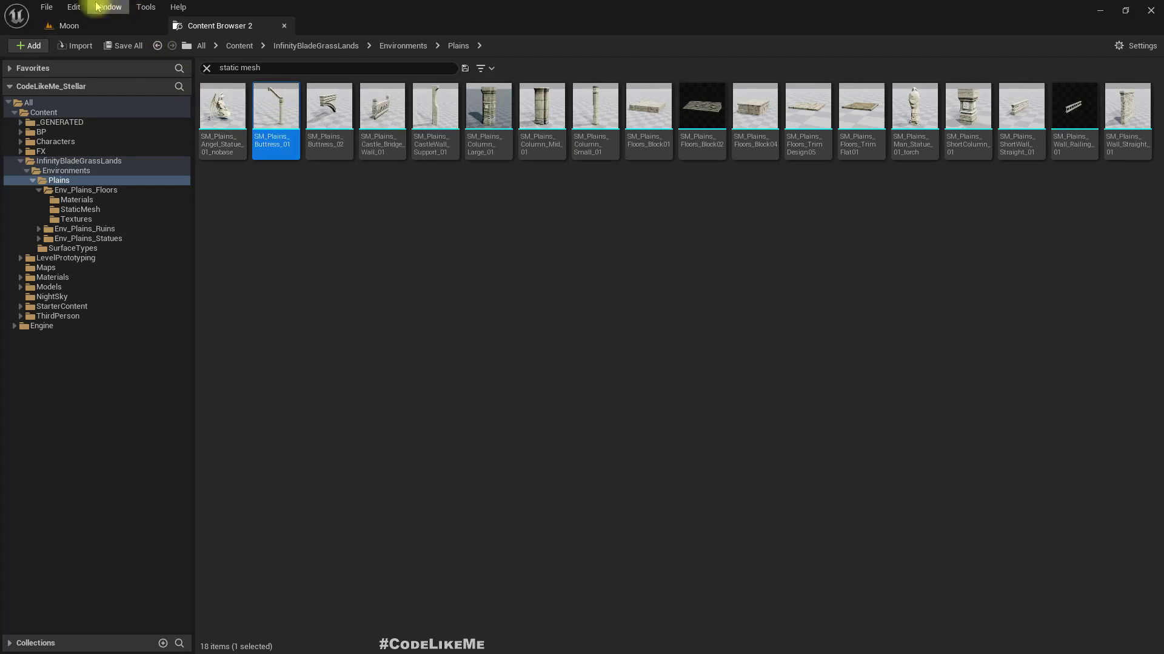
Add a second procedural element to Procedural_MoonBridge with one mesh entry and assign the selected SM_Plains_Buttress_01 to it
click(64, 26)
click(897, 475)
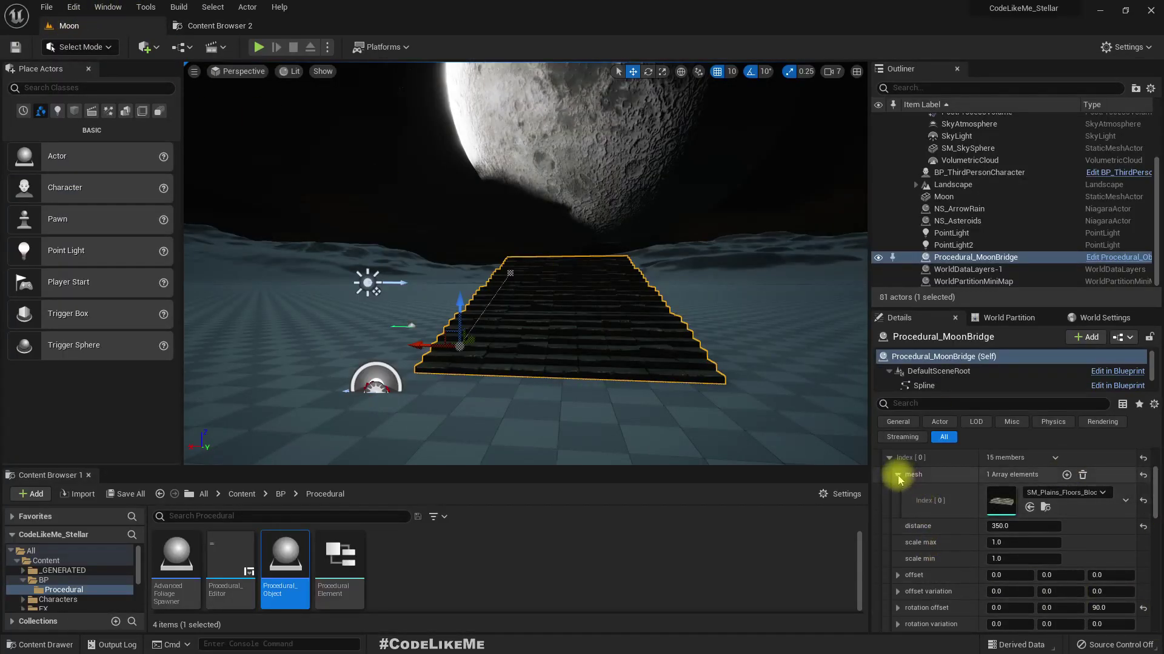
click(889, 458)
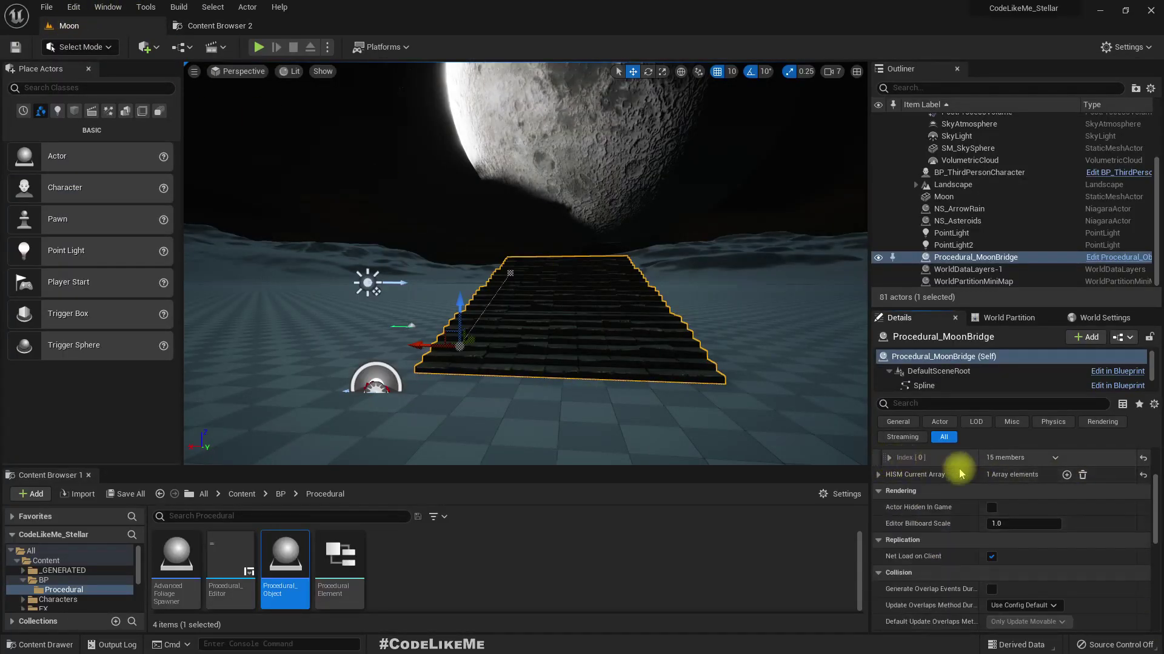
scroll(1066, 484, up, 2)
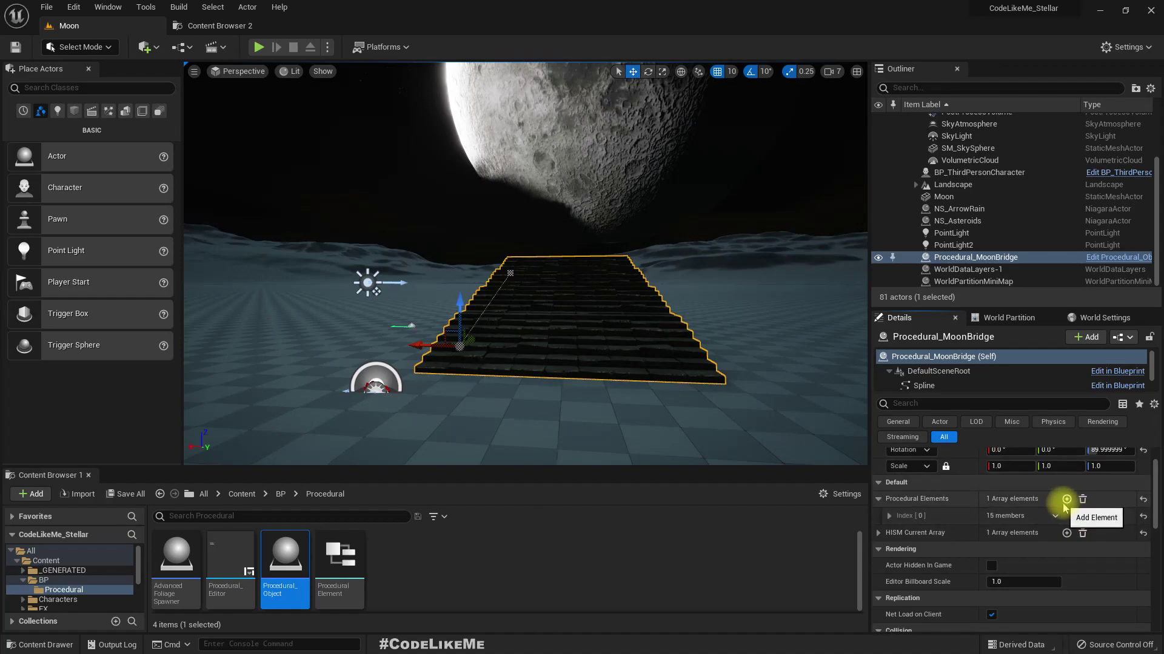
click(1065, 500)
click(890, 534)
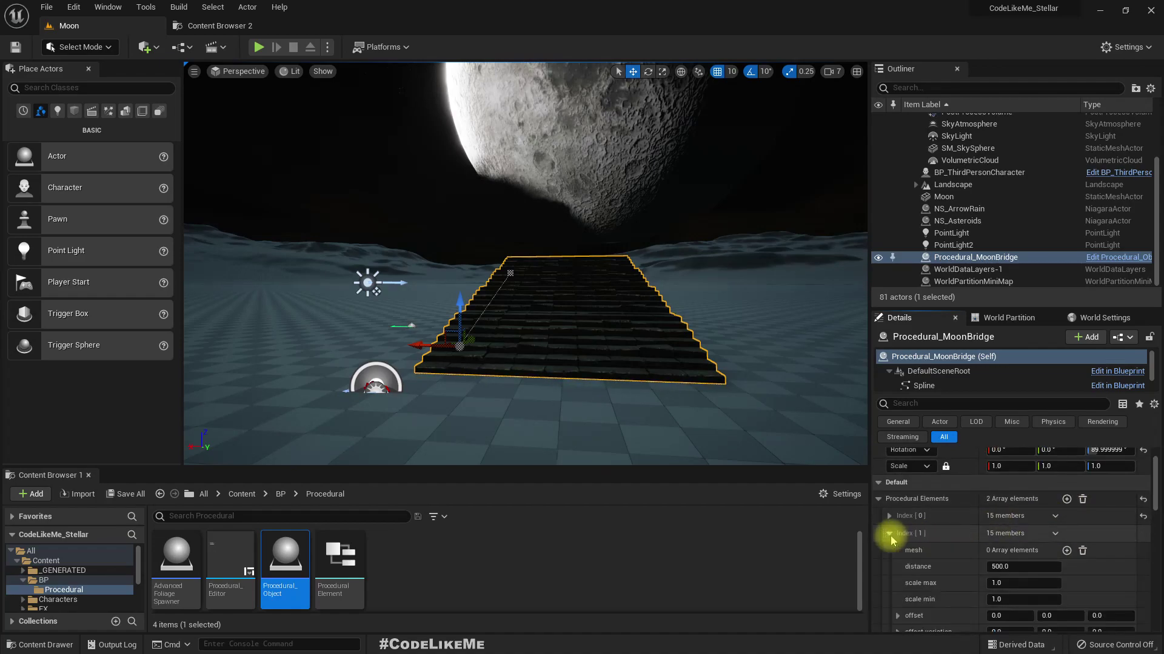
click(1066, 550)
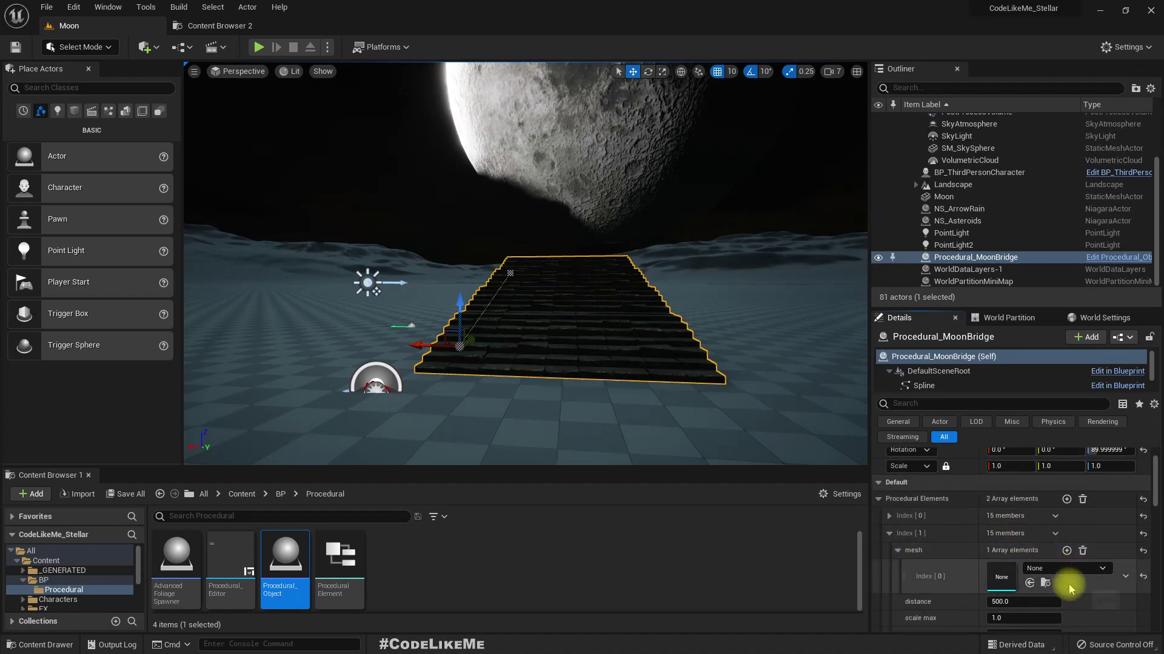
click(1030, 584)
Enable keep vertical for the buttress element so its posts stand upright along the sloped bridge
mouse_move(517, 289)
middle_down()
mouse_move(600, 300)
mouse_move(481, 316)
mouse_move(561, 317)
mouse_move(519, 286)
middle_up()
right_drag(519, 285, 374, 288)
scroll(1059, 573, down, 2)
scroll(1048, 569, down, 4)
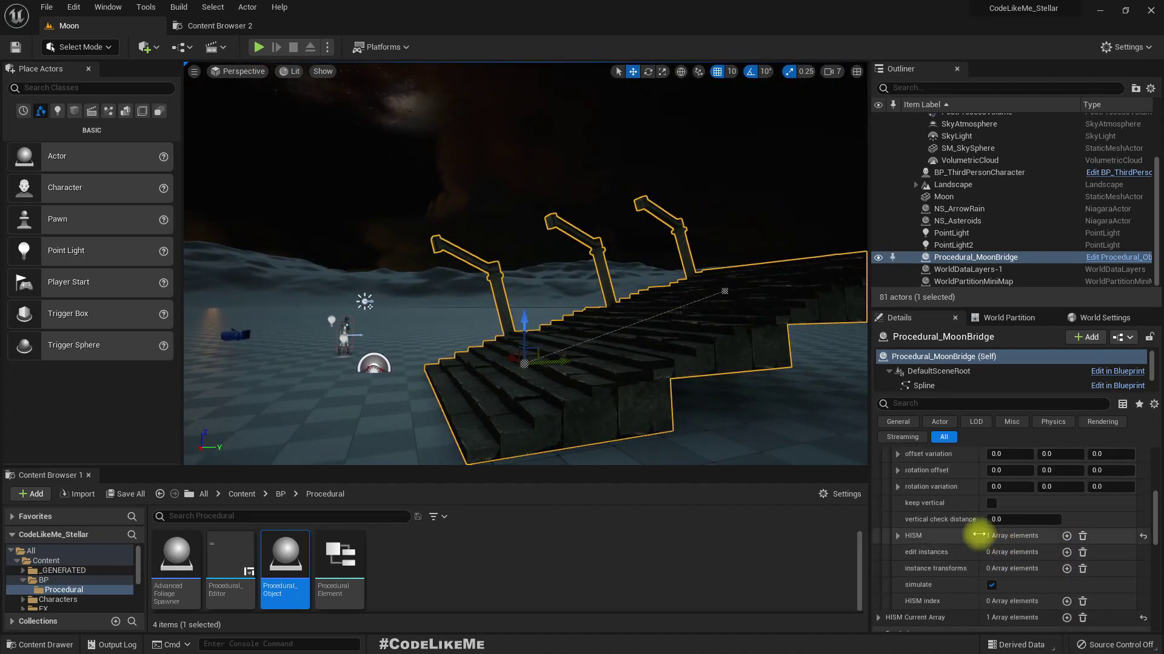
click(993, 504)
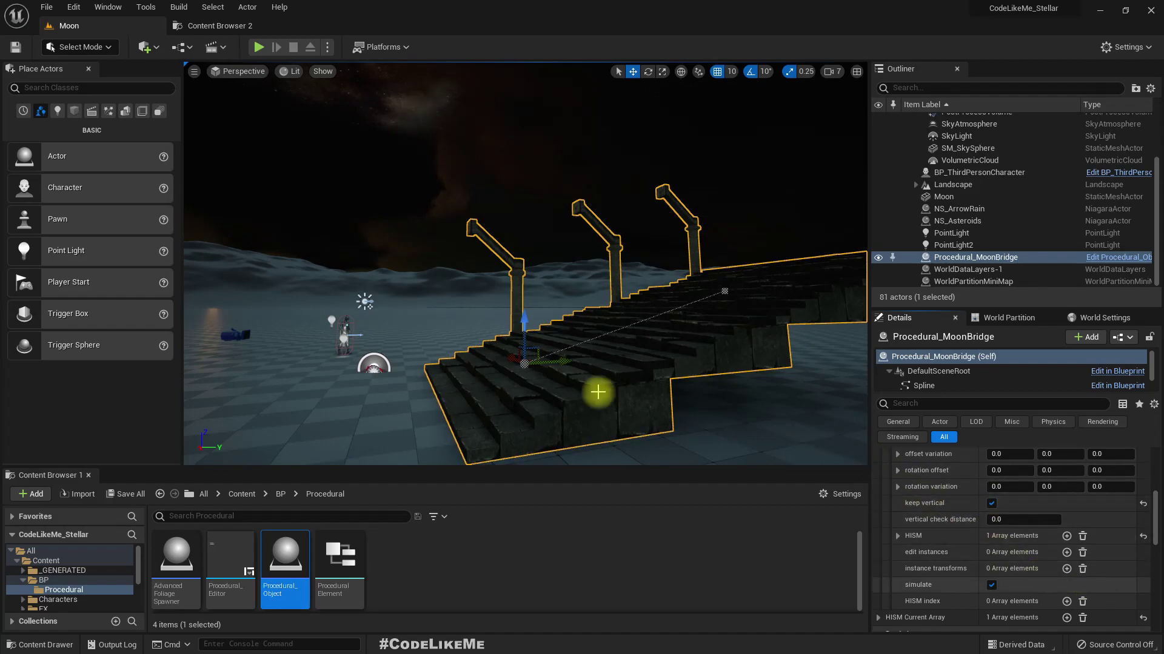
Set the buttress element's Z rotation offset to 90 and finally -90, checking how the arms point relative to the bridge
right_drag(532, 369, 612, 369)
key(a)
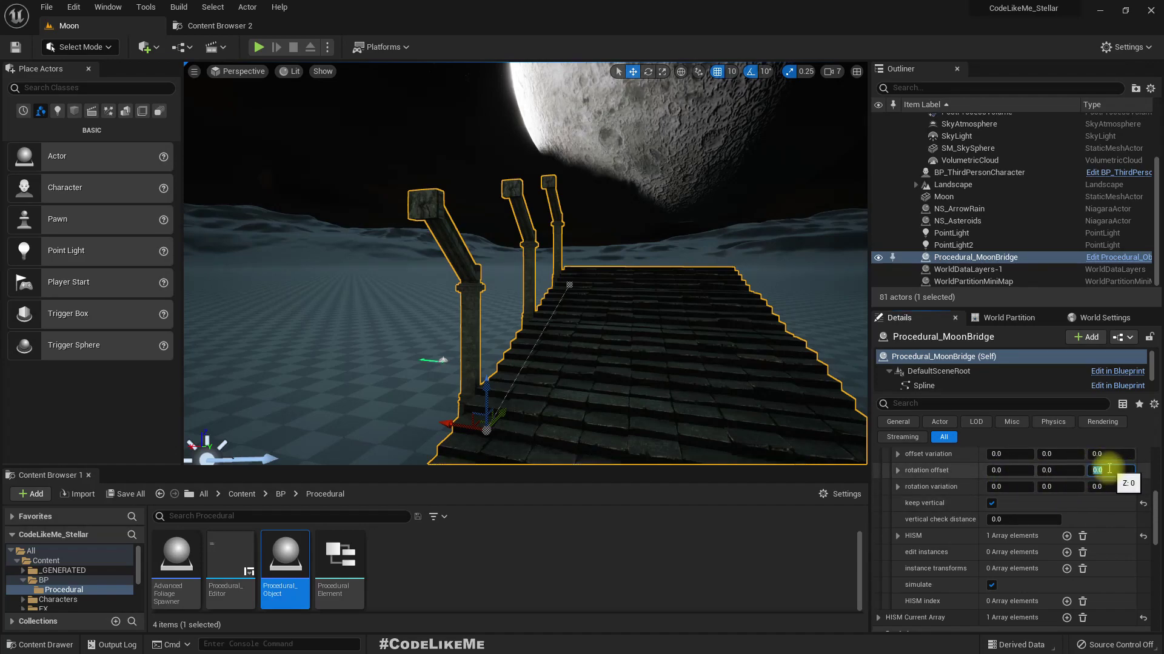
text(0)
key(Return)
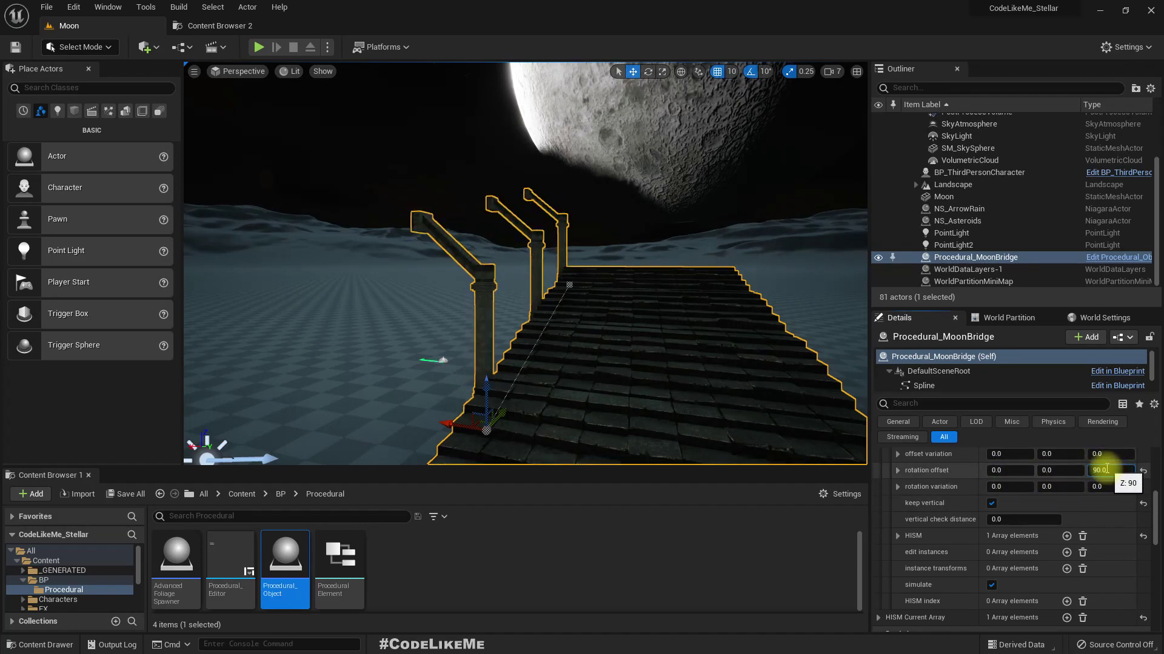
key(Home)
text(-)
key(Return)
middle_drag(654, 291, 597, 382)
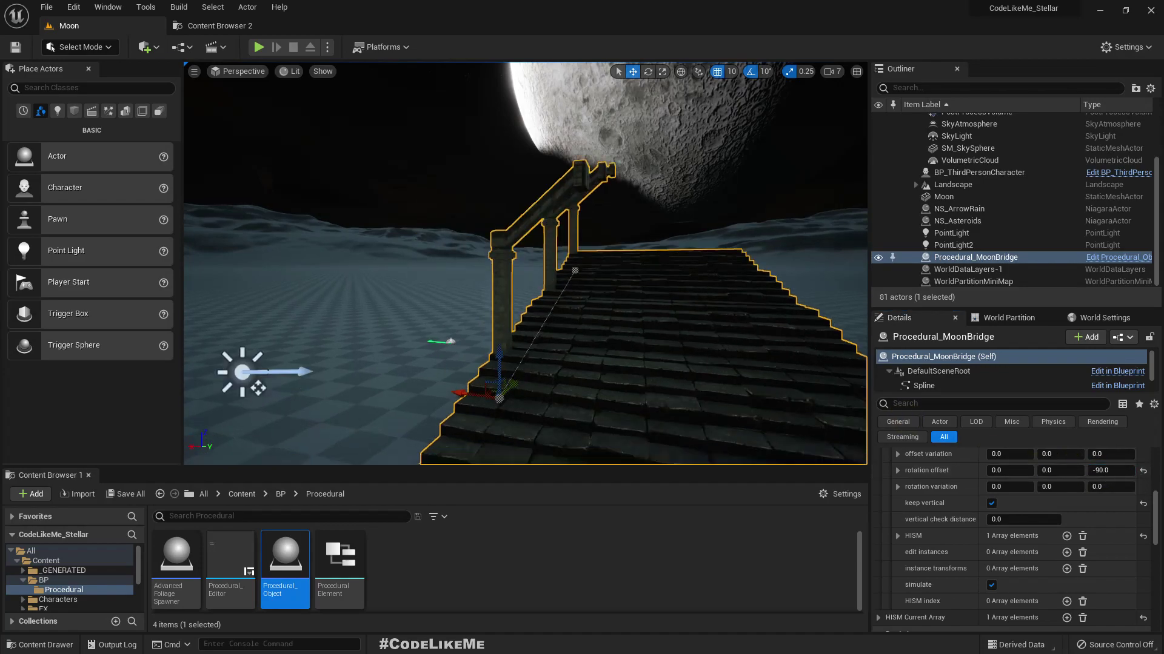
key(d)
right_drag(597, 382, 613, 364)
key(a)
middle_drag(623, 309, 697, 304)
drag(625, 294, 715, 303)
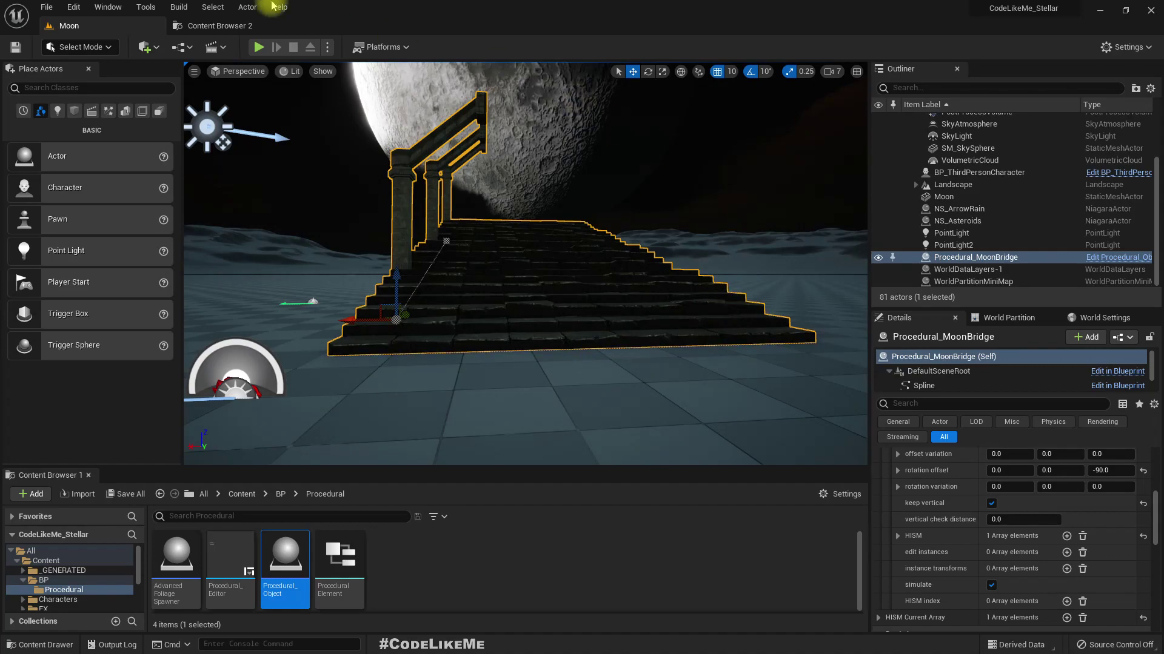
Add a third procedural element to the moon bridge and assign it the SM_Plains_Column_Small_01 mesh from the Plains folder
click(215, 26)
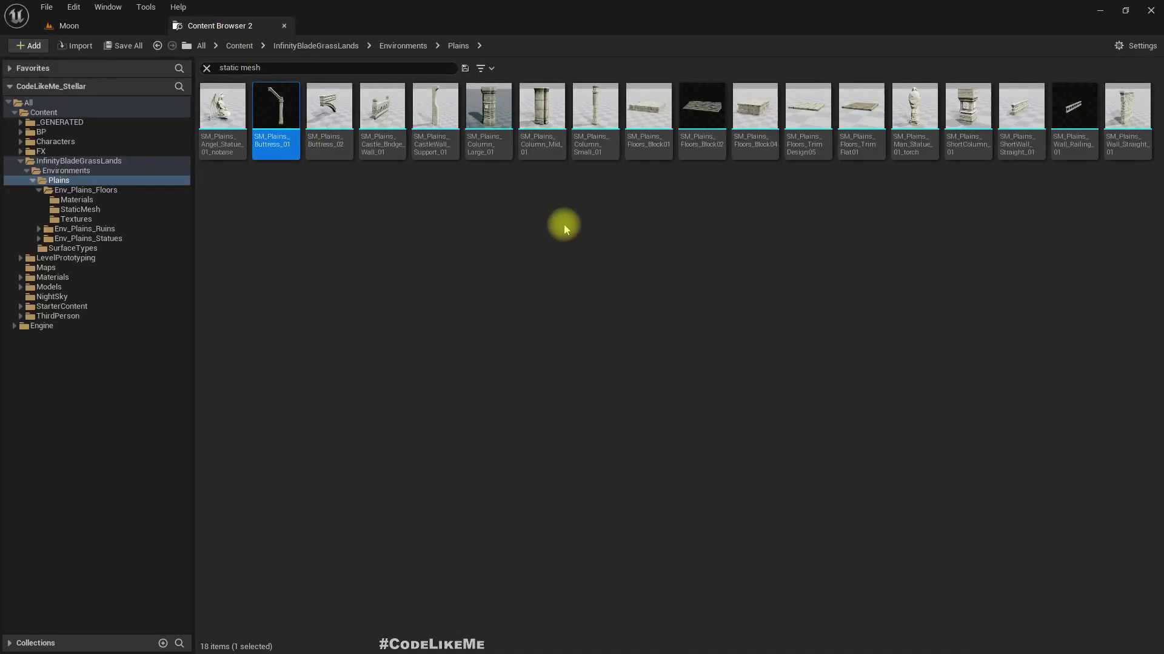
click(599, 114)
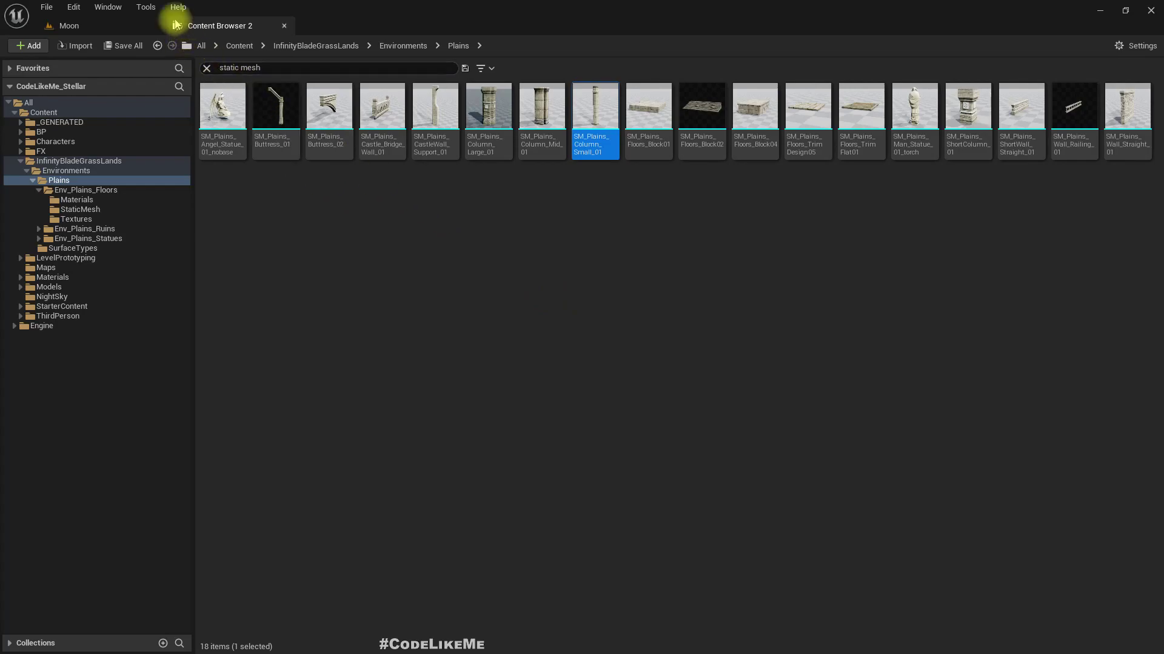
click(104, 22)
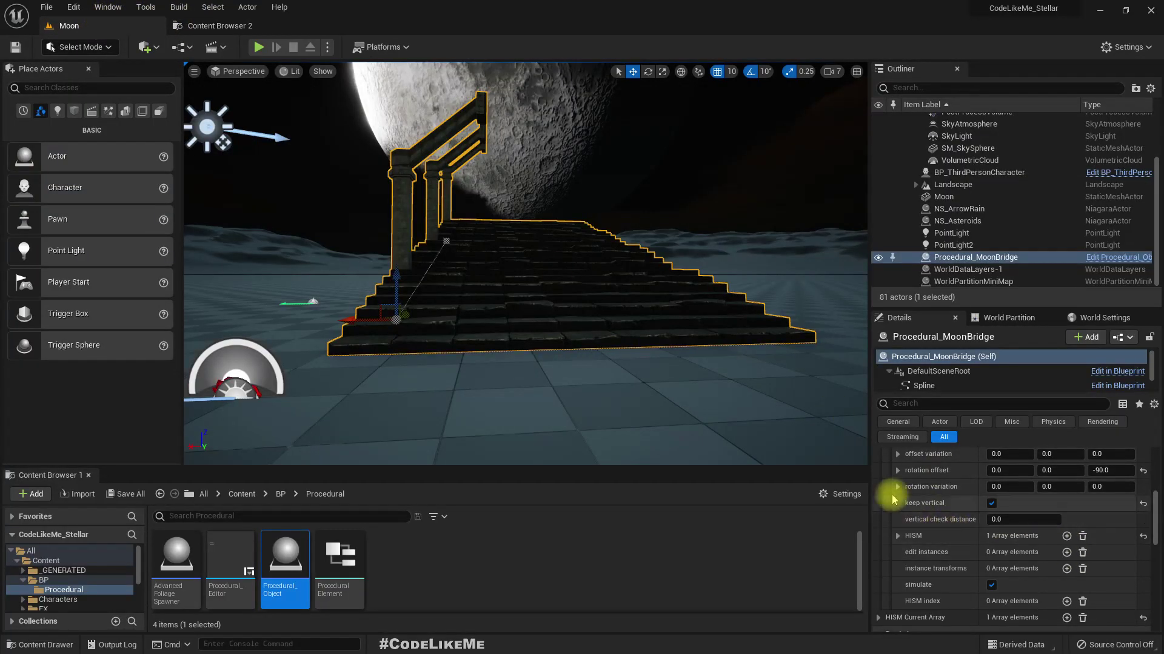
scroll(920, 495, up, 9)
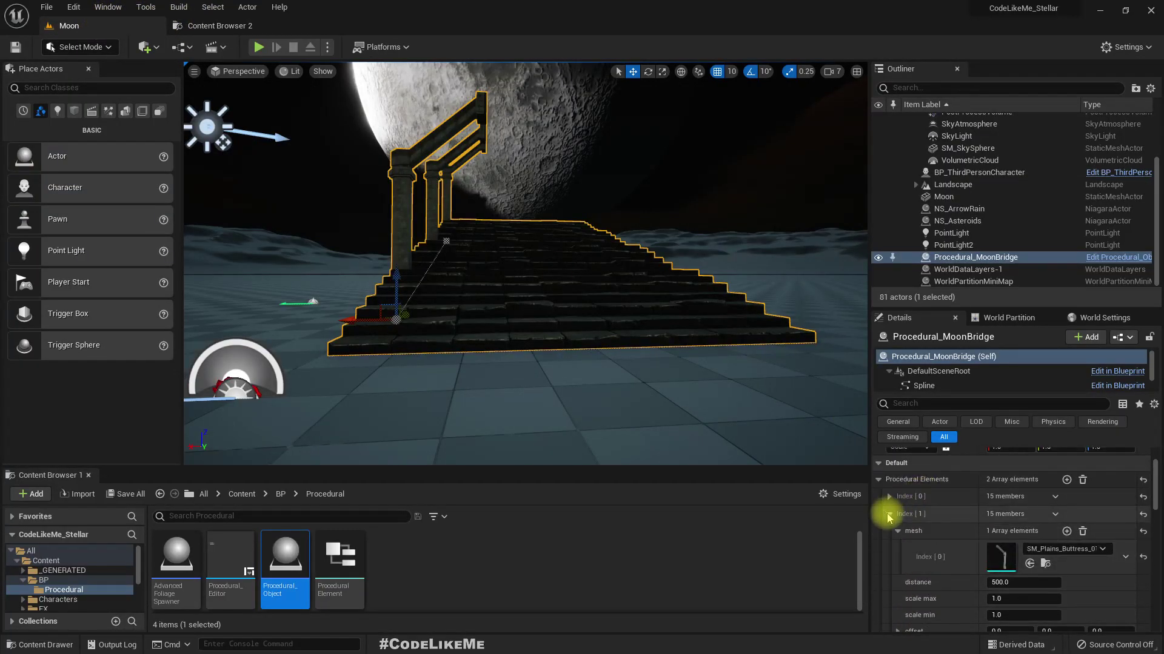
click(889, 514)
click(1066, 479)
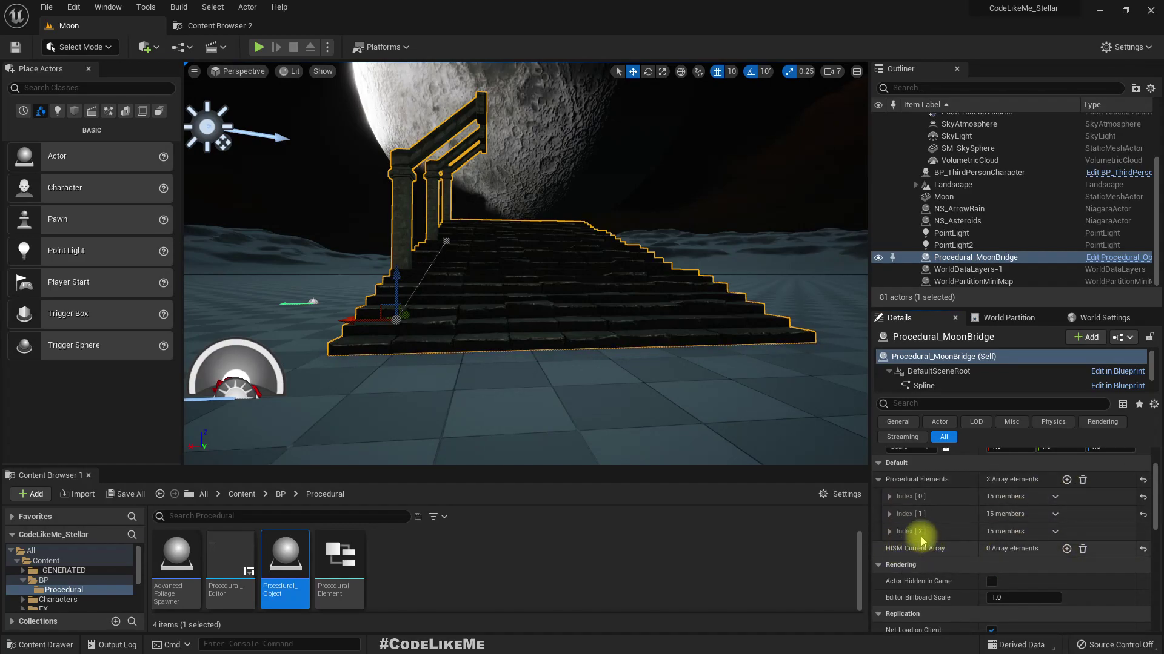
click(889, 532)
click(1066, 548)
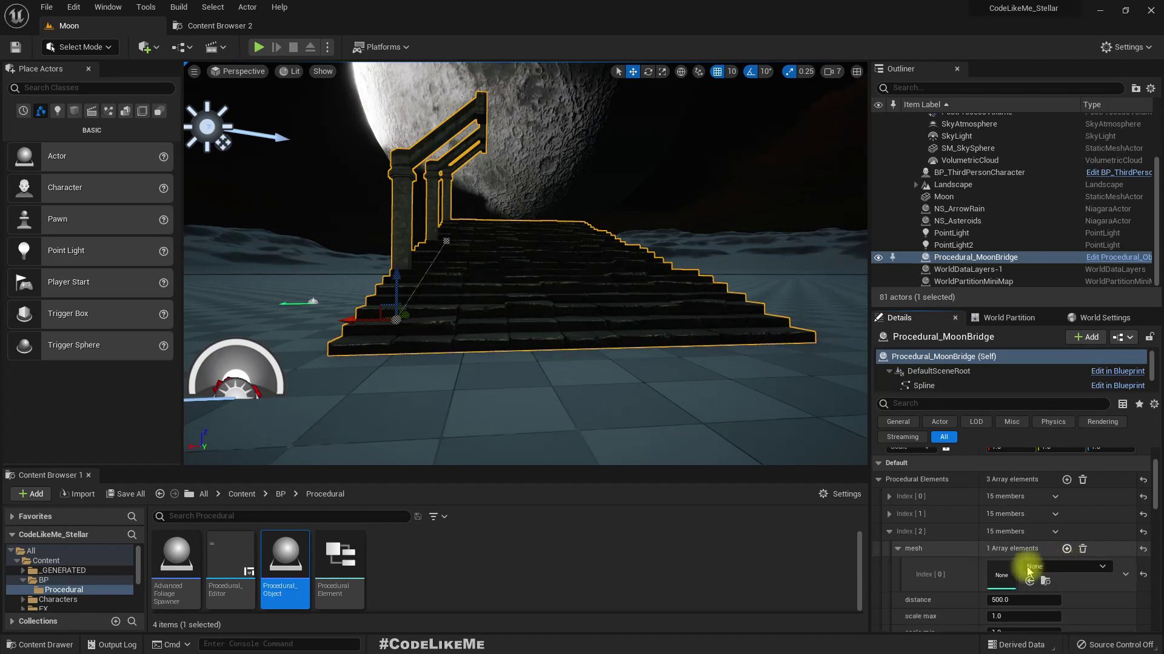
click(1030, 582)
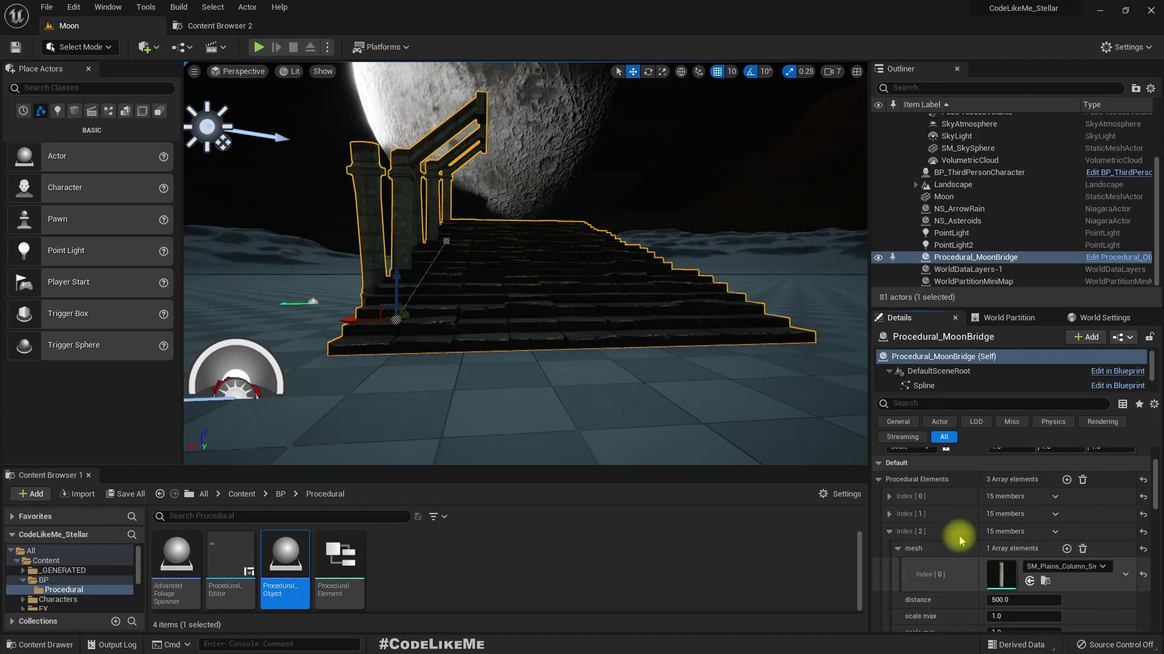
Enable keep vertical for the small column element
right_drag(606, 326, 633, 361)
scroll(1022, 541, down, 5)
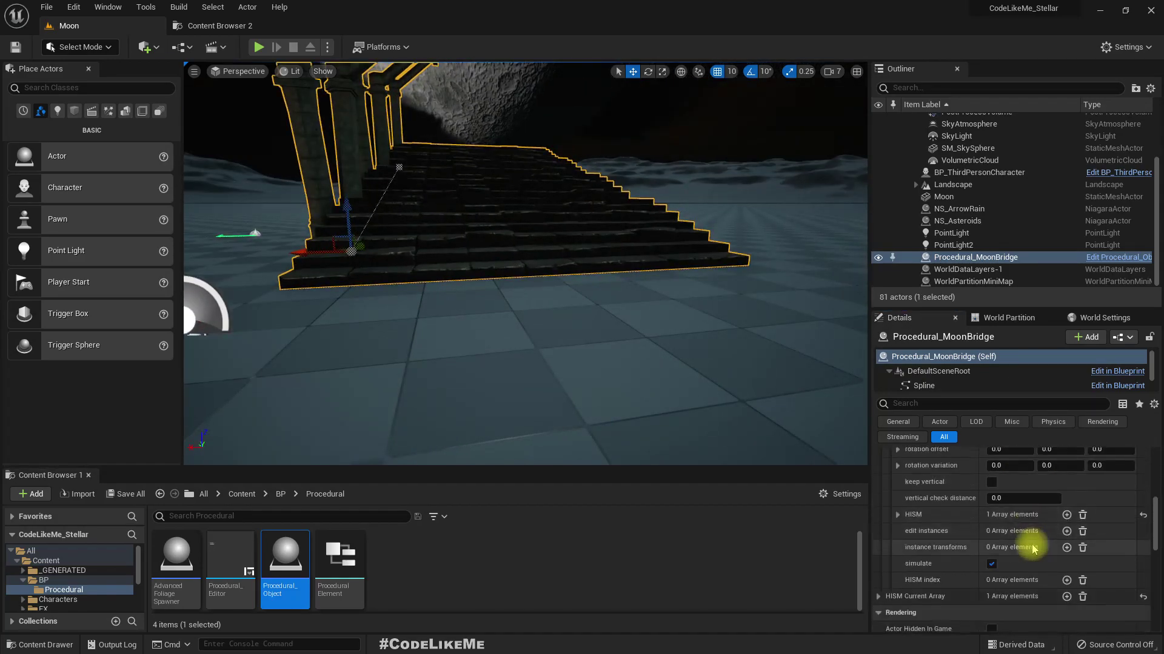
scroll(1004, 567, down, 1)
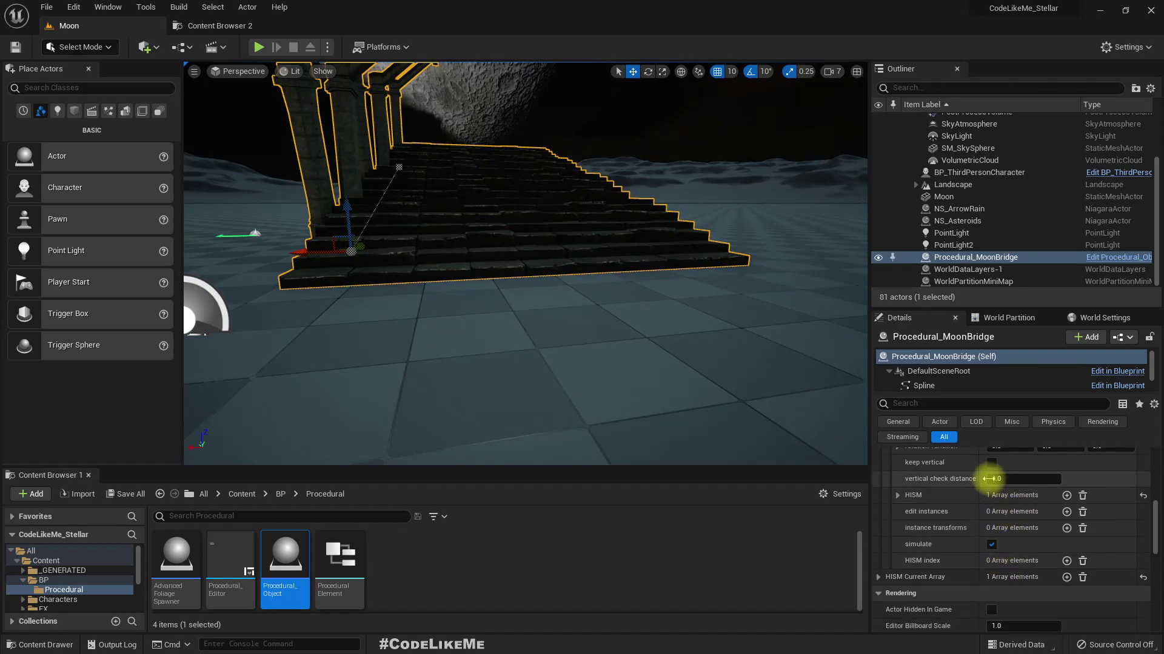
click(992, 464)
Examine how the small columns sit against the buttress posts and the bridge edge from several viewpoints
right_drag(442, 258, 414, 234)
scroll(958, 531, up, 3)
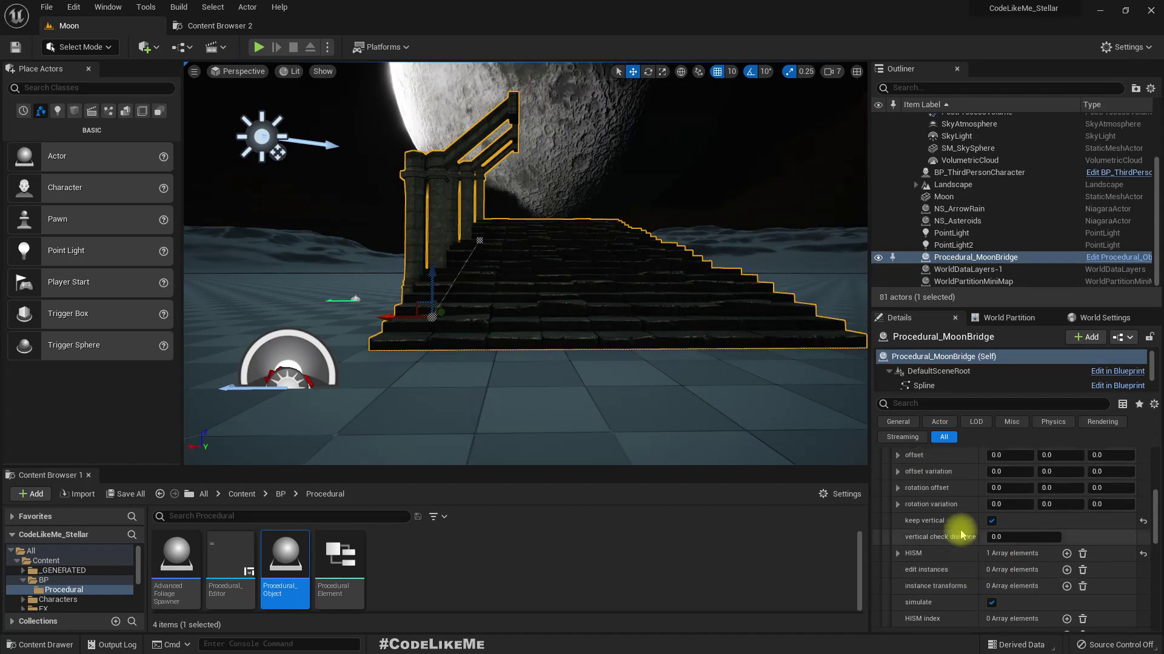
right_drag(673, 327, 643, 318)
right_drag(525, 264, 525, 286)
key(e)
key(q)
key(a)
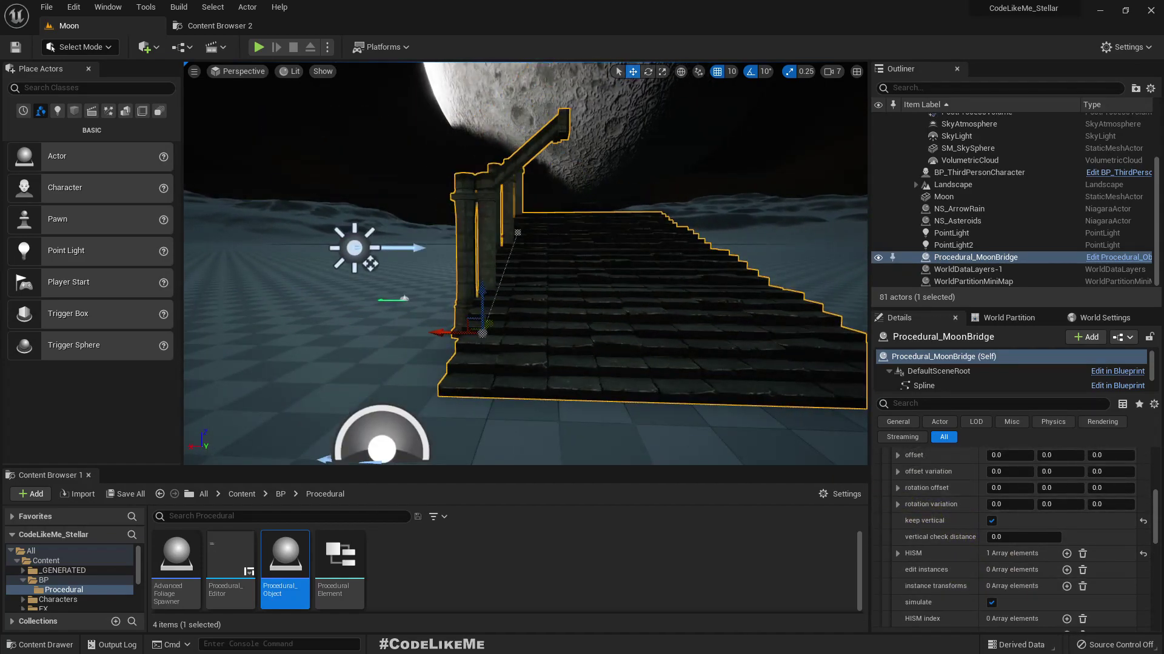
mouse_move(557, 298)
middle_down()
mouse_move(521, 309)
mouse_move(556, 297)
middle_up()
scroll(556, 296, up, 5)
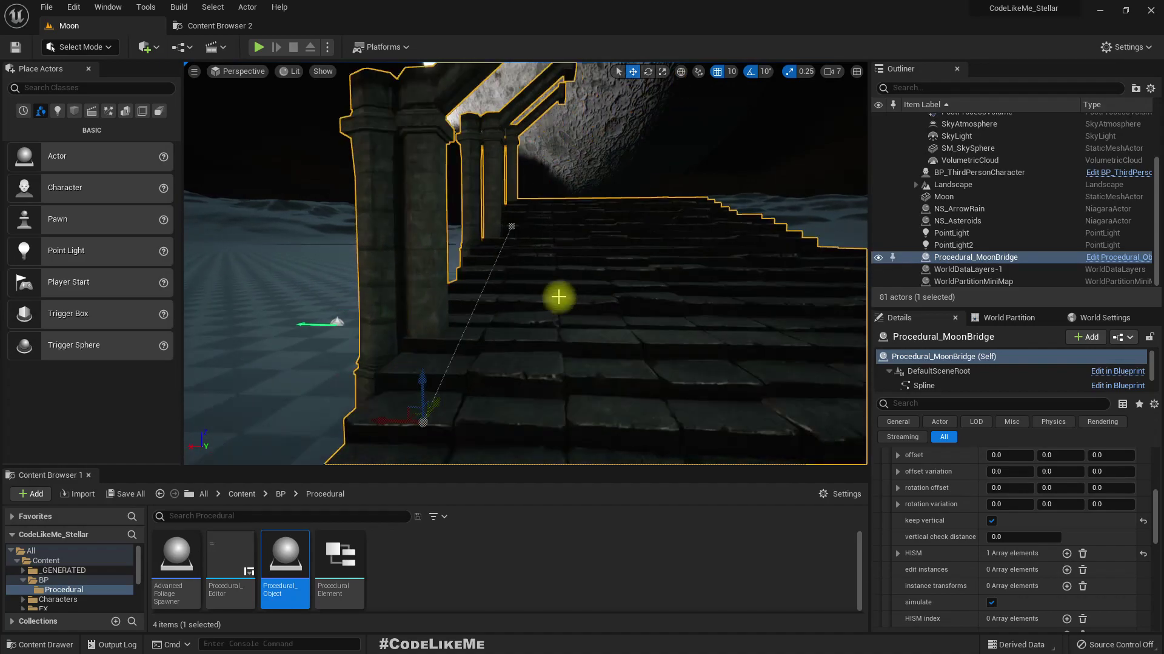
right_drag(561, 299, 539, 299)
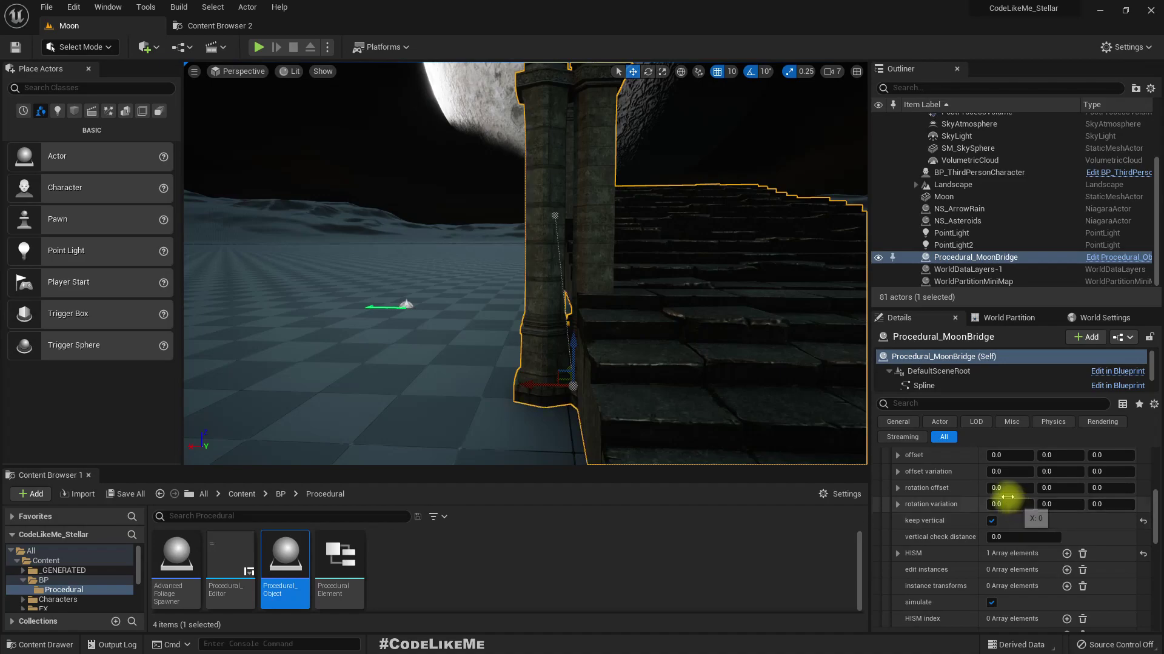
middle_drag(591, 297, 537, 304)
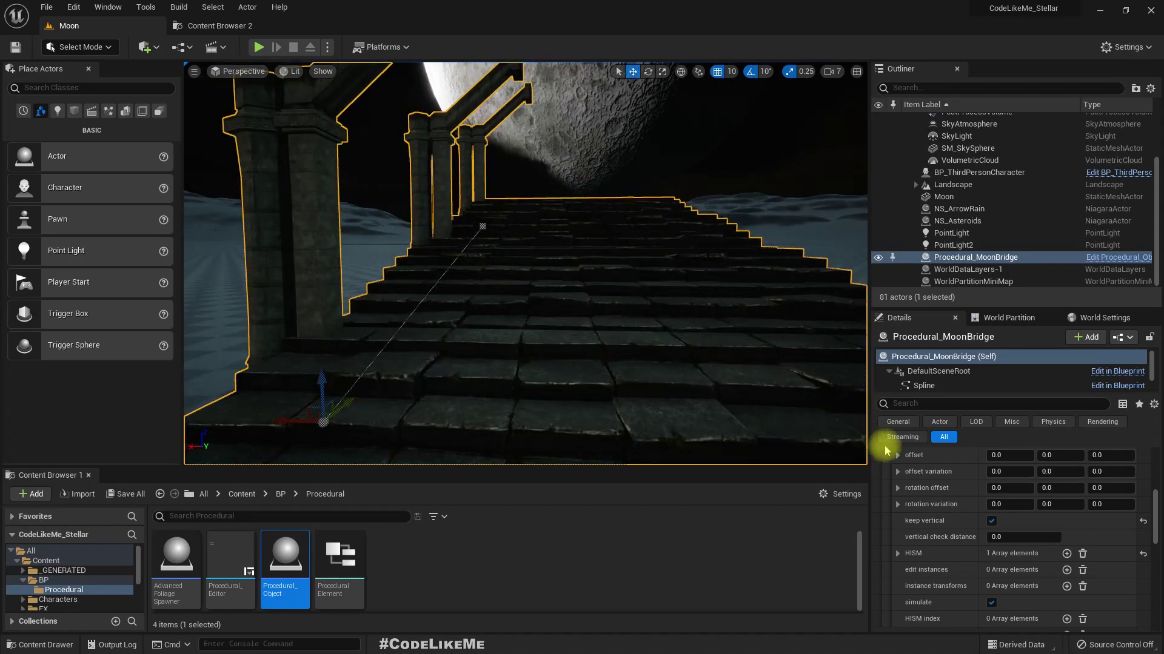
Try an X offset of 20 on the small column element, reset X to 0 and try a Y offset of 20
scroll(1015, 509, up, 3)
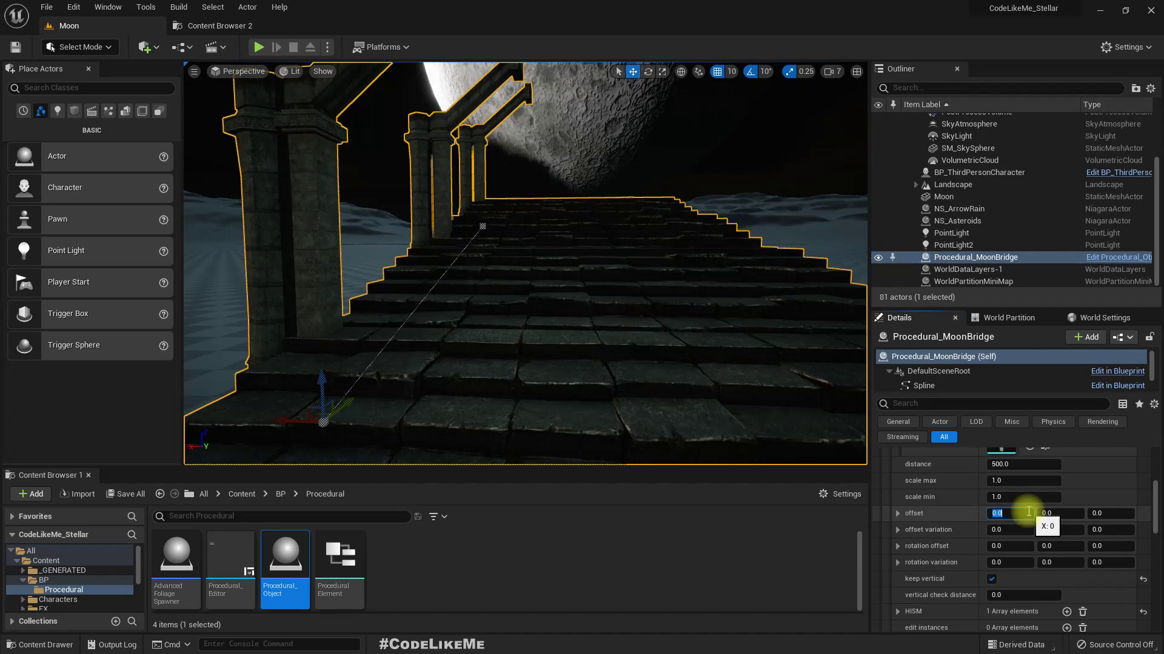
key(Return)
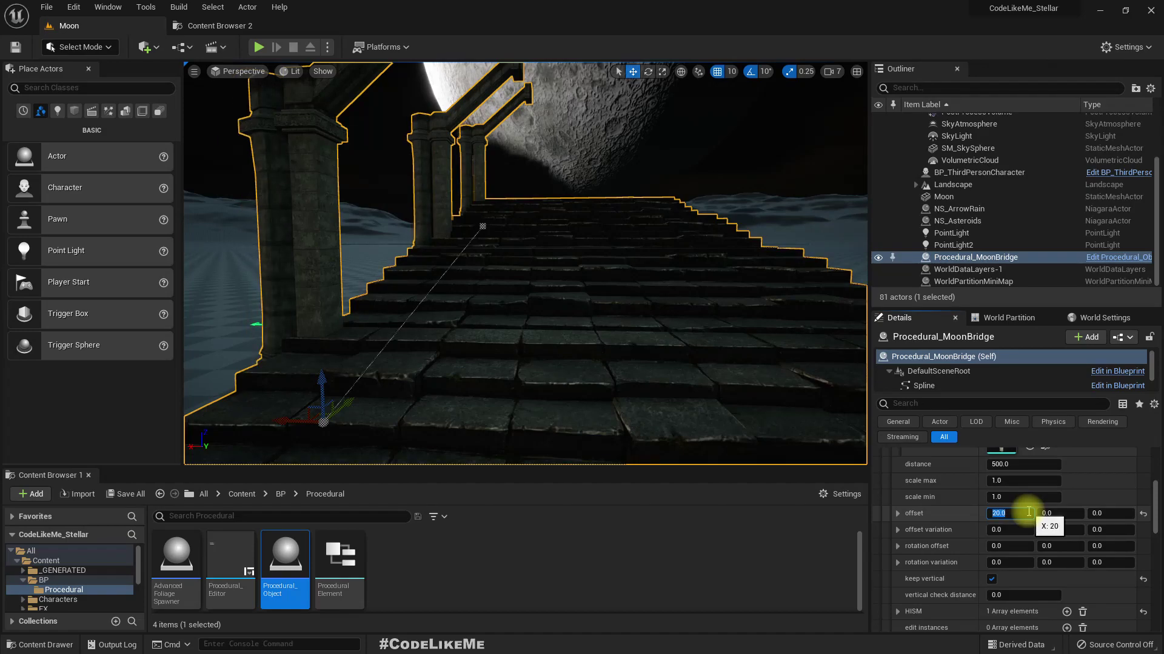
text(0)
key(Tab)
text(20)
key(Return)
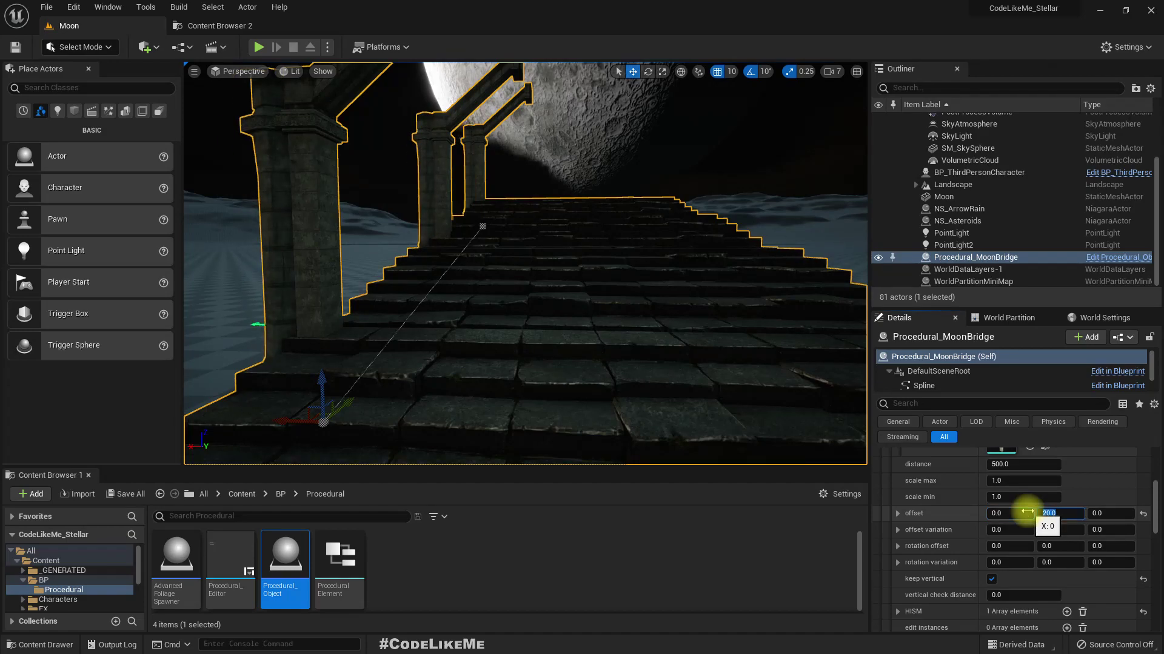
Check the columns' alignment with the buttress posts and set the column element's Y offset to 40
key(a)
right_drag(802, 449, 803, 449)
key(w)
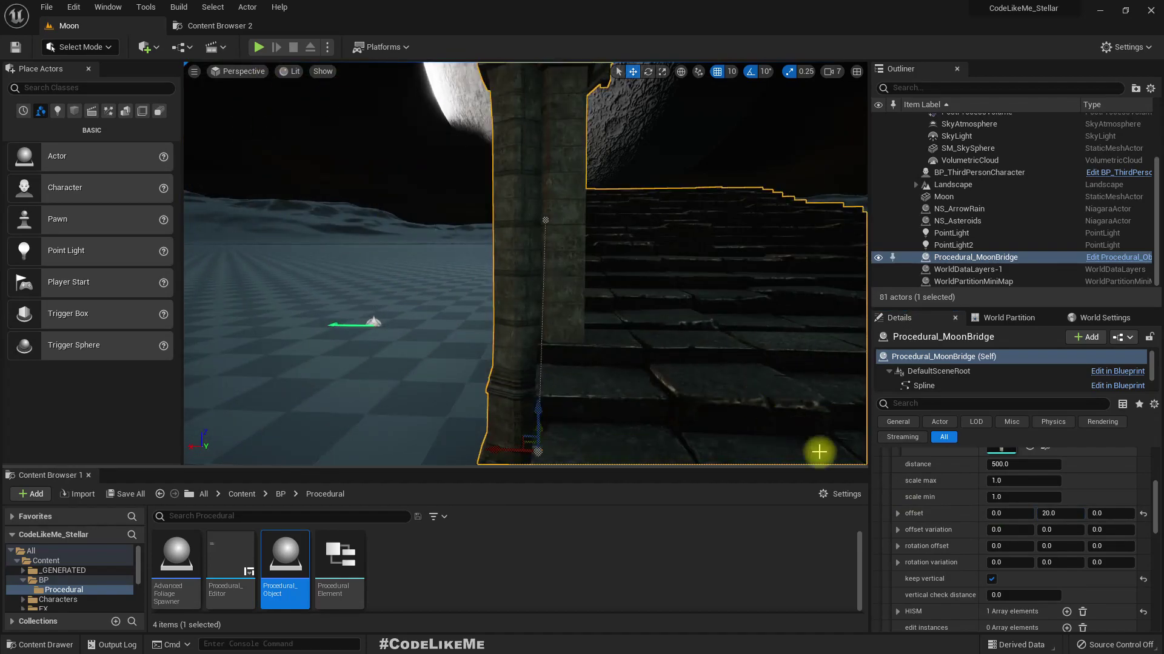
drag(655, 416, 667, 406)
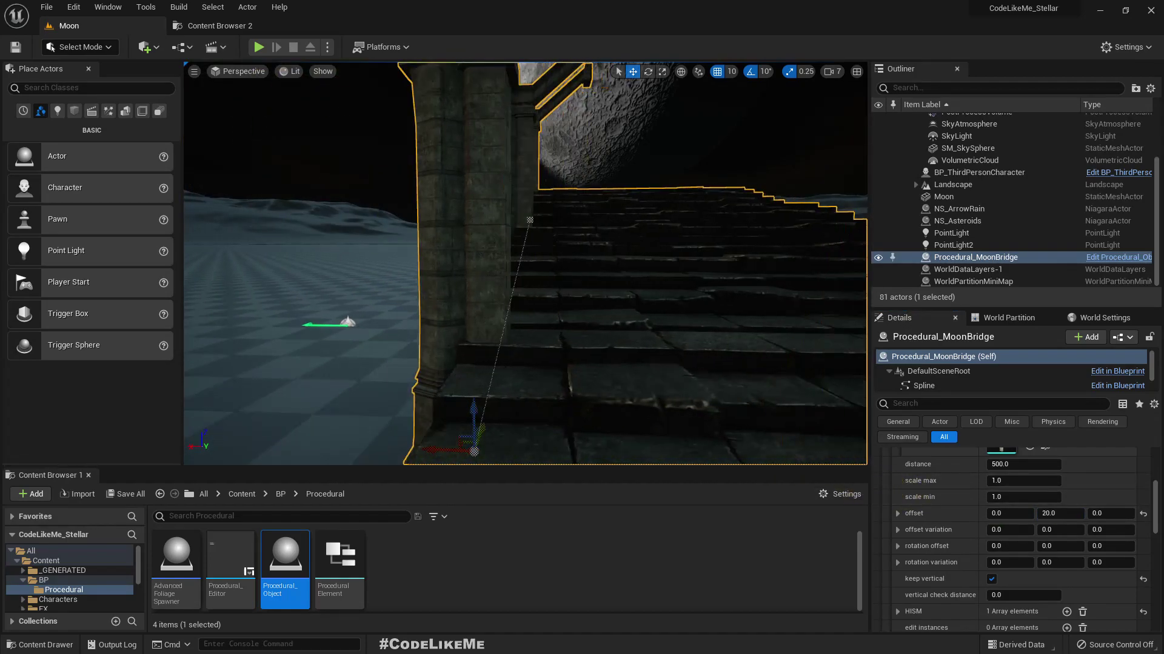
right_drag(667, 406, 666, 406)
key(d)
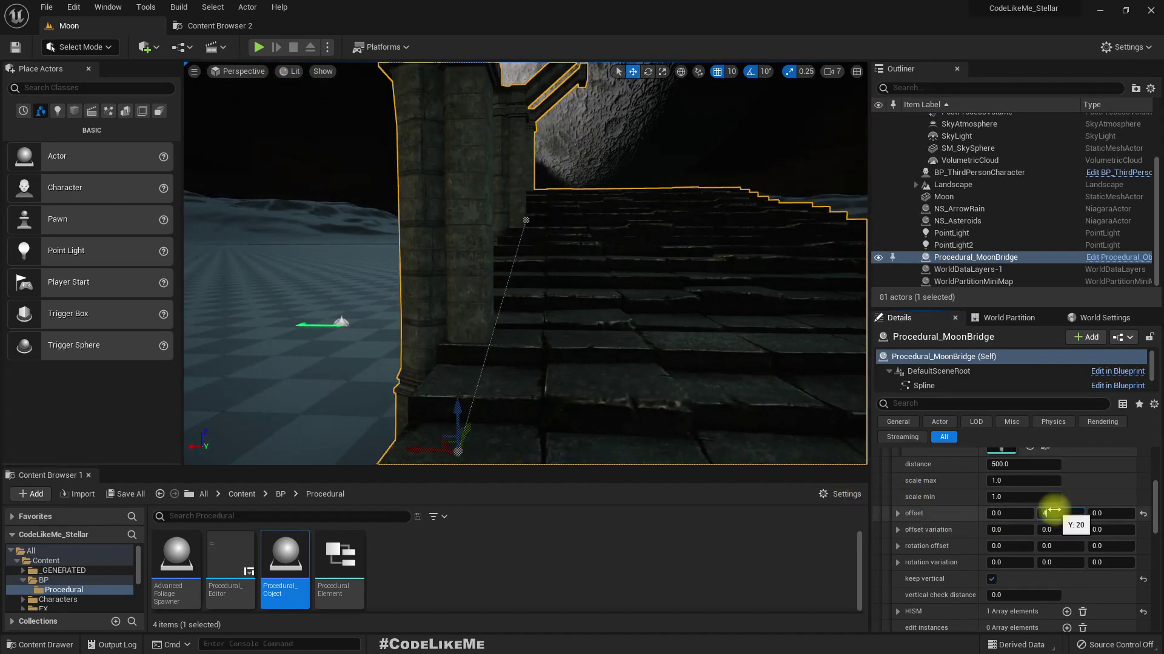
click(1053, 511)
text(40)
key(Return)
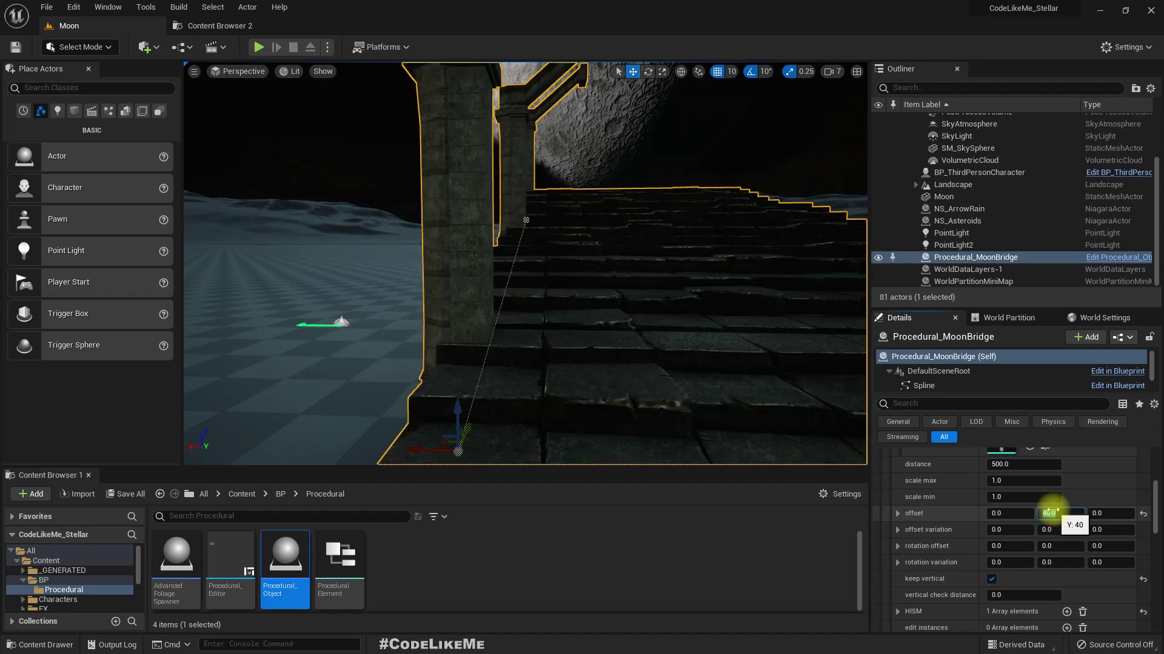
Raise the buttress element above the small columns, trying Z offsets of 100 and 300 and setting 400
key(s)
right_drag(681, 270, 681, 273)
key(w)
scroll(927, 527, up, 2)
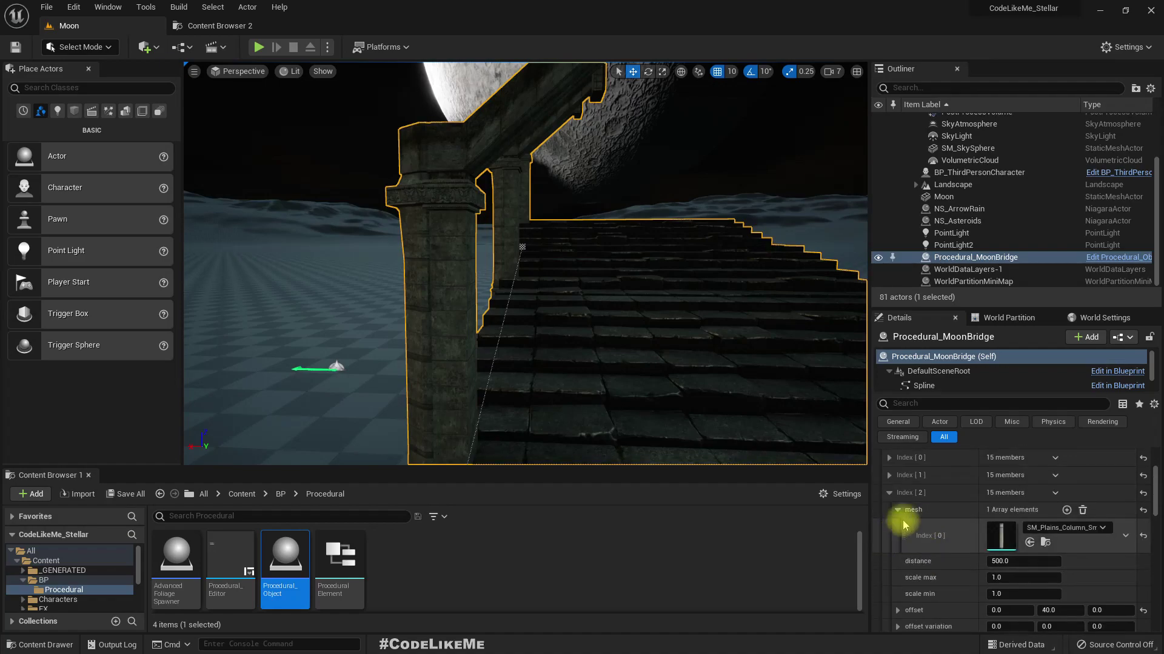
click(897, 510)
click(889, 493)
click(889, 475)
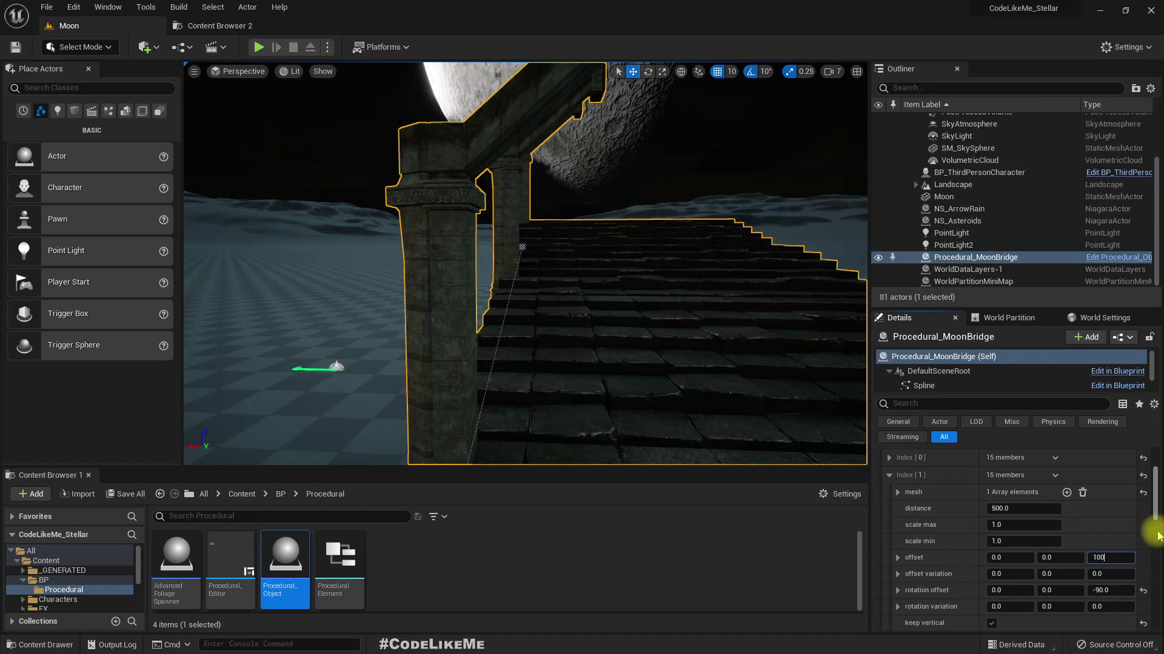
key(Return)
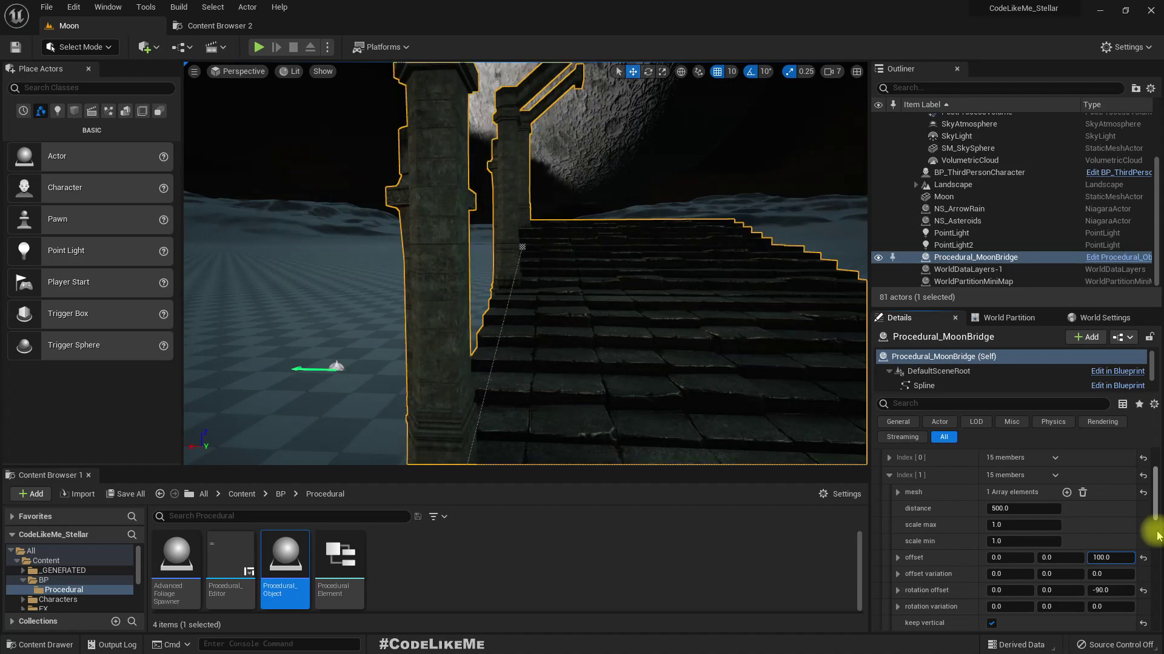
key(Return)
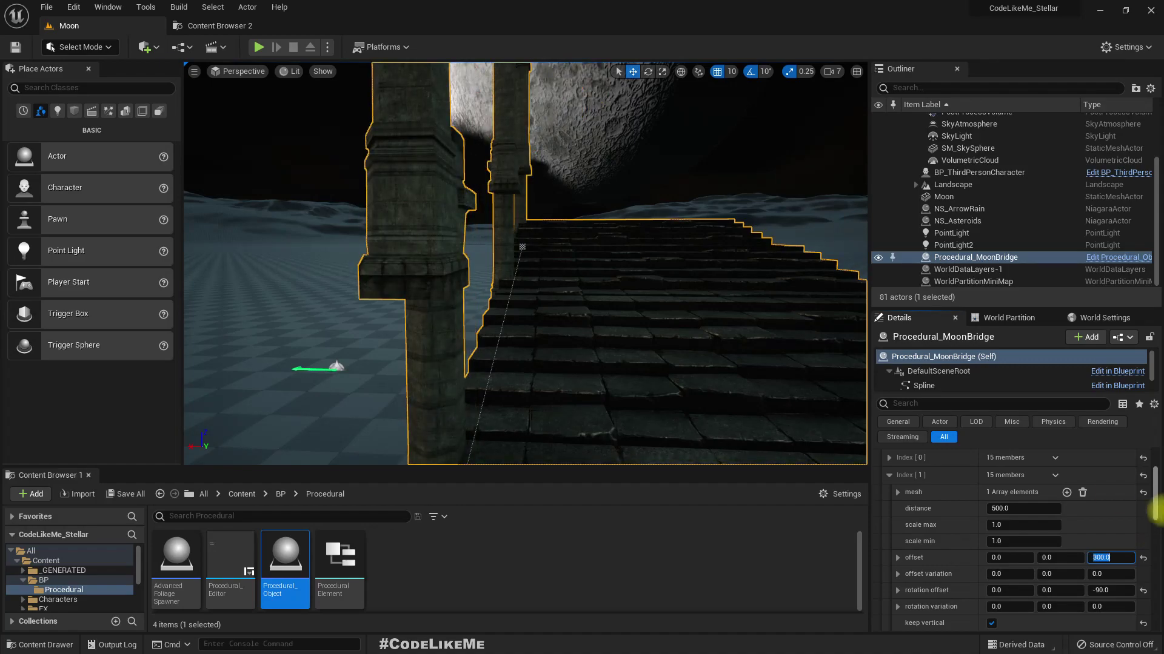
right_drag(670, 390, 646, 345)
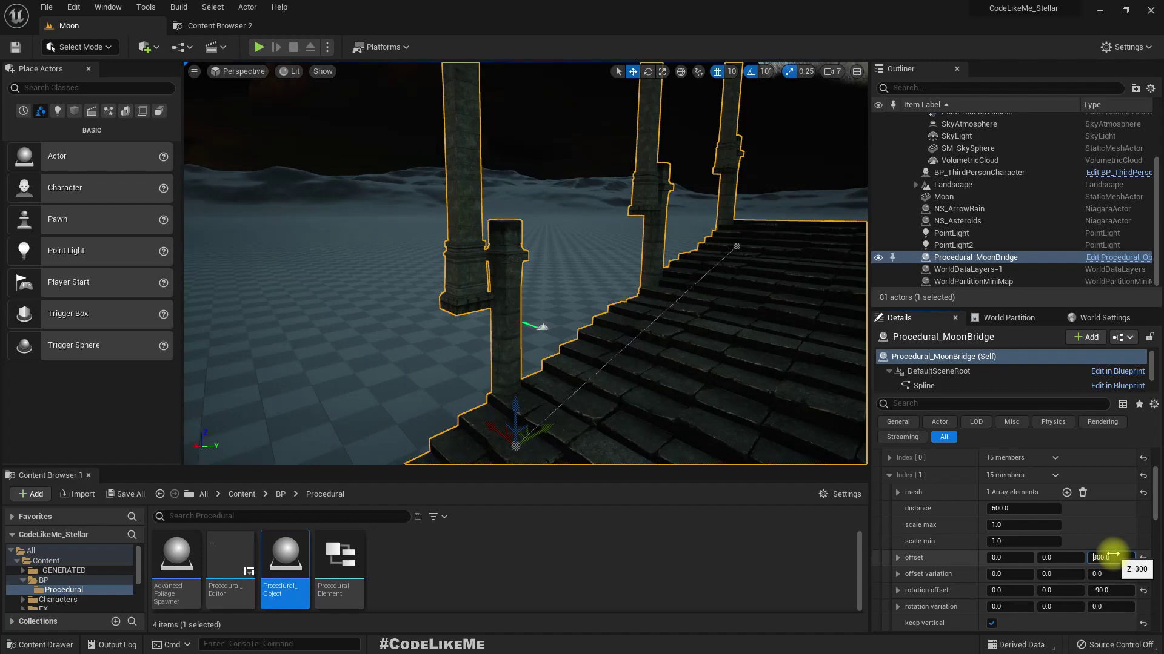
drag(1113, 554, 1114, 555)
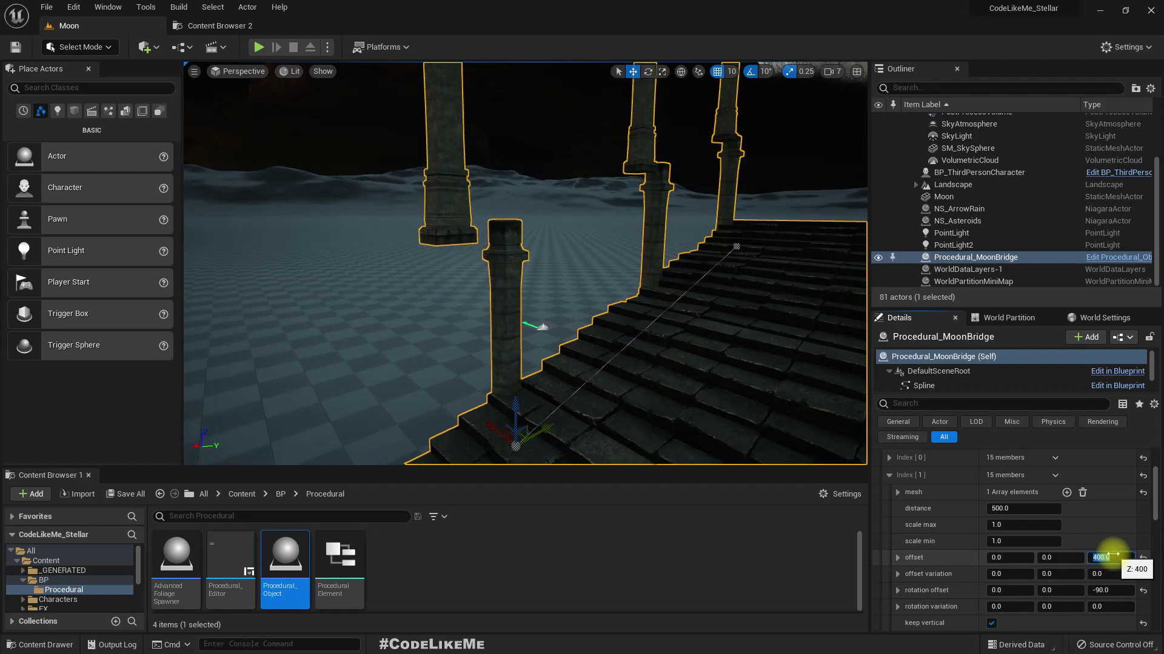
Line the buttresses up over the small columns, trying X offsets of 50, 60, 80 and 90 and setting 120
mouse_move(606, 313)
right_down()
mouse_move(567, 313)
mouse_move(621, 315)
right_up()
key(a)
key(d)
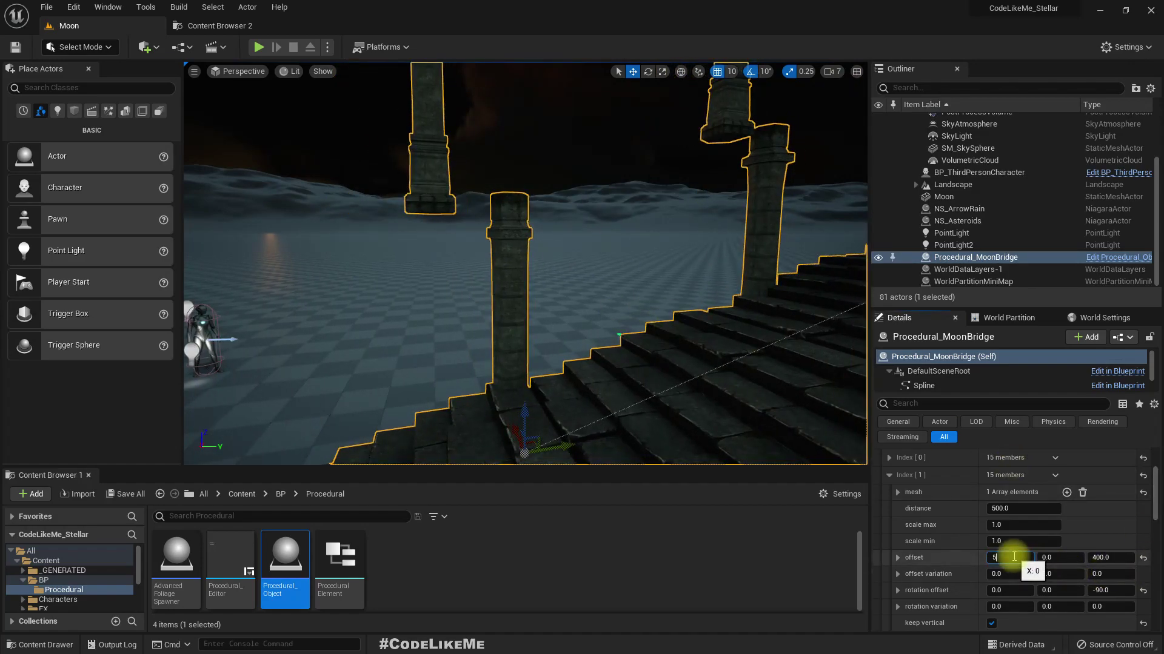
key(Return)
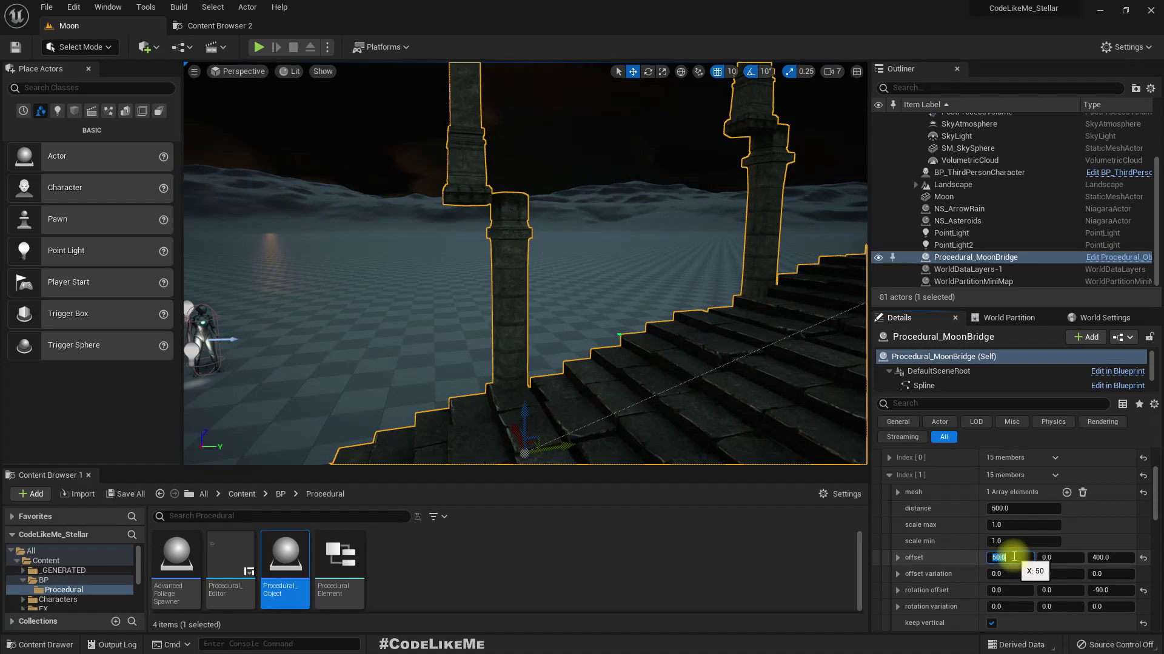
text(60)
key(Return)
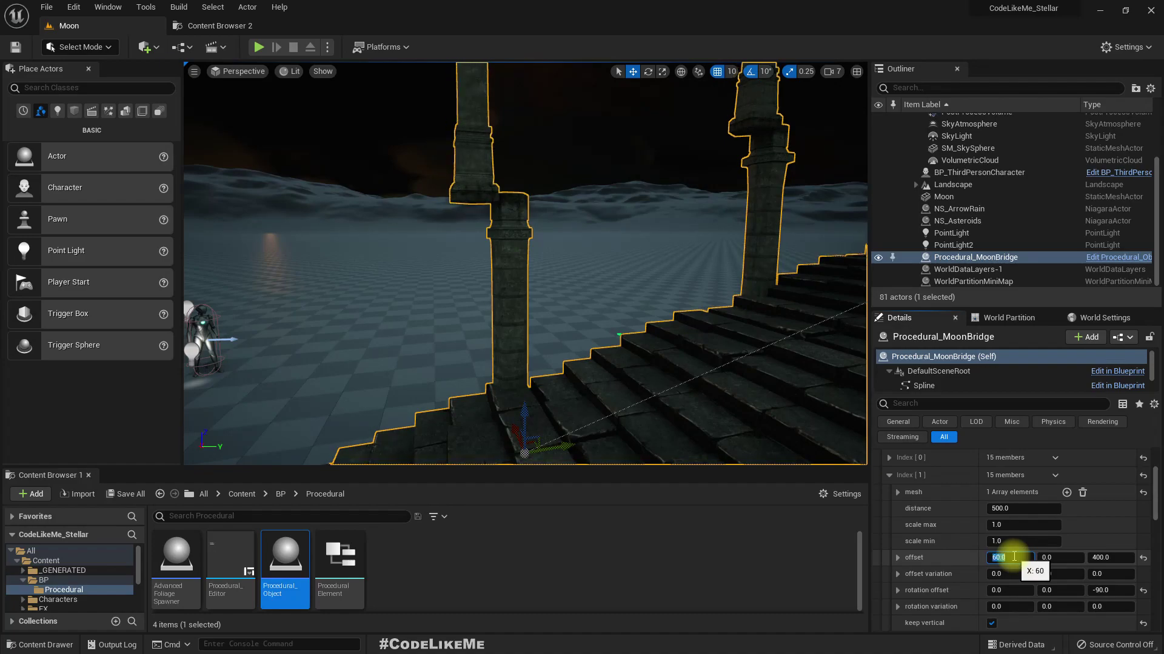
text(80)
key(Return)
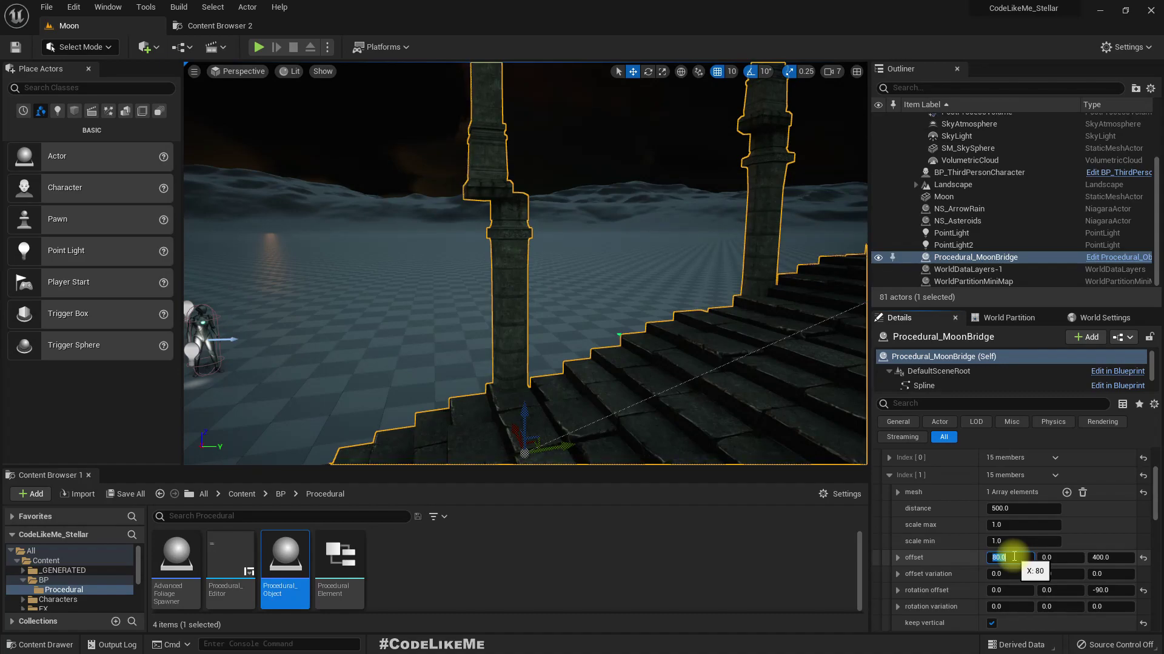
text(90)
key(Return)
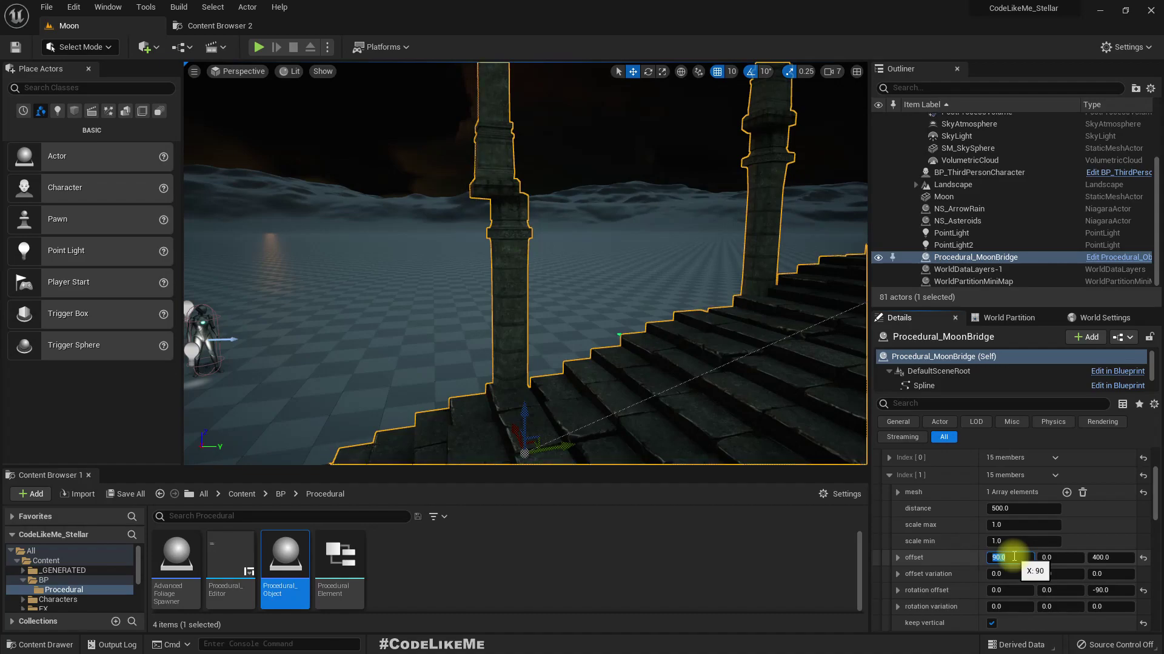
text(120)
key(Return)
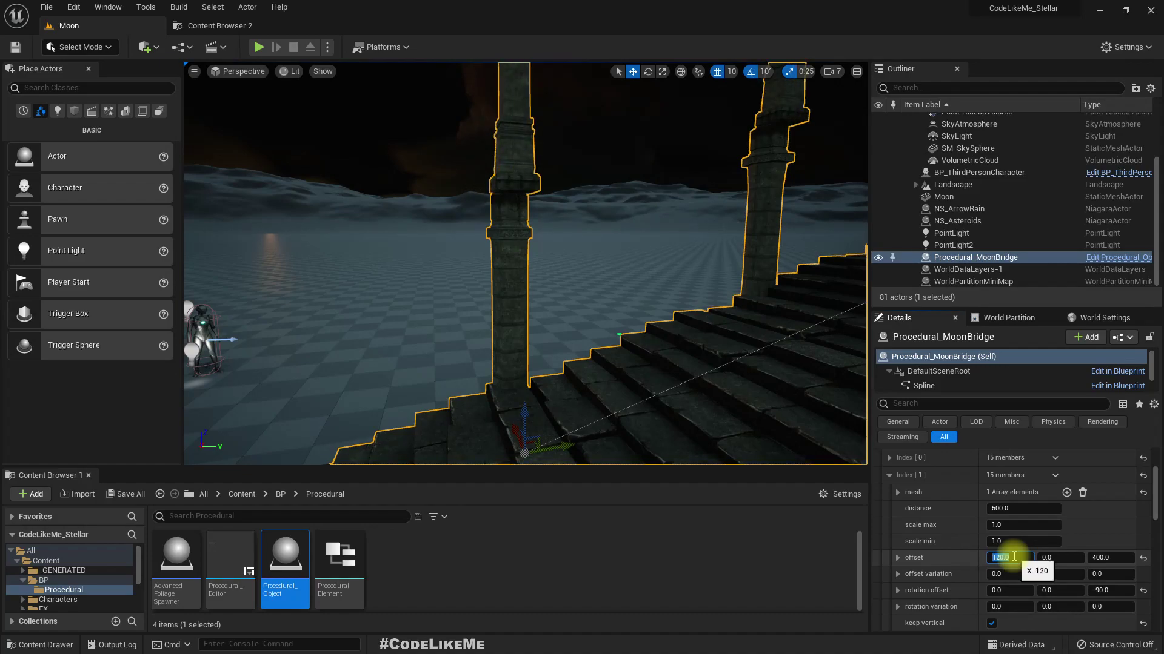
Set the buttress element's Y offset to -20 and check the alignment along the bridge edge
right_drag(784, 350, 727, 291)
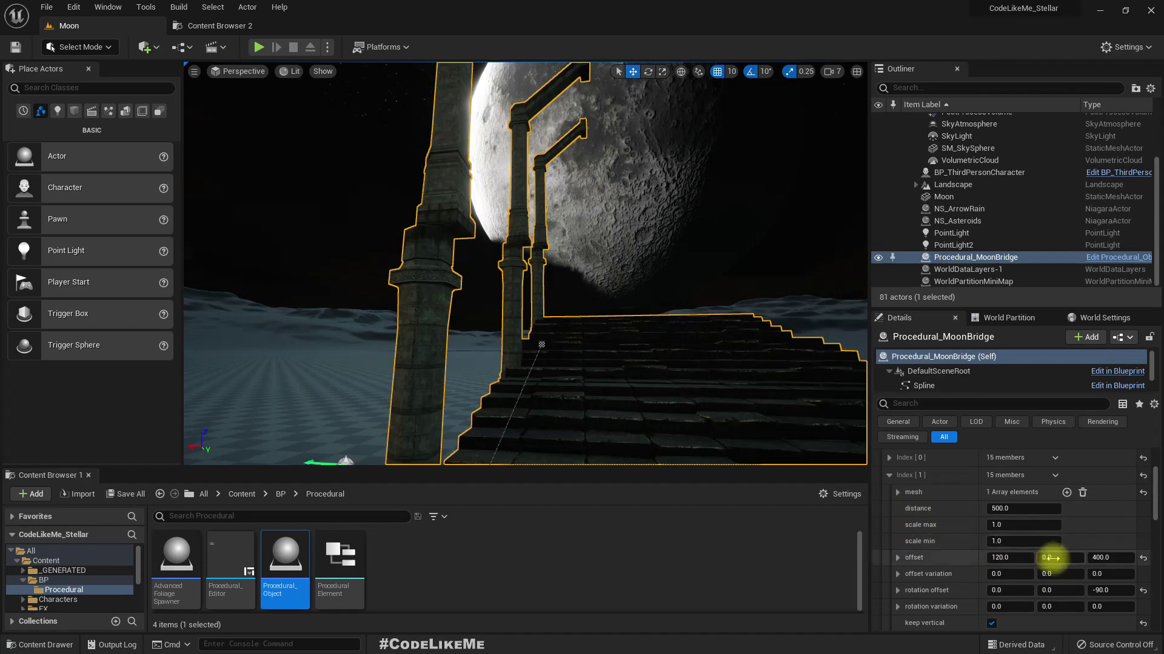
click(1064, 557)
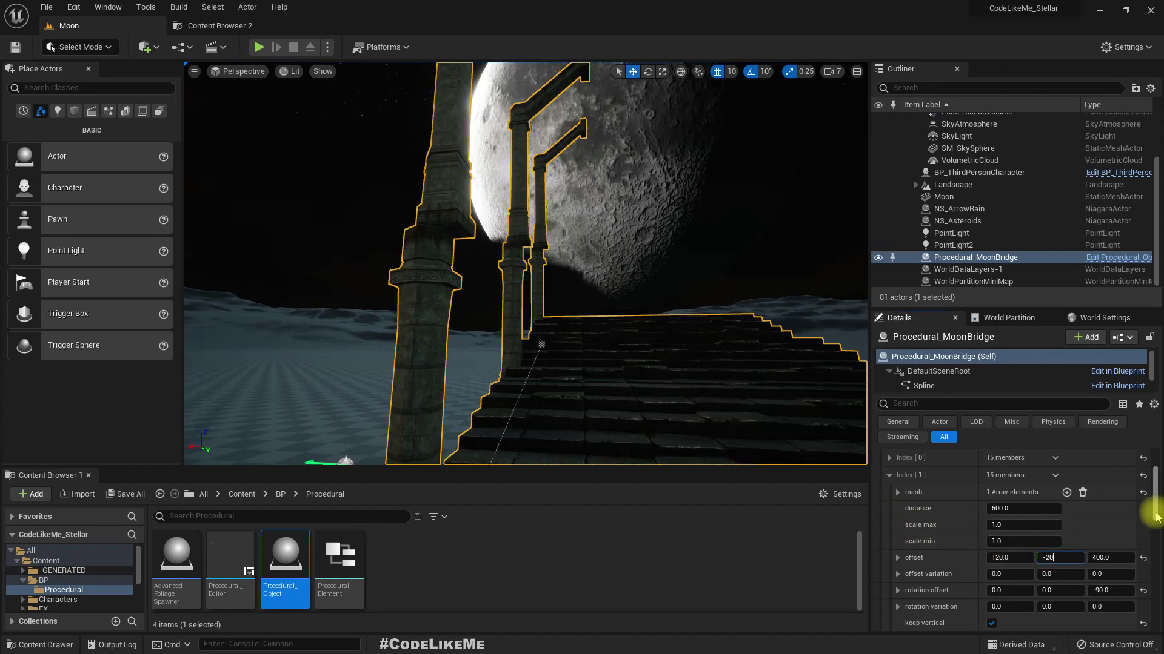
key(Return)
right_drag(545, 312, 523, 280)
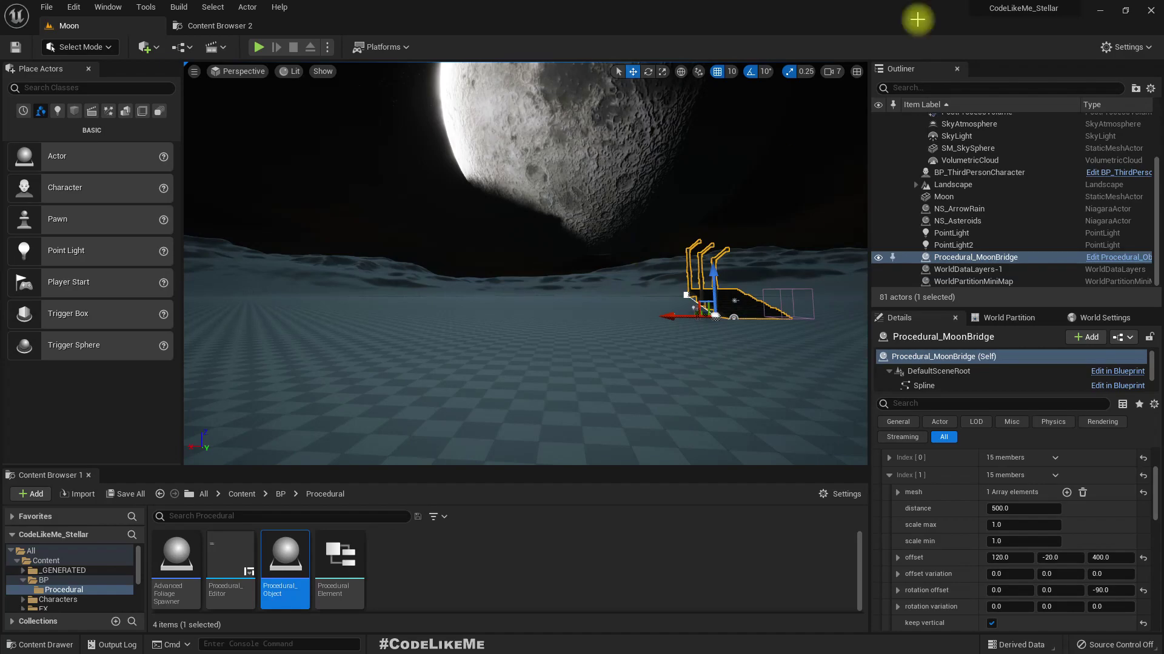
Reduce the viewport camera speed to 2 and play-test the level, running the character in front of the bridge to inspect the buttresses
click(836, 72)
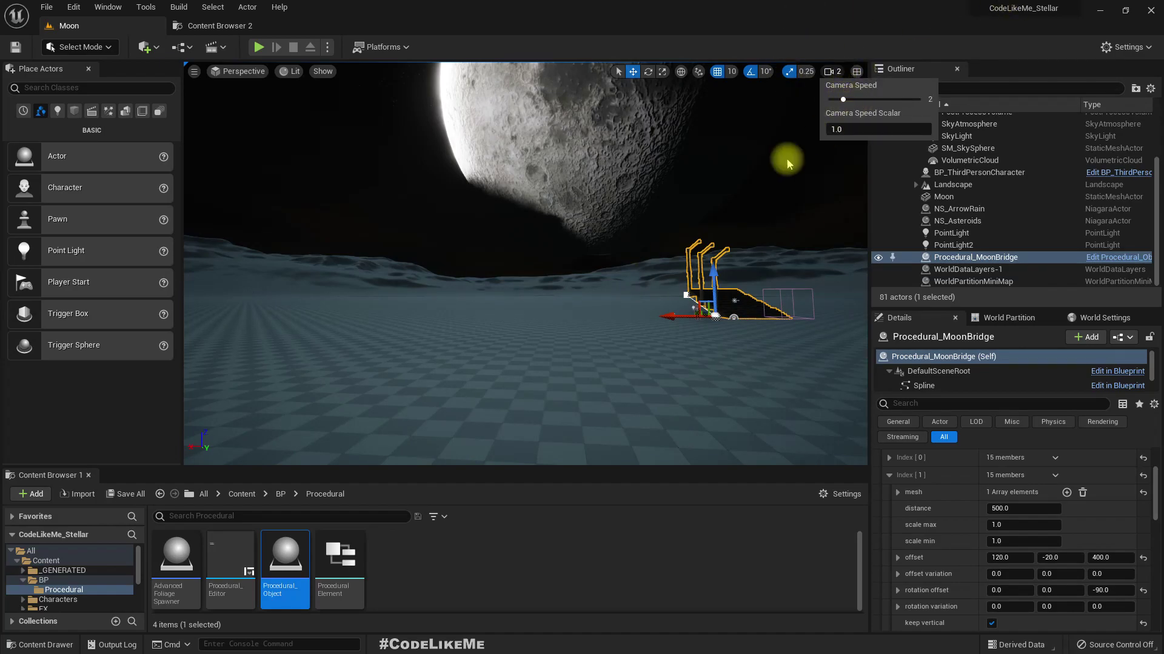
right_drag(642, 224, 667, 235)
key(alt+p)
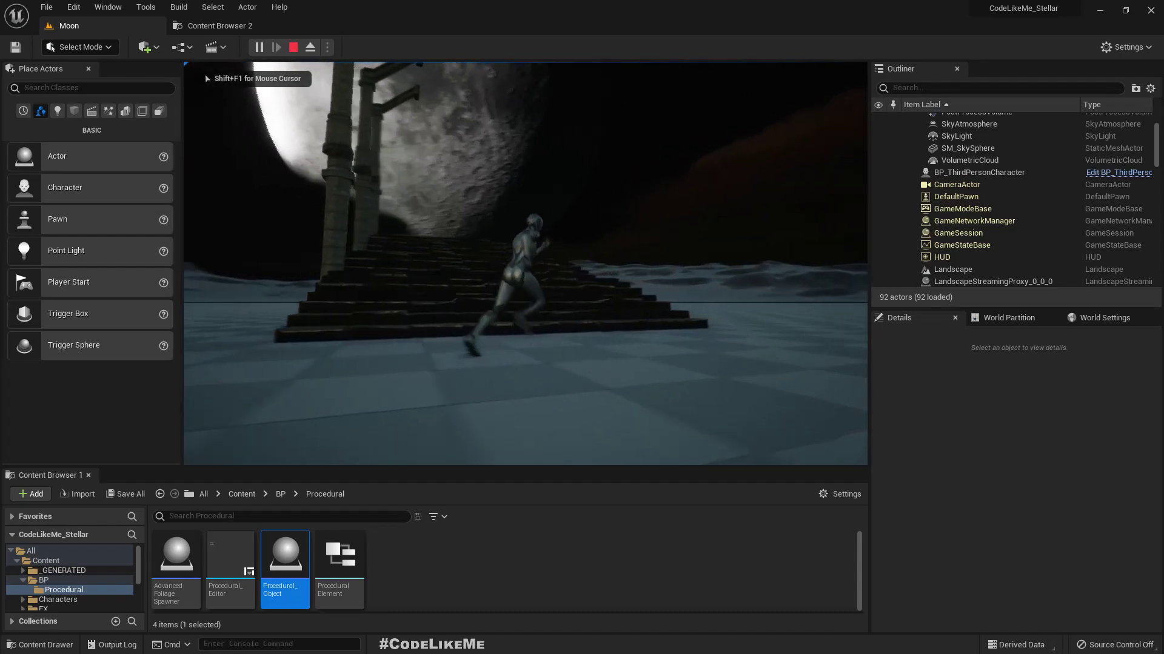
key(s)
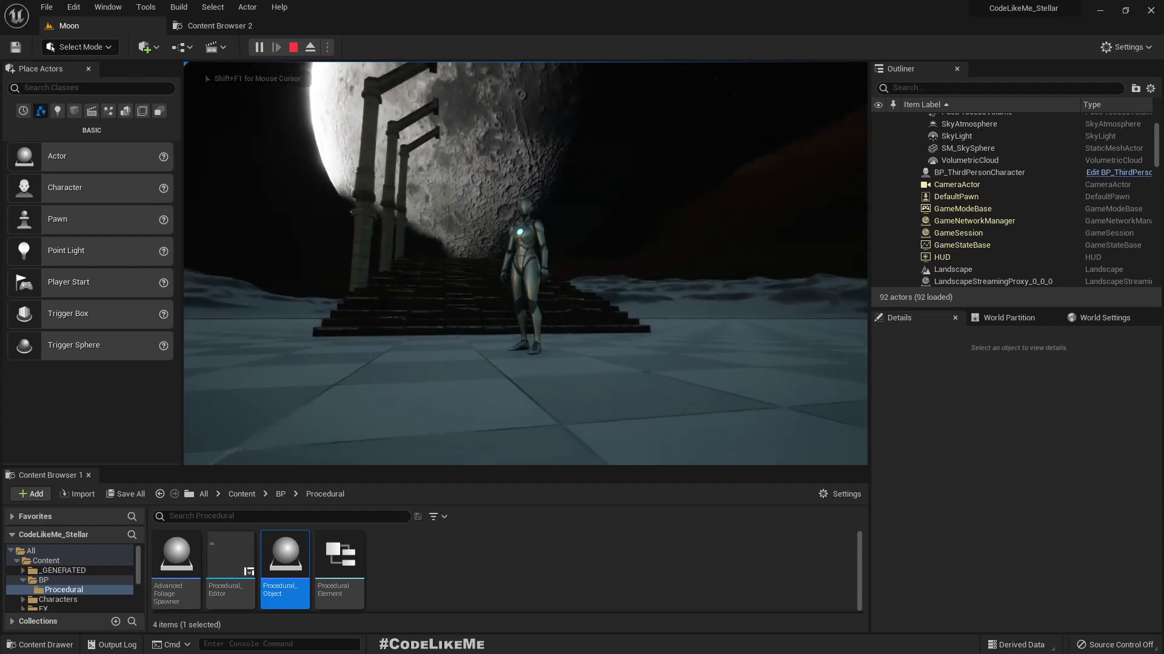
key(a)
key(d)
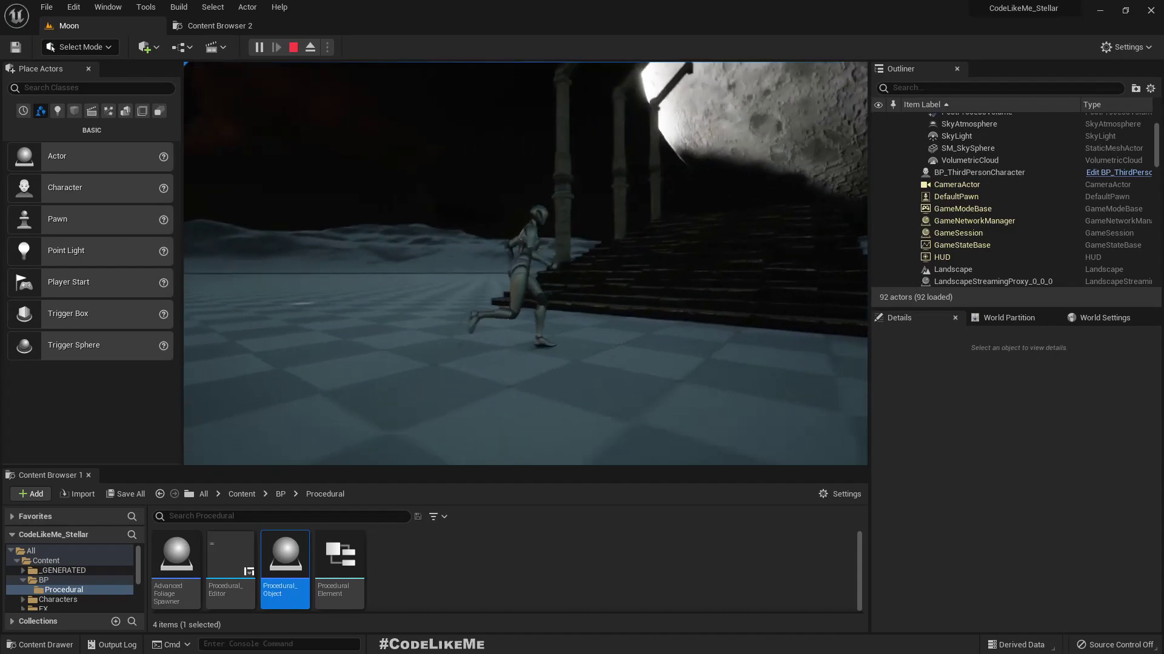
key(a)
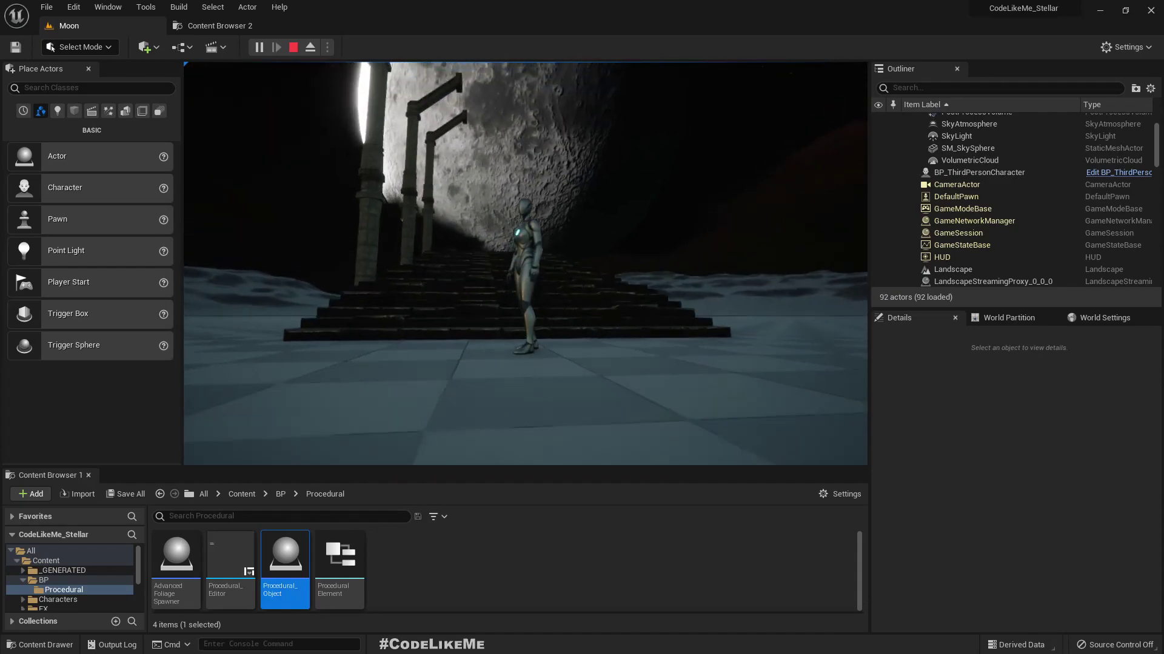
key(Escape)
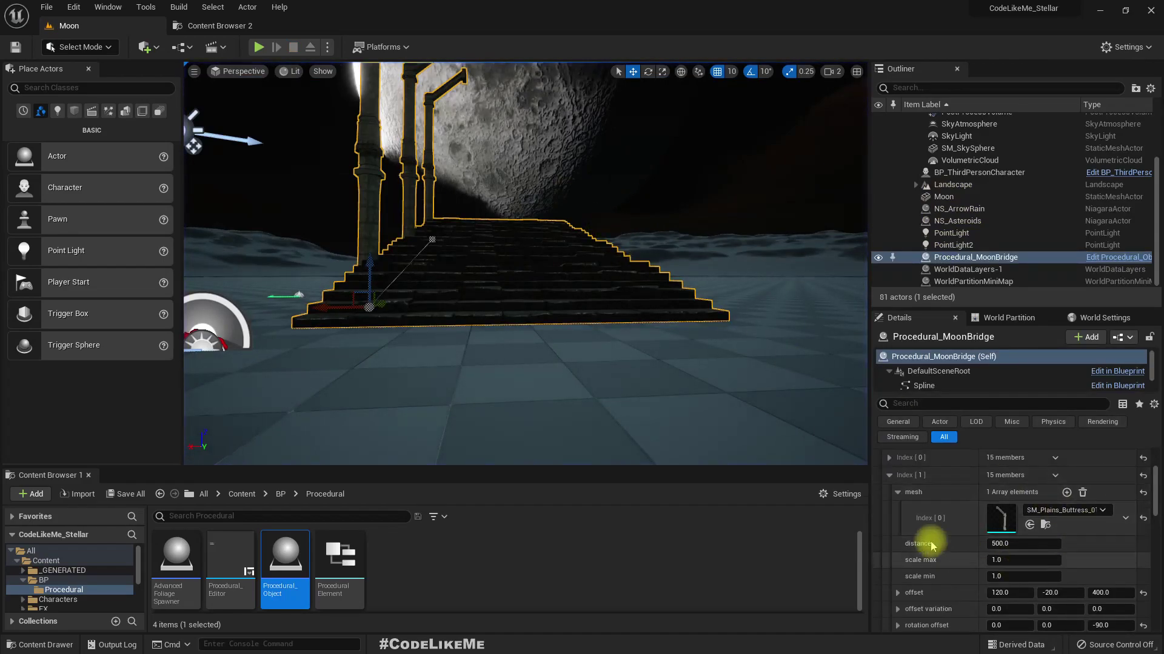
Add a fourth entry to the bridge's Procedural Elements array and undo the surplus fifth one
click(889, 476)
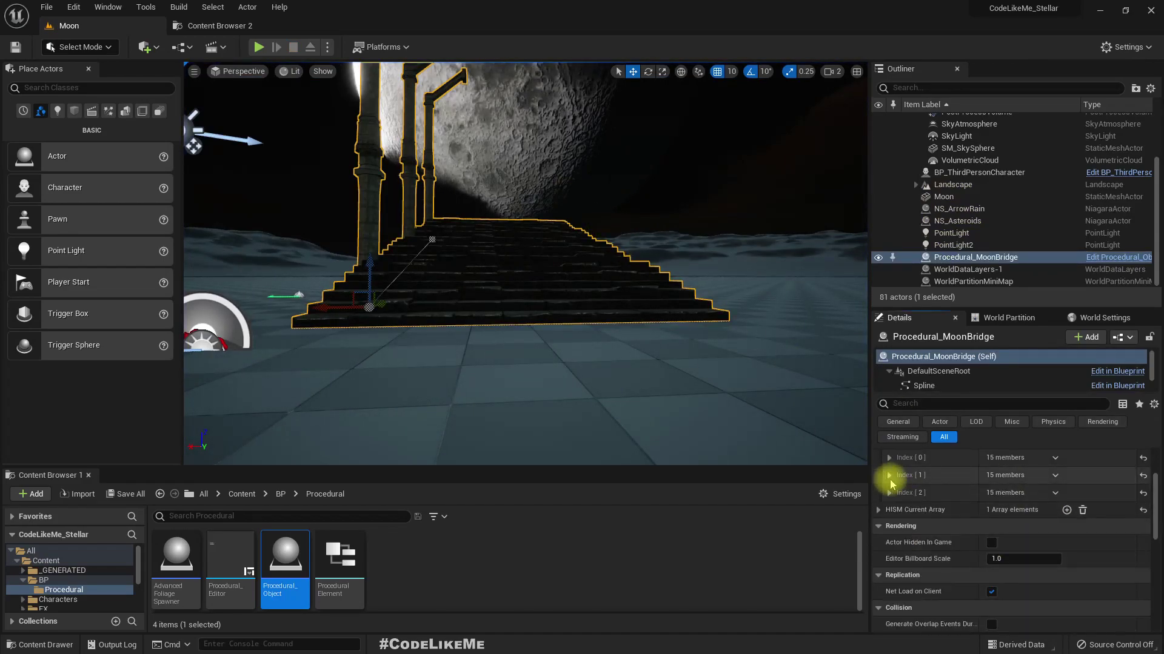
right_click(955, 479)
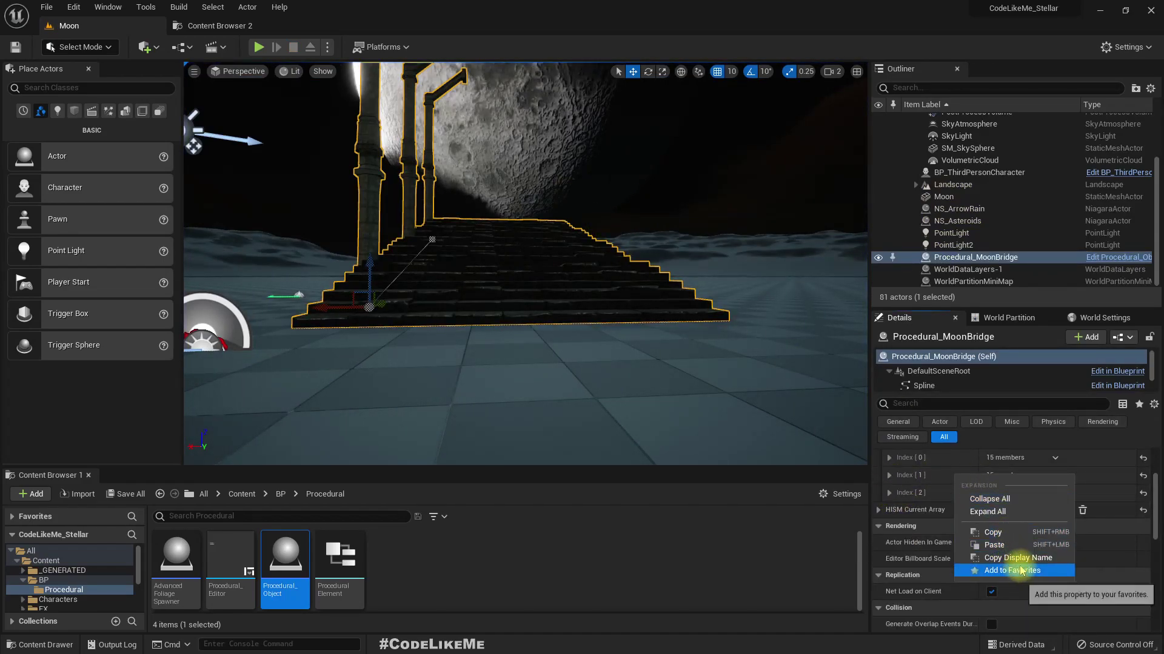
click(1158, 479)
scroll(1150, 480, up, 3)
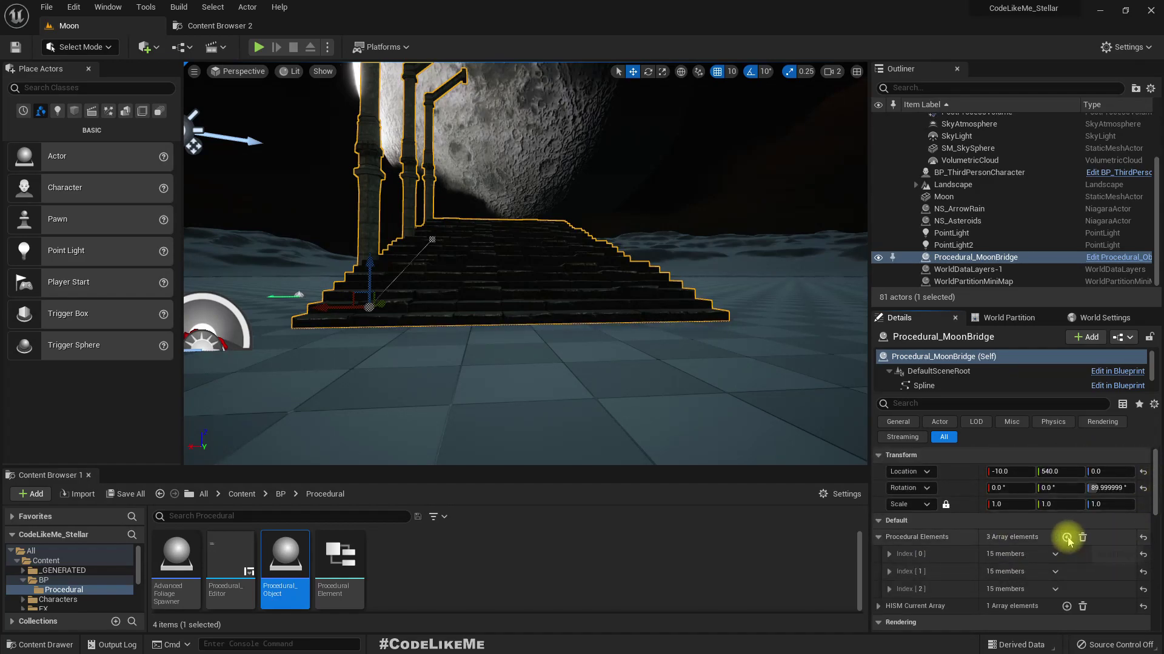
scroll(1030, 539, down, 2)
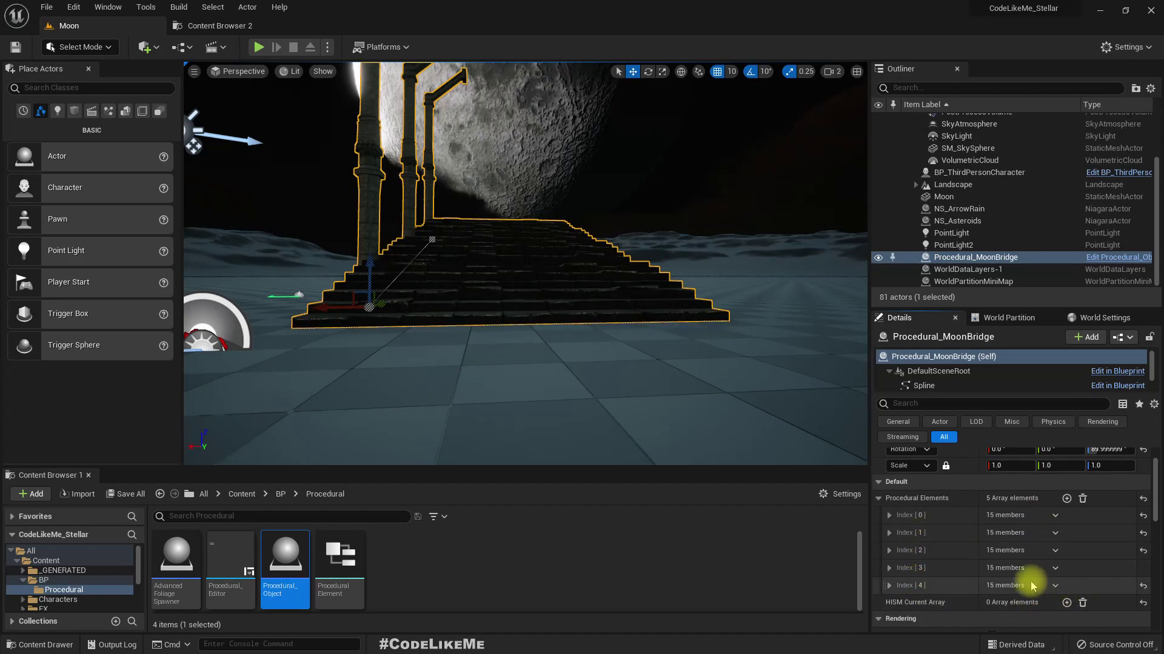
key(ctrl+z)
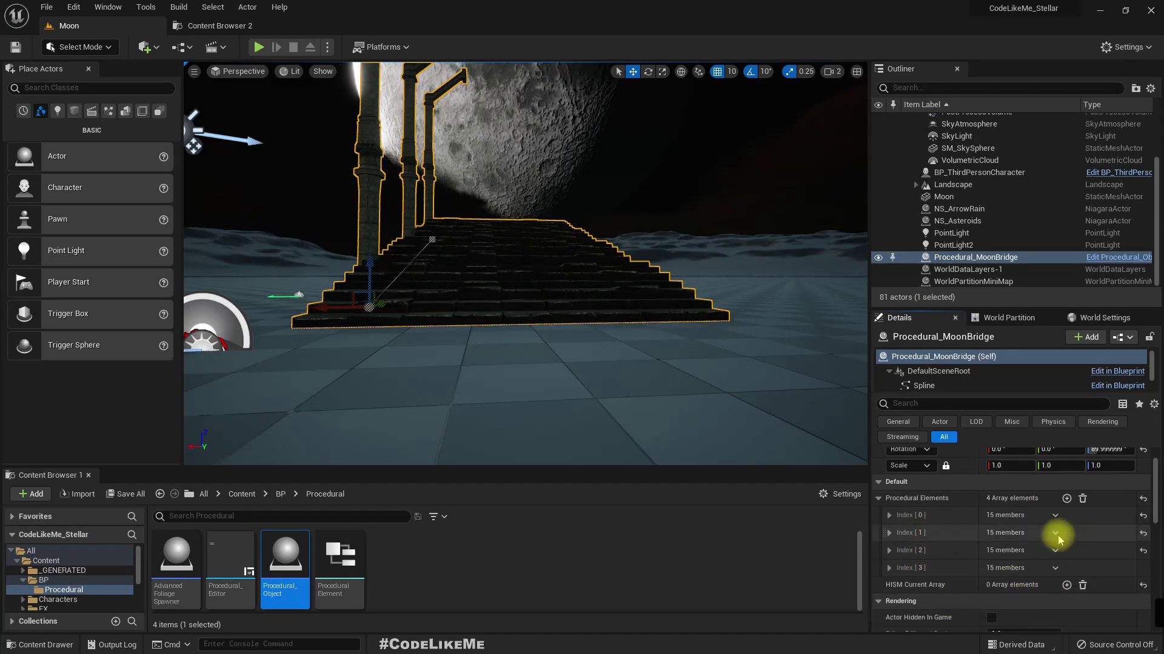
Copy the buttress element at index 1 and paste its values into the new element at index 3
right_click(909, 537)
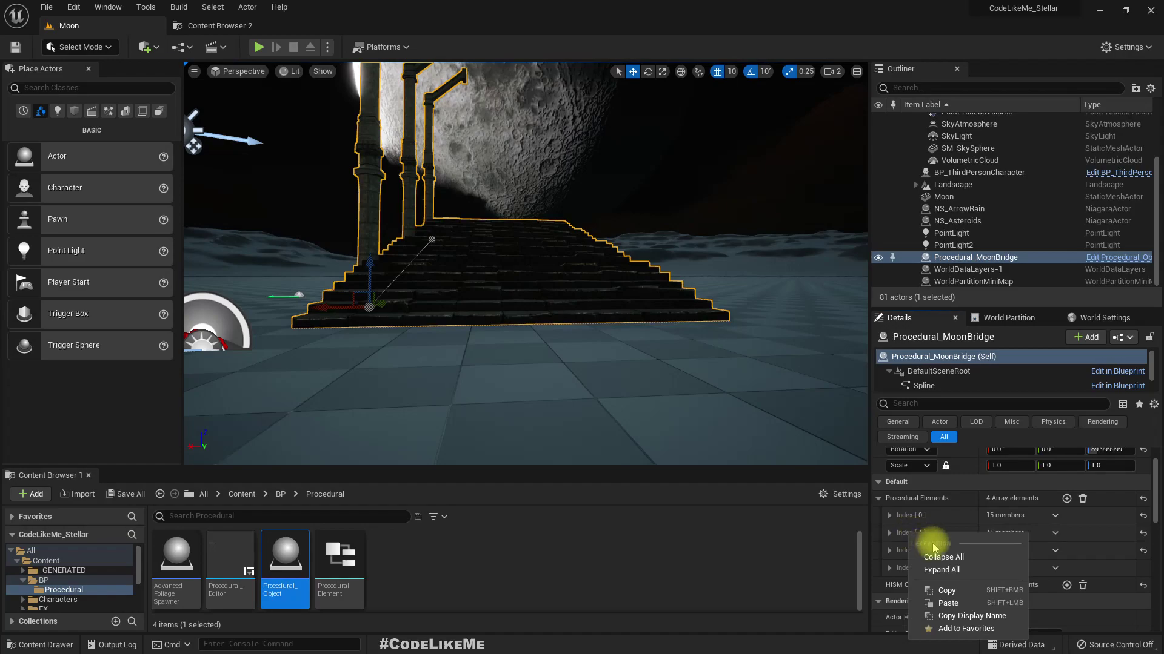
click(948, 591)
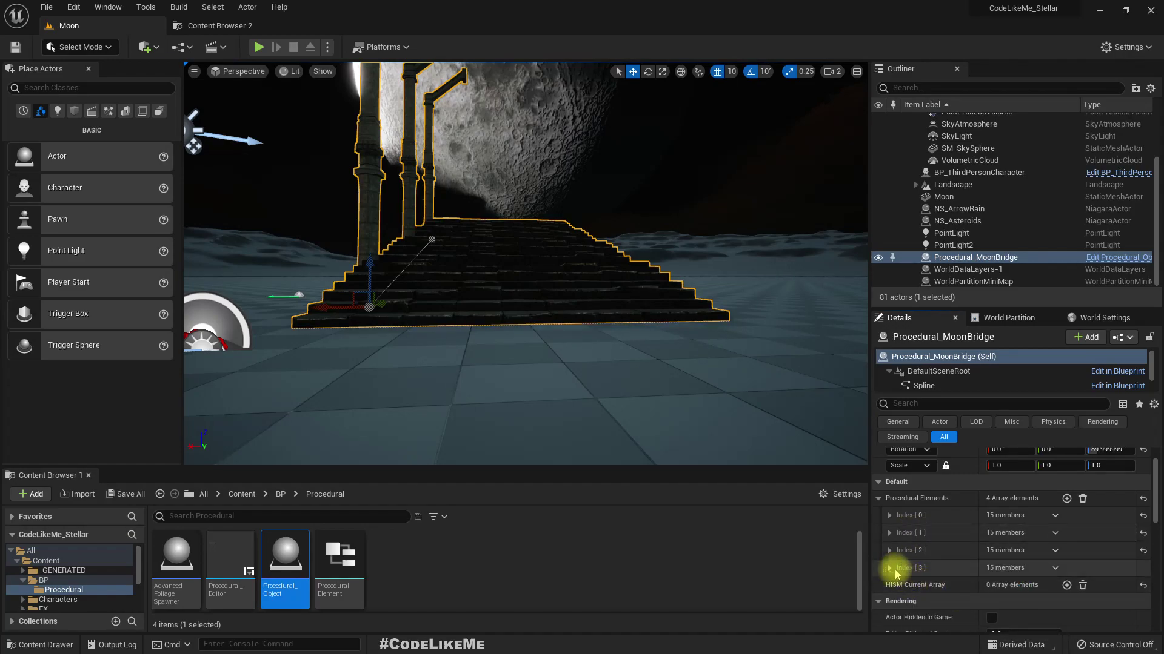
right_click(904, 570)
click(975, 520)
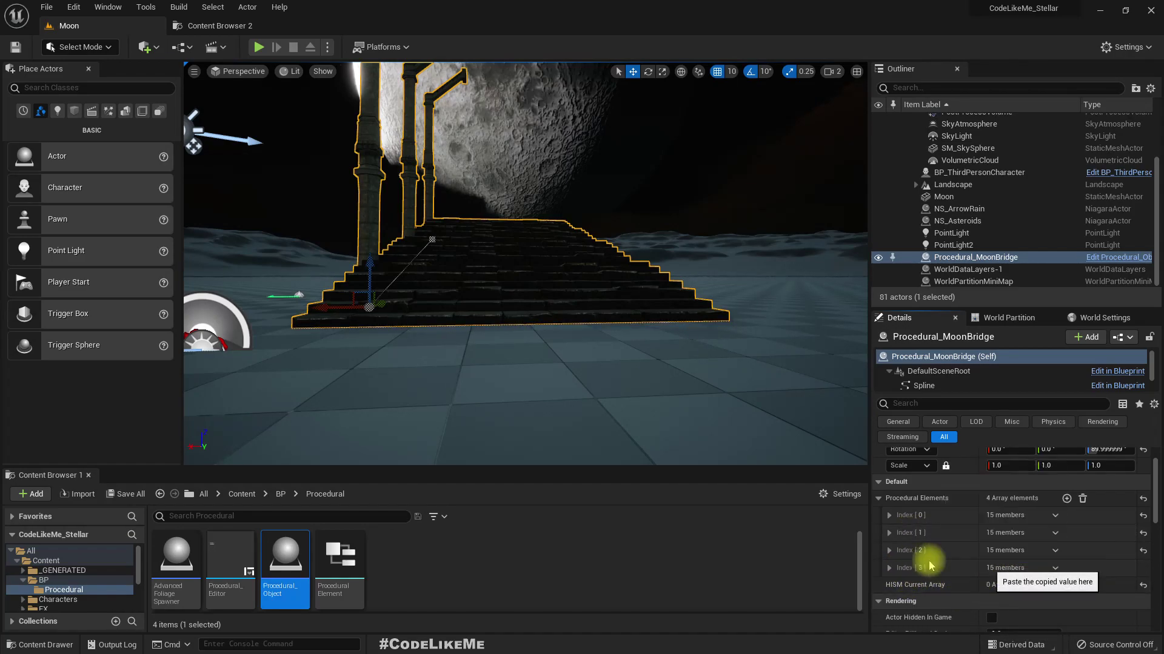
Set the Y offset of the copied buttress element at index 3 to 800 to move it across the bridge
click(889, 568)
scroll(989, 583, down, 2)
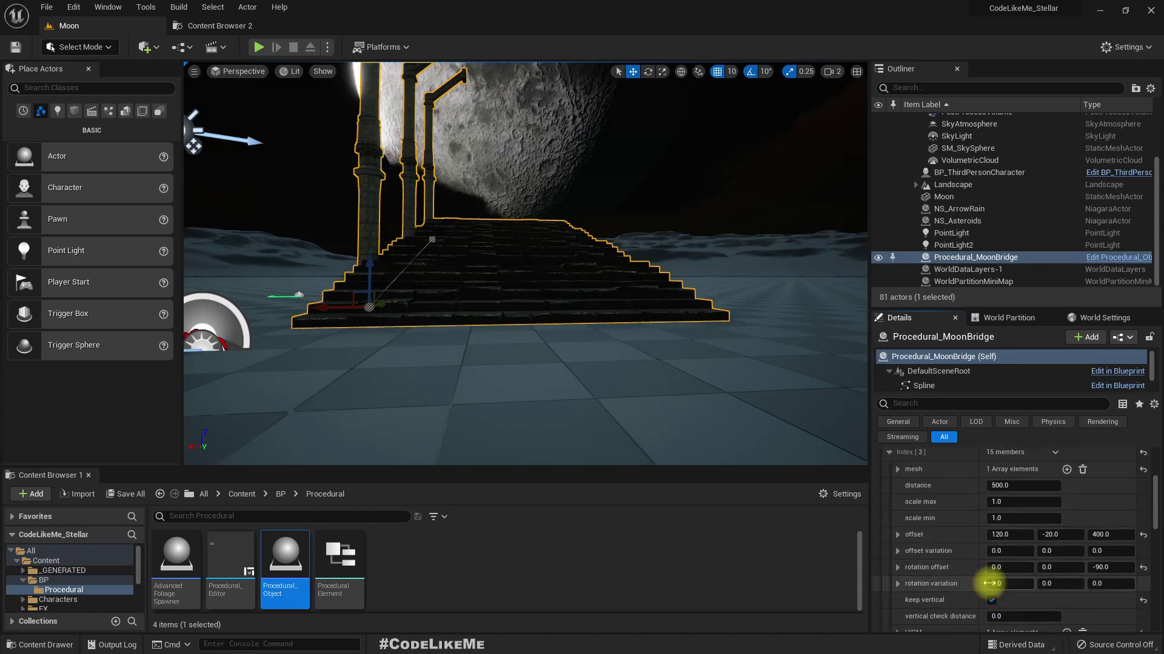
click(899, 469)
click(898, 469)
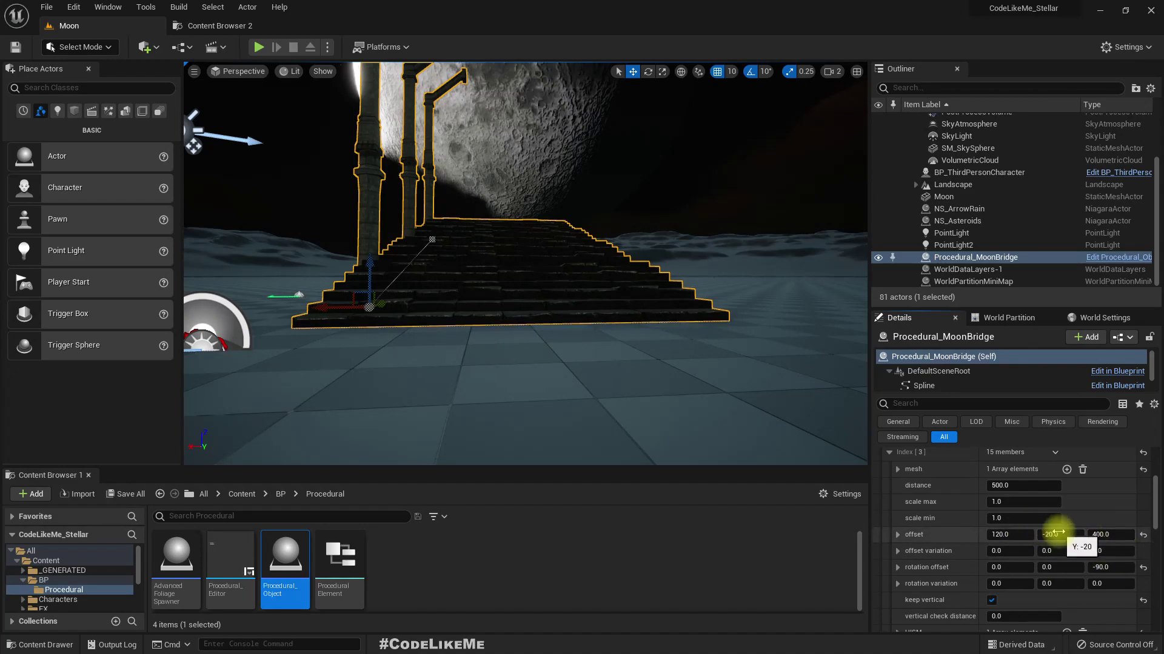
click(1057, 533)
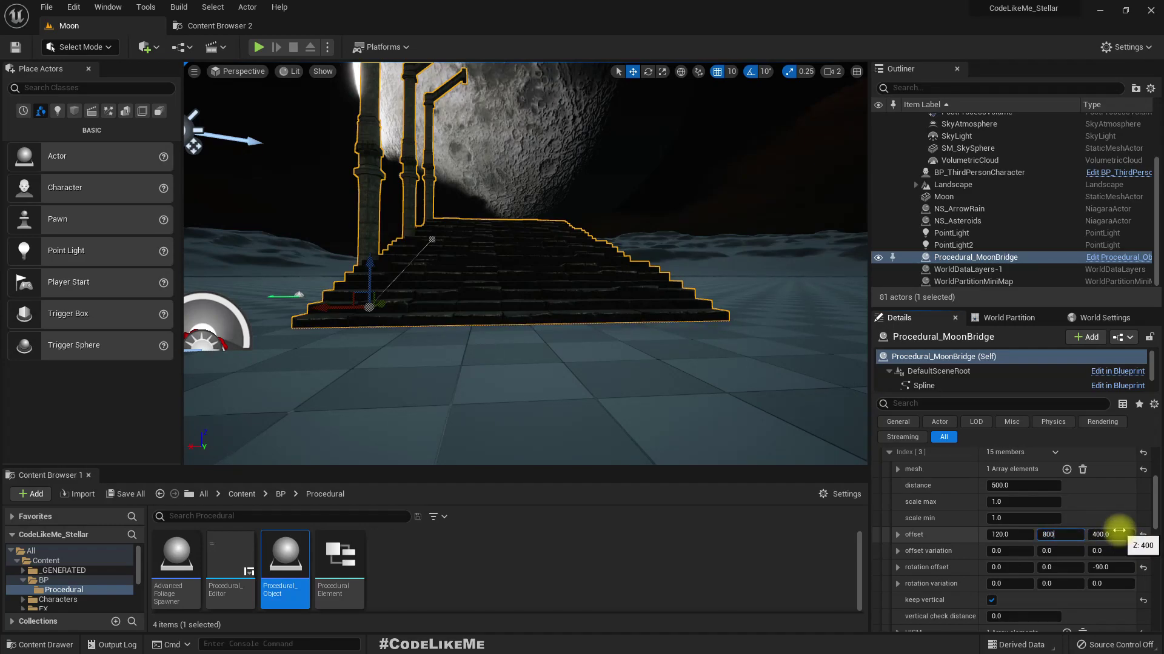
key(Return)
right_drag(665, 164, 646, 133)
right_drag(594, 229, 593, 229)
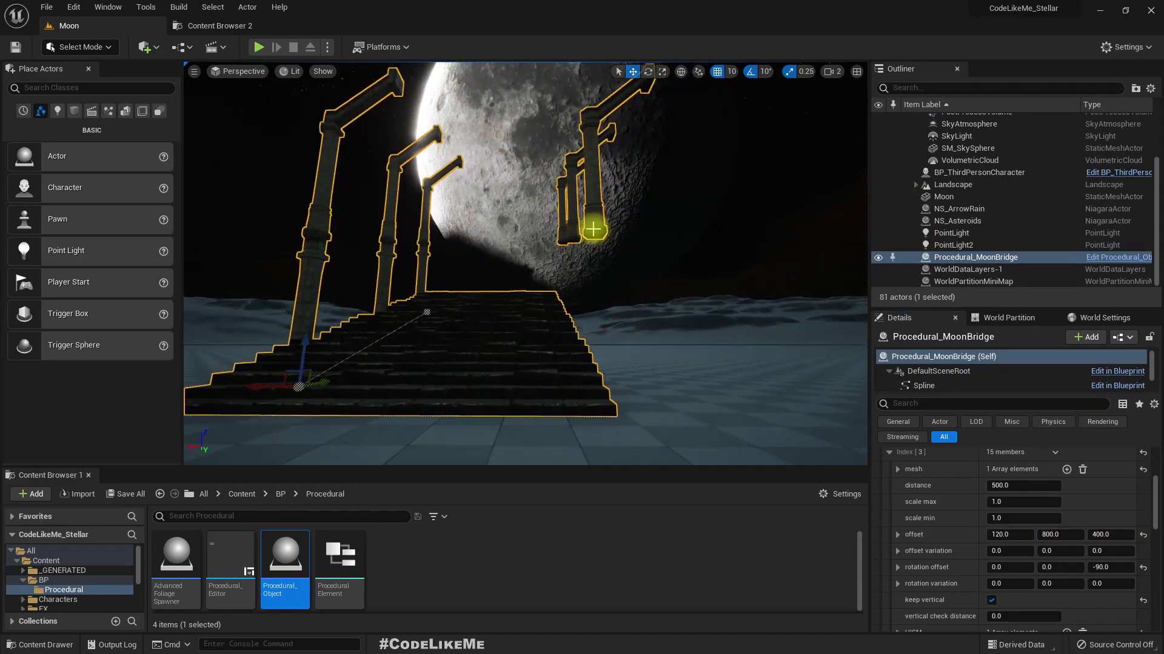
Set the index 3 buttress element's Z rotation offset to 90 so its arms face the opposite row, and collapse the element
click(1113, 567)
text(90)
key(Return)
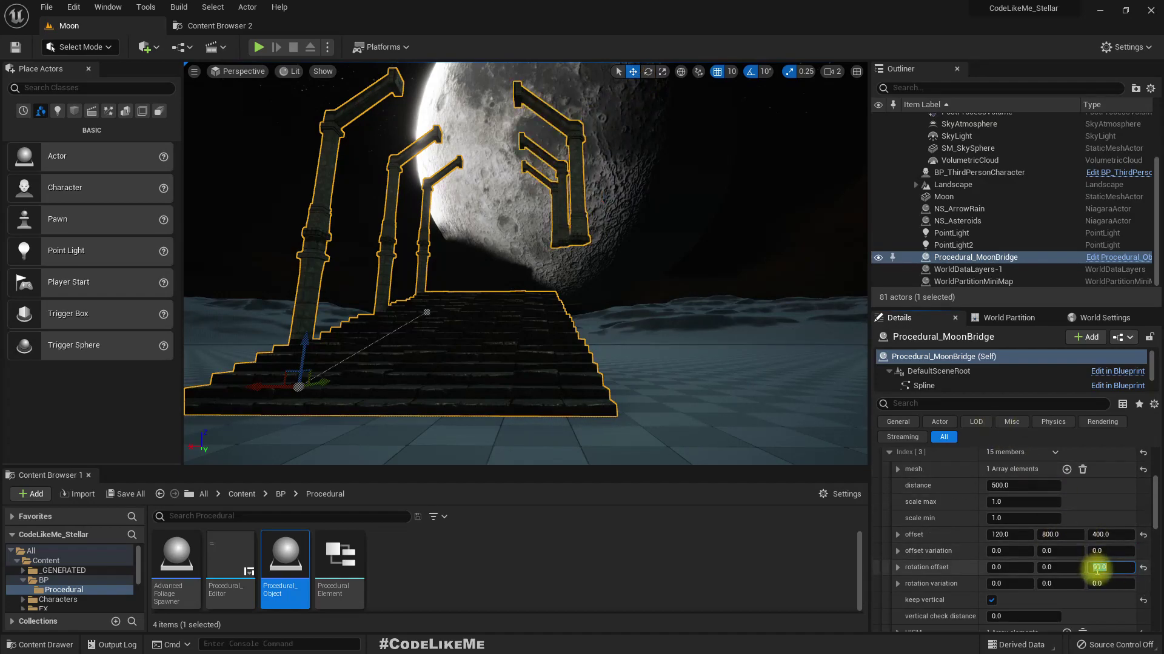
scroll(1030, 560, up, 2)
click(888, 511)
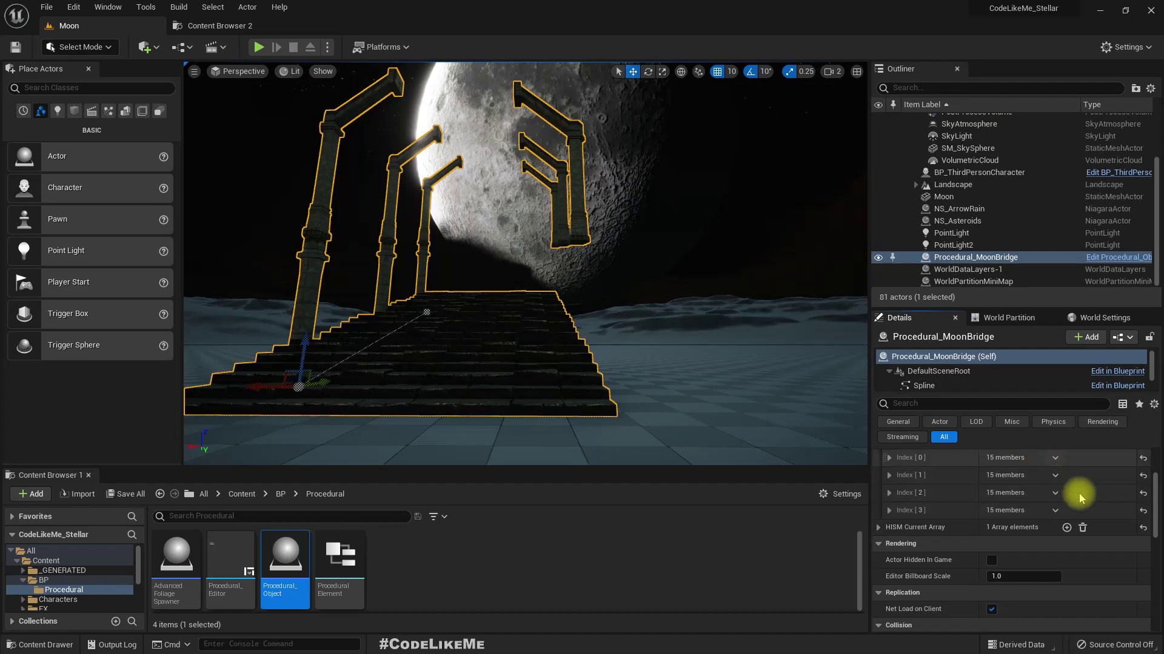
Add a fifth entry to the bridge's Procedural Elements array and copy the column element at index 2
scroll(1061, 497, up, 3)
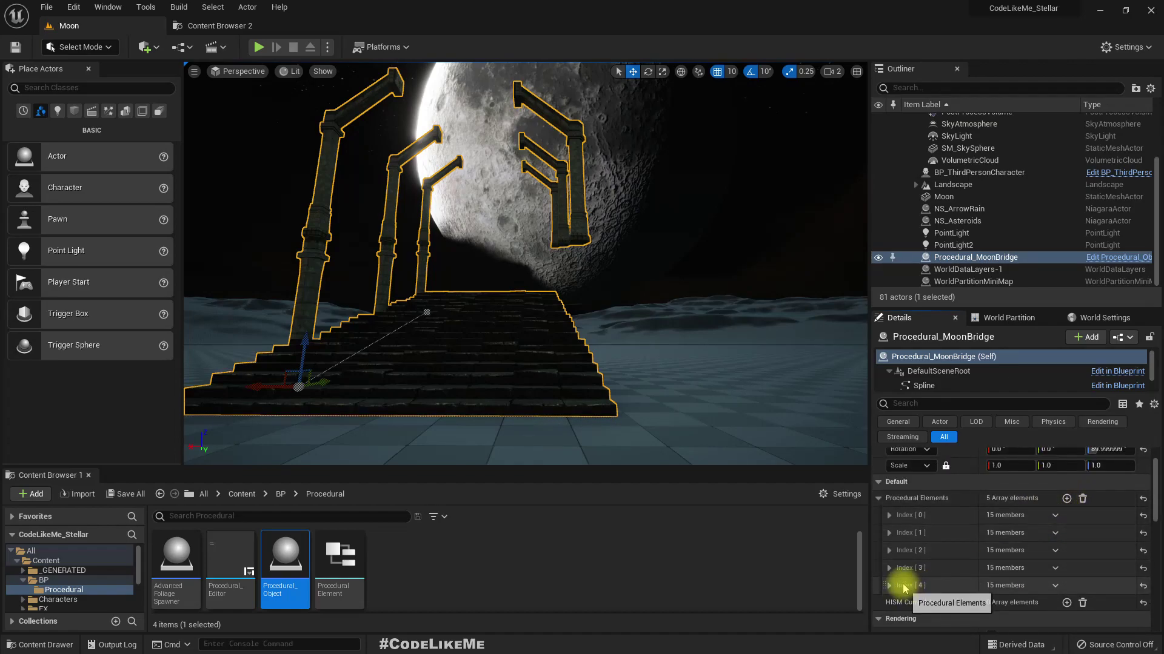
click(891, 571)
click(891, 570)
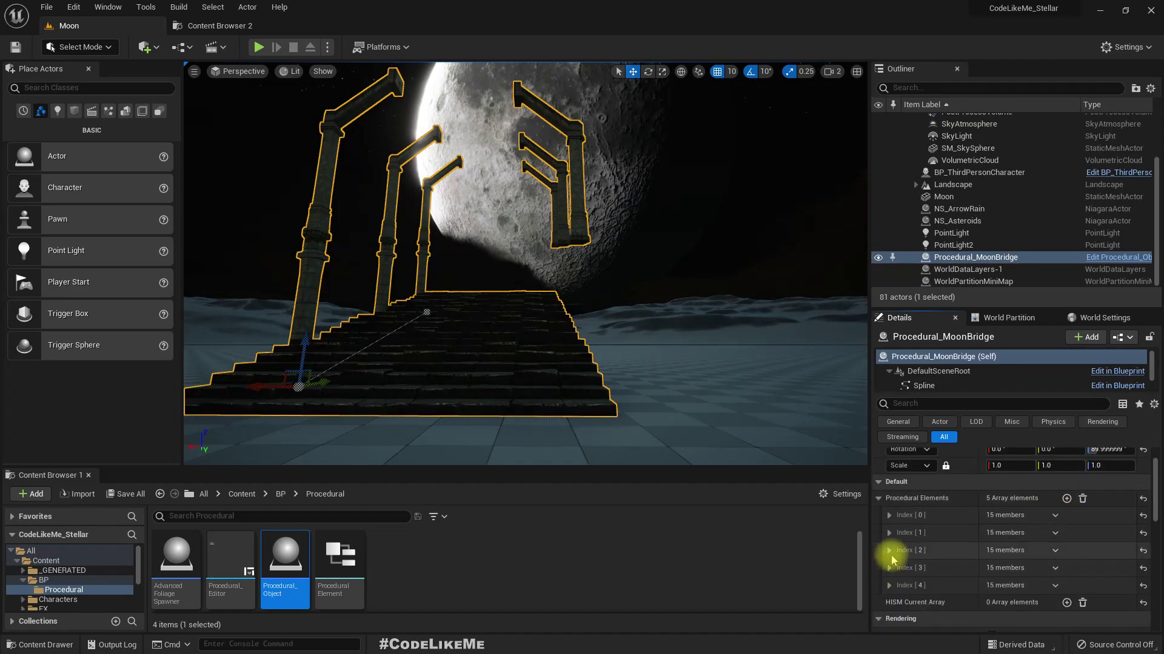
click(890, 553)
click(898, 567)
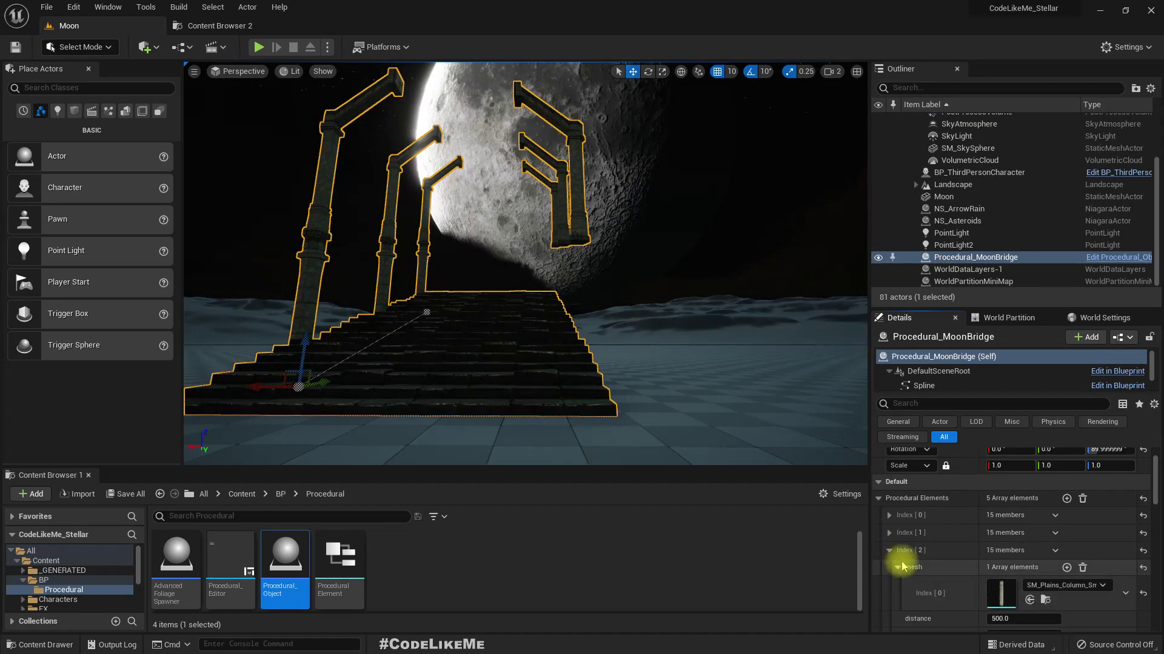
right_click(914, 551)
click(954, 502)
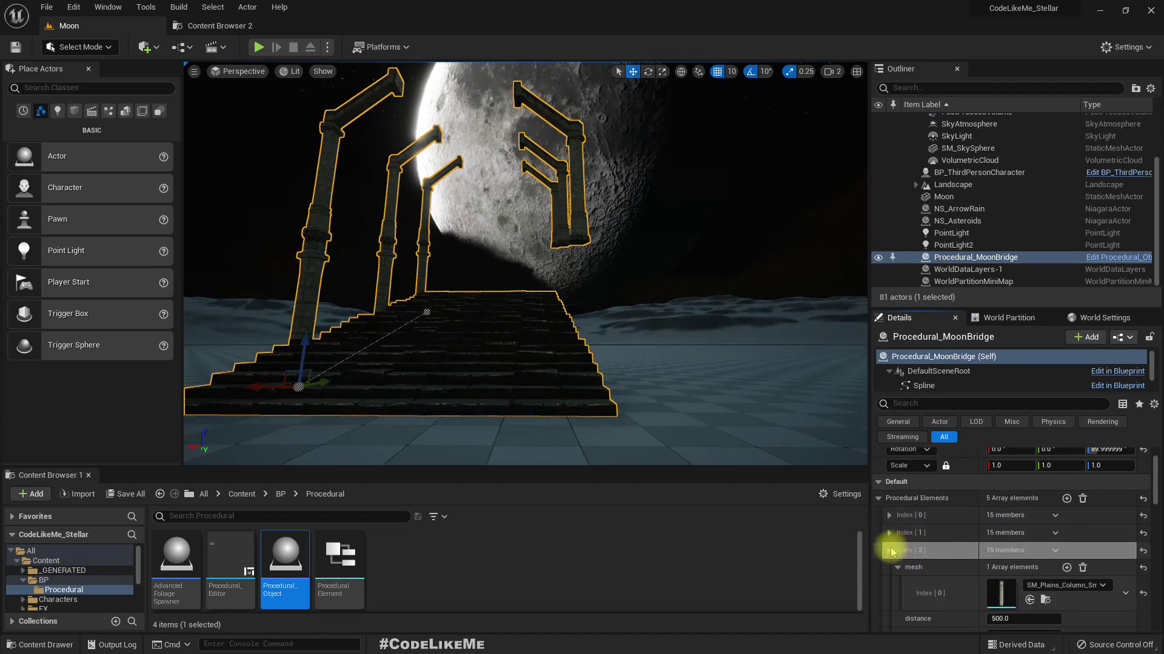
click(889, 551)
Paste the copied column values into the new element at index 4 and set its Y offset to 800
click(889, 585)
scroll(909, 580, down, 3)
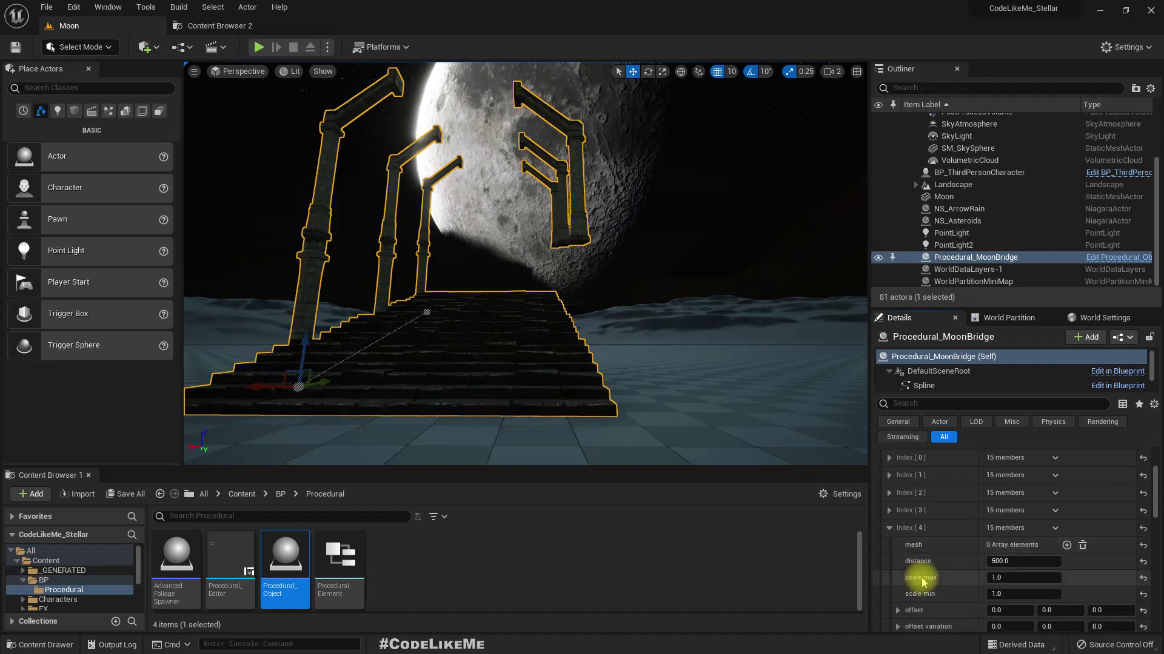
right_click(944, 532)
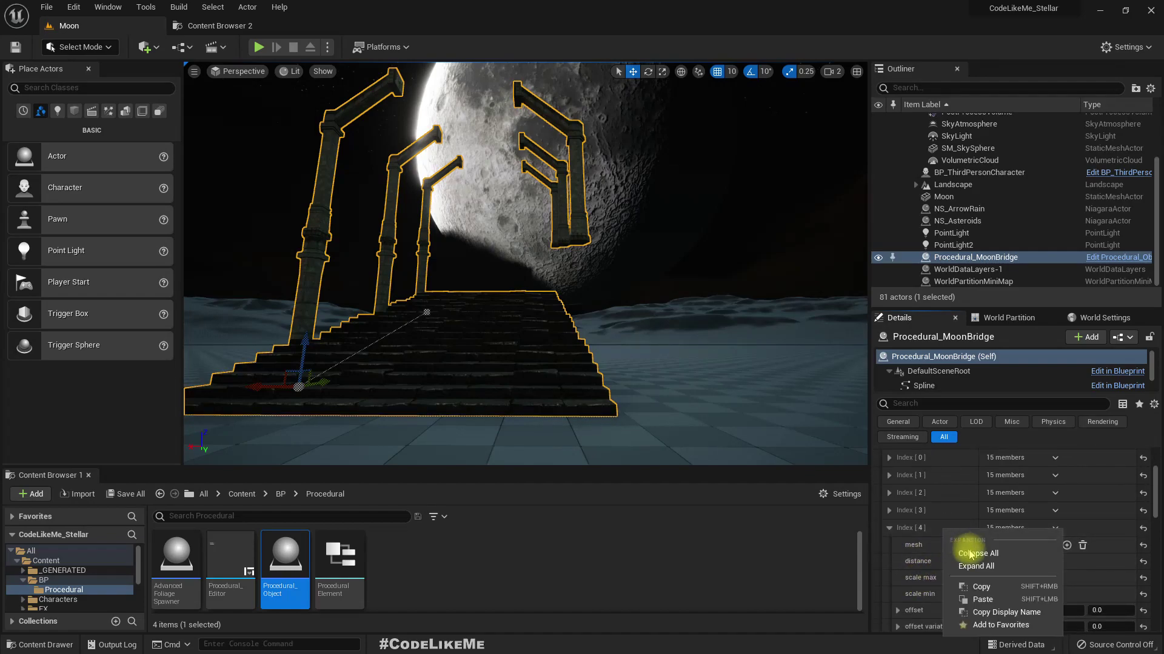
click(982, 599)
scroll(1055, 576, down, 3)
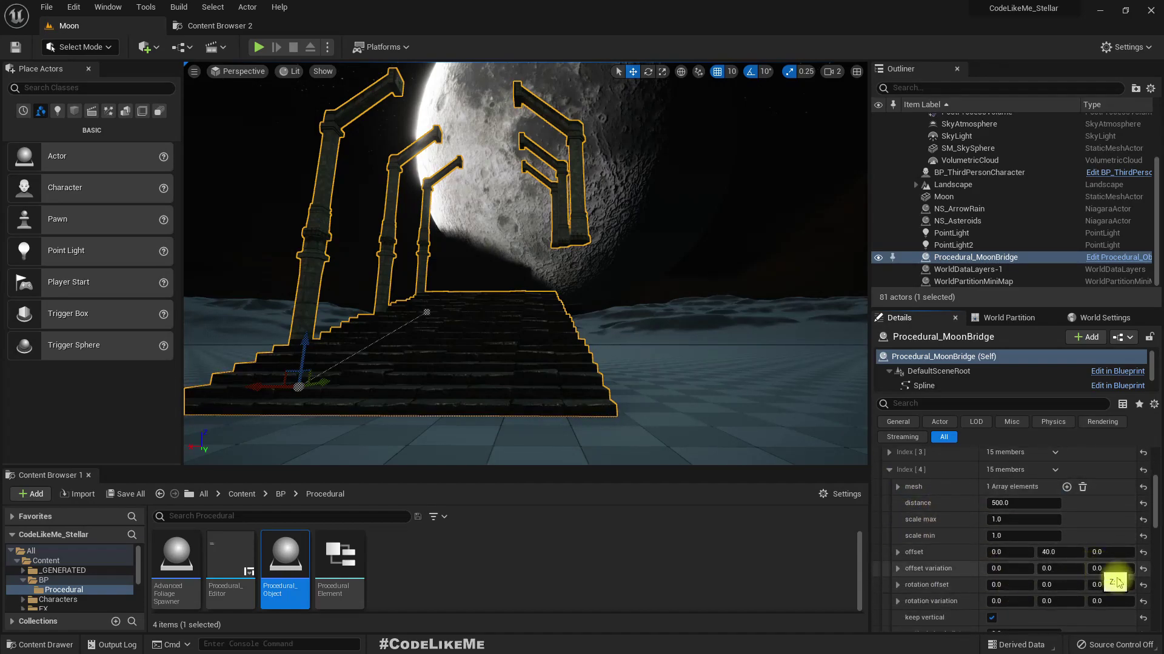
click(1062, 552)
text(800)
key(Return)
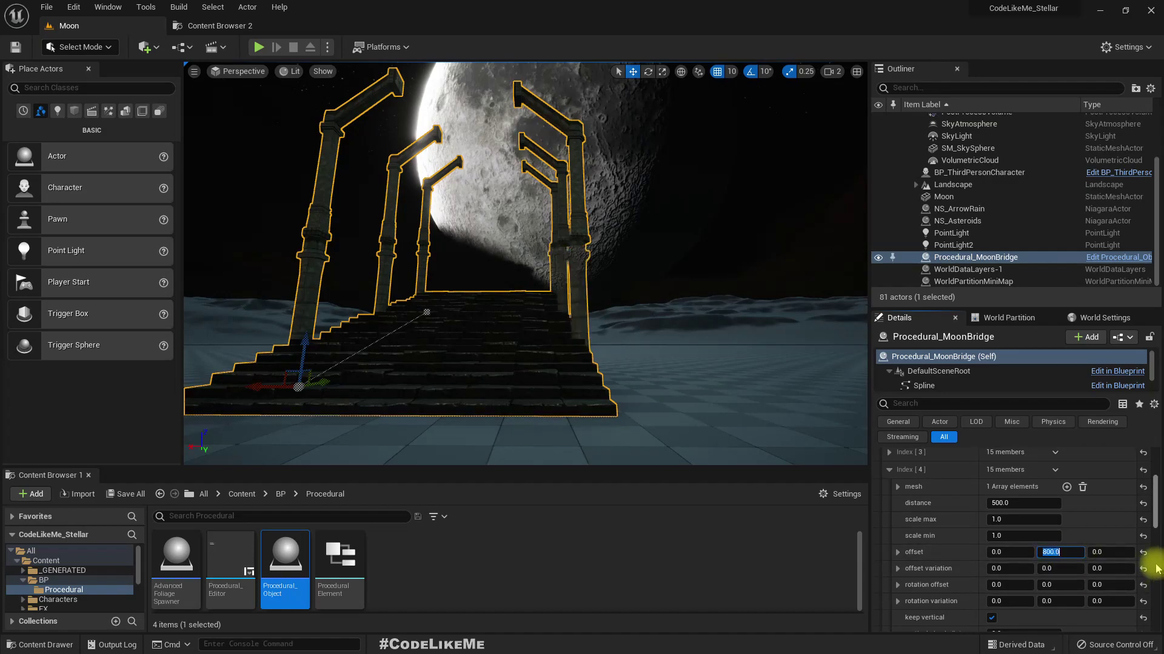
Fine-tune the index 4 column element's Y offset at the bridge's far edge, trying 820 and settling on 810
right_drag(505, 341, 443, 329)
key(d)
right_drag(491, 274, 455, 277)
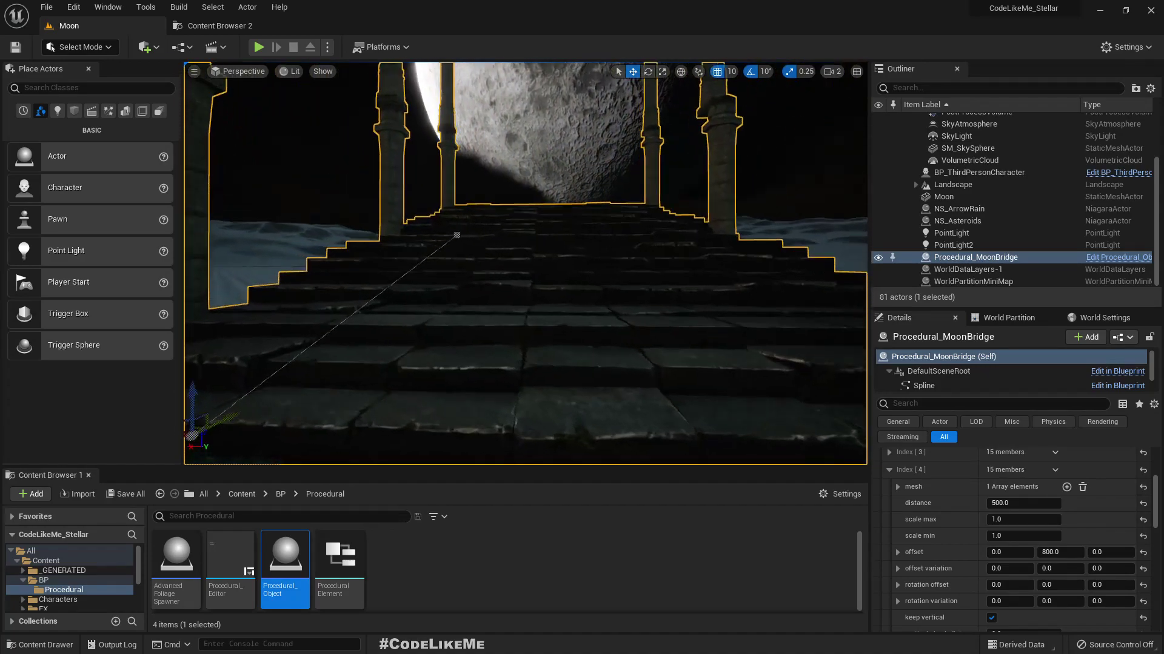
mouse_move(525, 264)
right_down()
mouse_move(485, 297)
mouse_move(440, 290)
mouse_move(494, 291)
mouse_move(497, 265)
mouse_move(533, 264)
right_up()
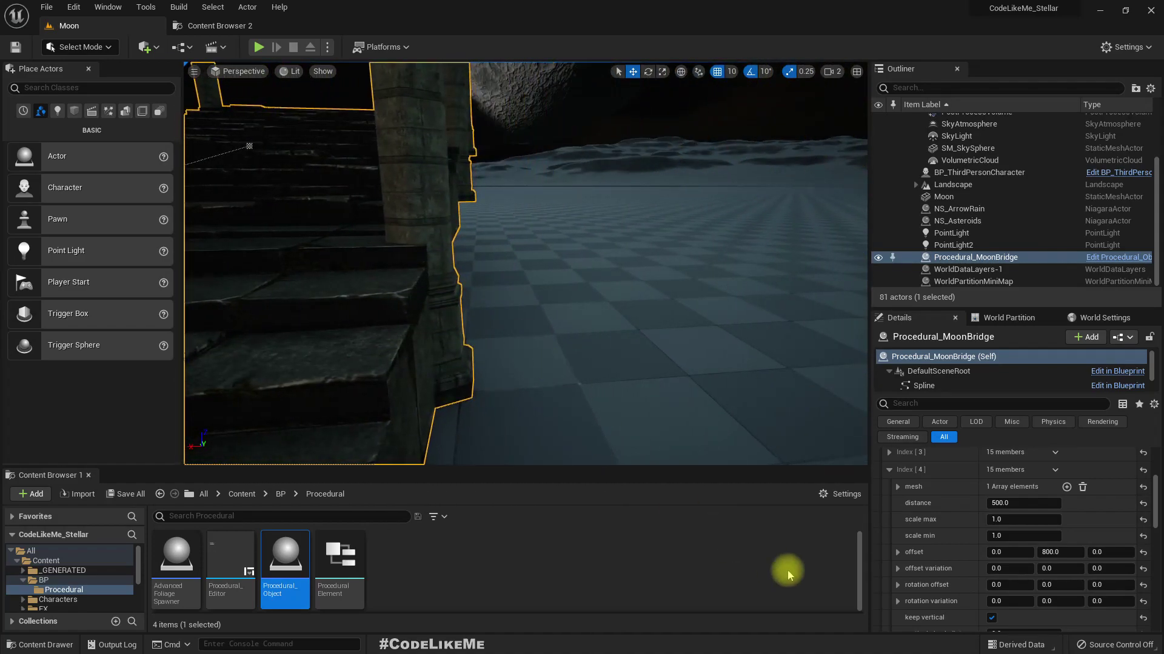
click(1058, 551)
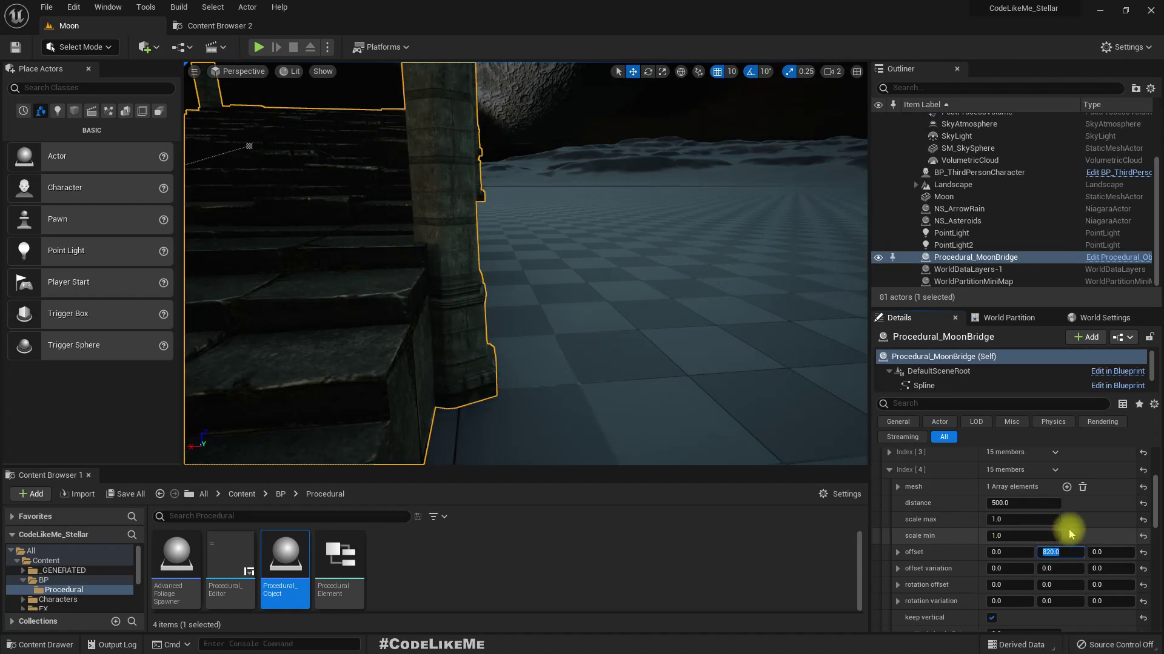
right_drag(442, 138, 429, 161)
click(1059, 554)
text(810)
key(Return)
Reduce the index 3 buttress element's X offset through 100, 80 and 70 to 50, aligning it with the column below
right_drag(557, 348, 583, 279)
click(889, 470)
click(889, 453)
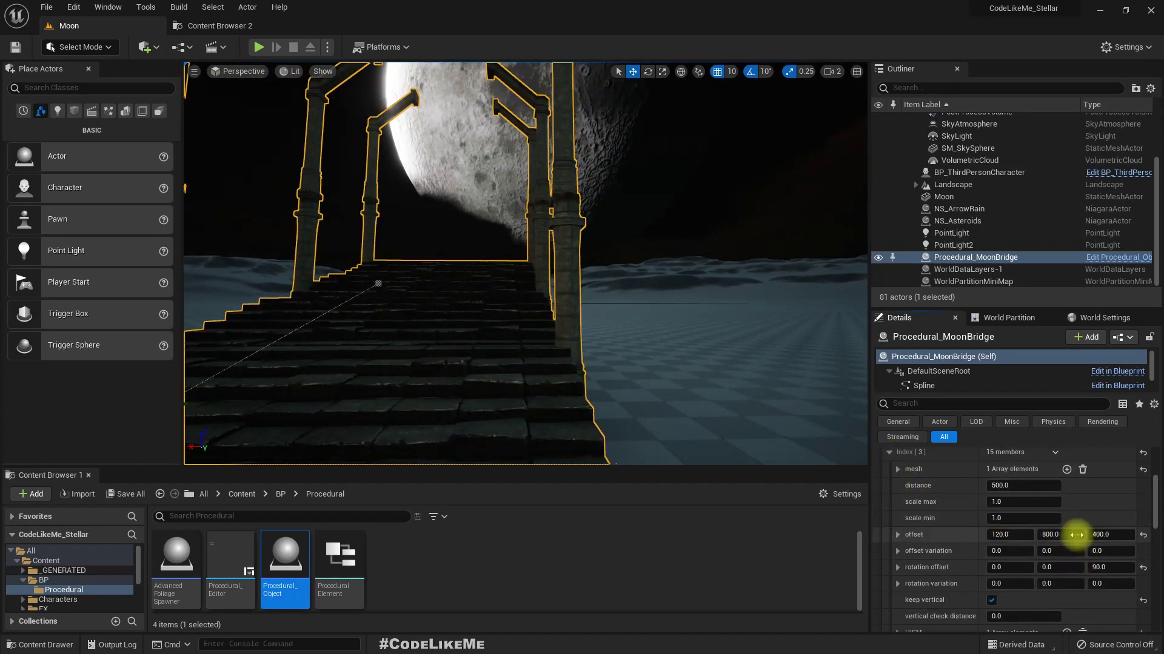
right_drag(675, 376, 585, 374)
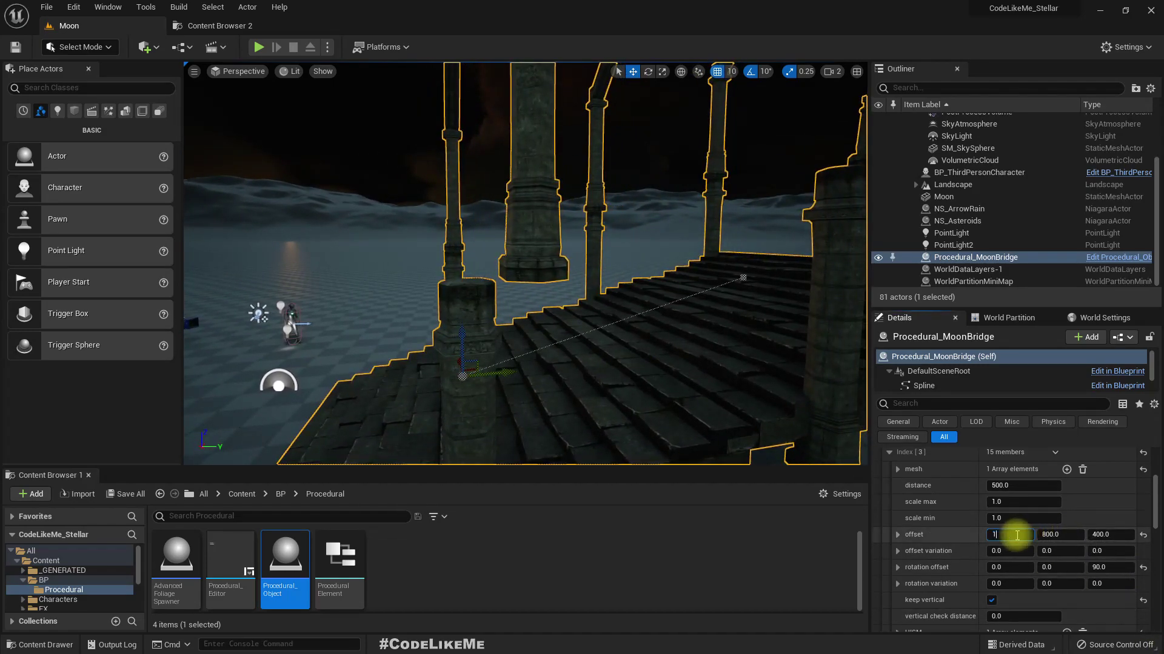
key(Return)
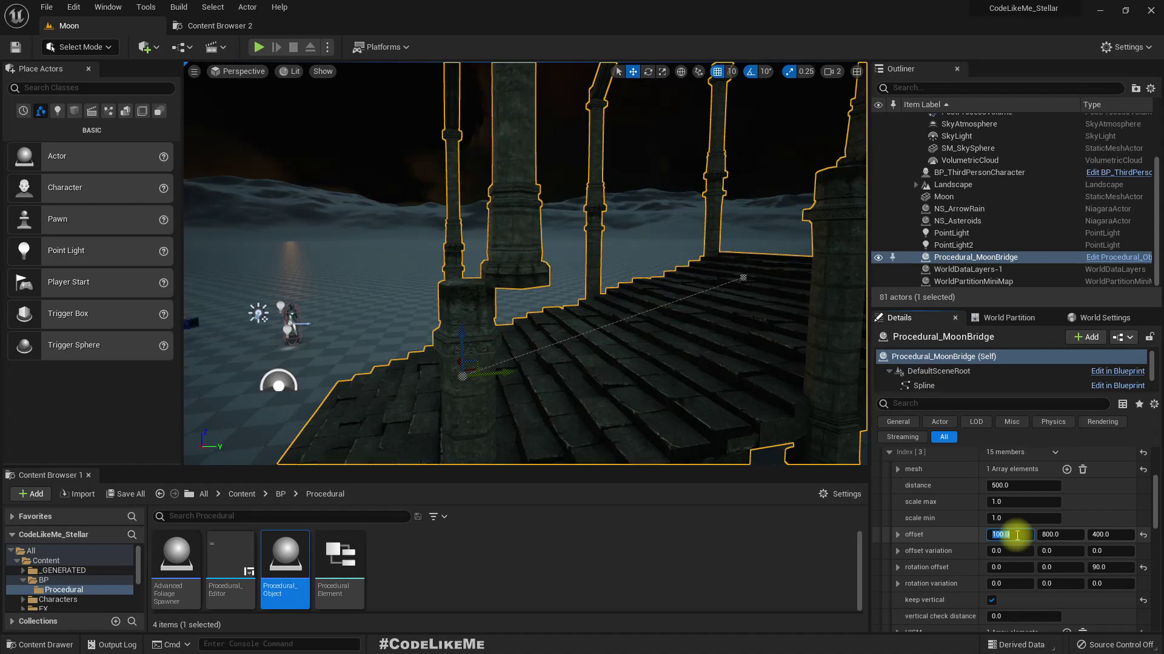
text(80)
key(Return)
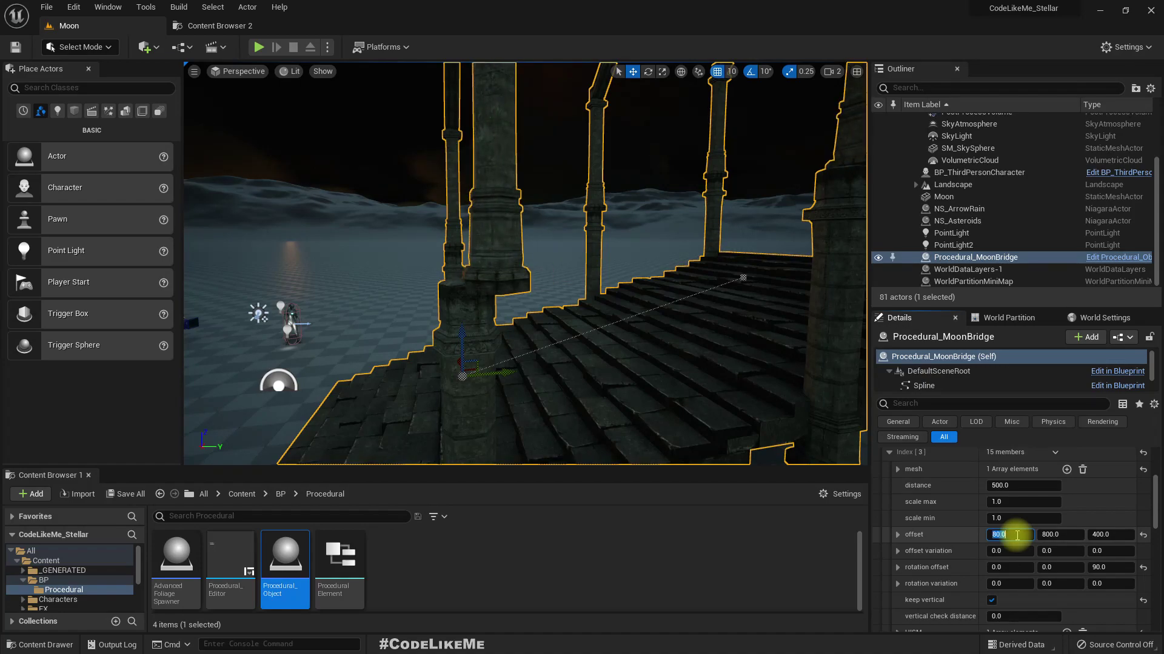
text(70)
key(Return)
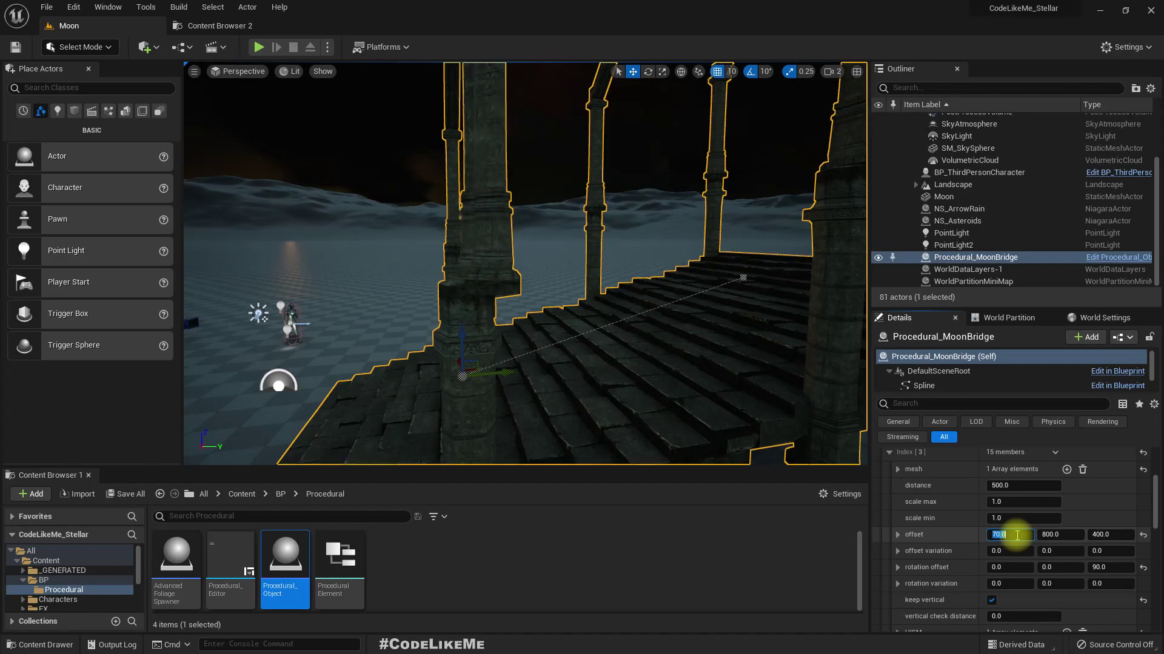
key(Return)
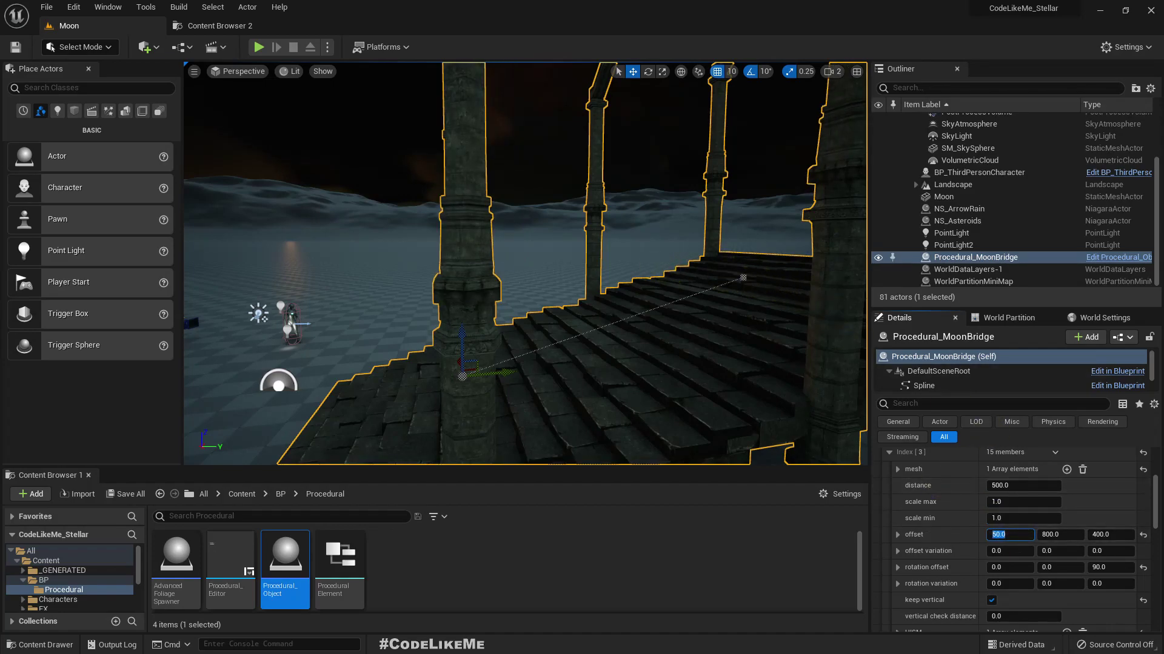
Adjust the index 3 buttress element's Y offset, trying 780 and settling on 790, to centre it over the column
right_drag(606, 273, 757, 266)
right_drag(757, 340, 754, 337)
right_drag(633, 241, 642, 248)
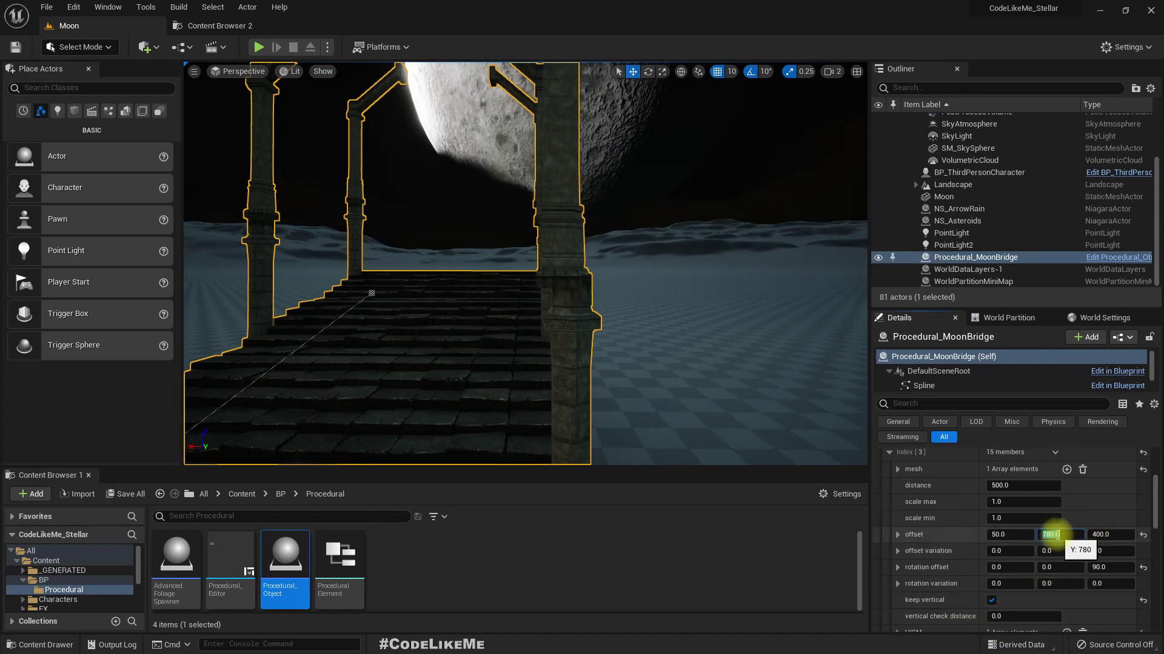
key(Return)
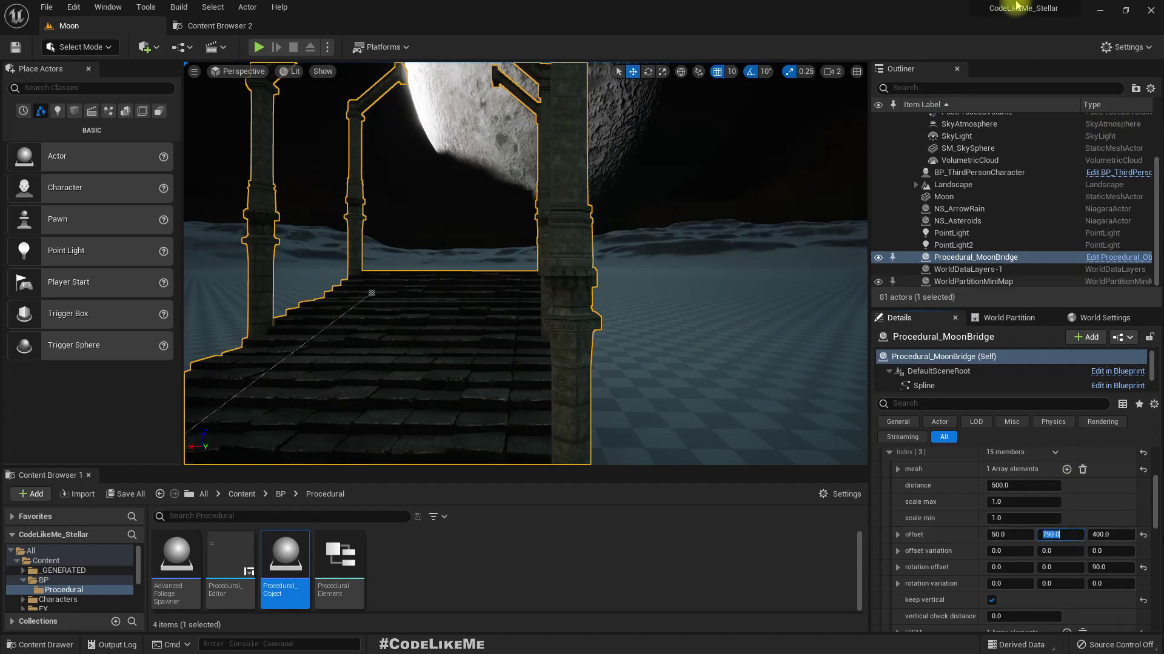
right_drag(526, 264, 498, 264)
right_drag(383, 225, 383, 224)
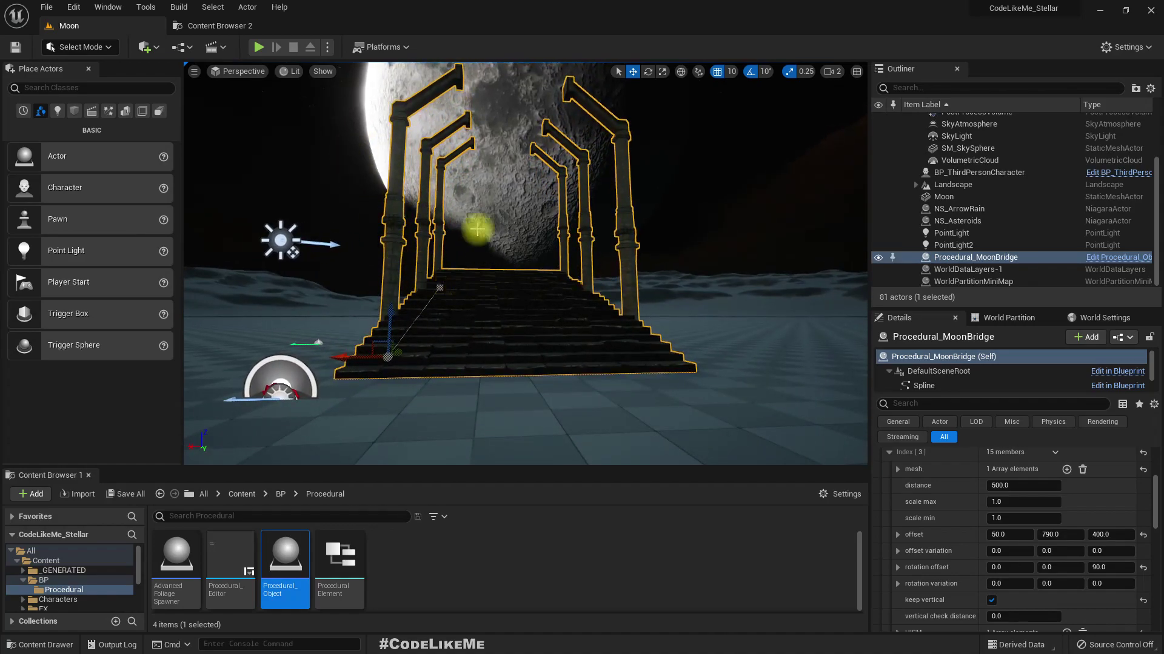
Select the end point of the bridge's Spline component and set its X location to 1100000 to lengthen the bridge
click(472, 215)
click(442, 293)
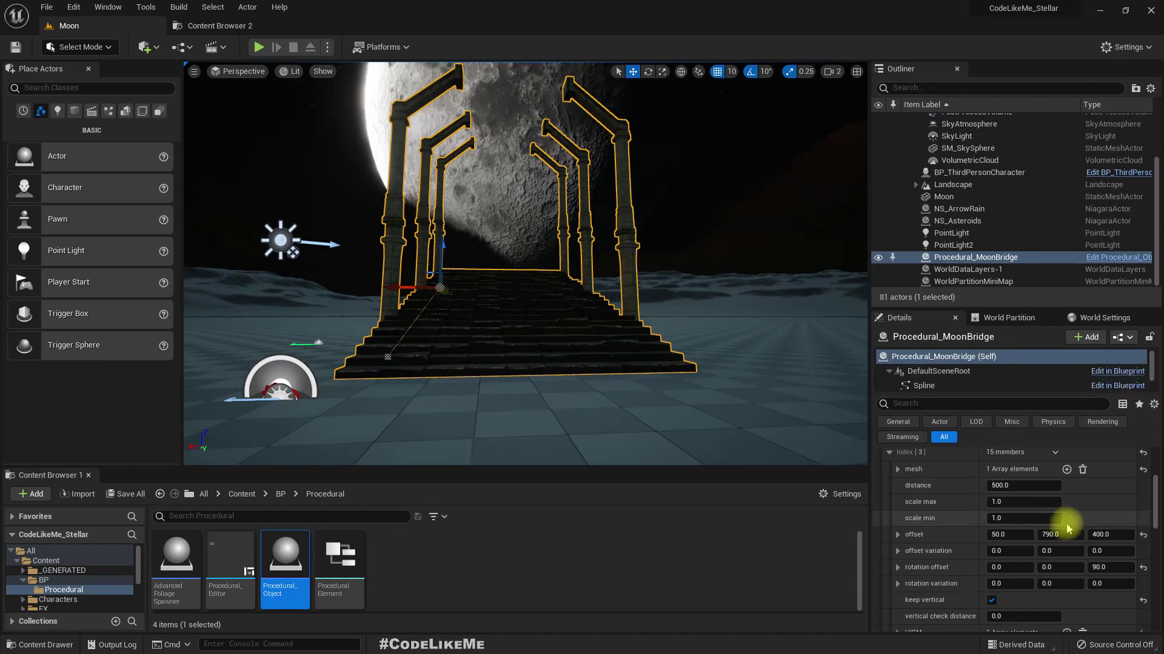
click(956, 387)
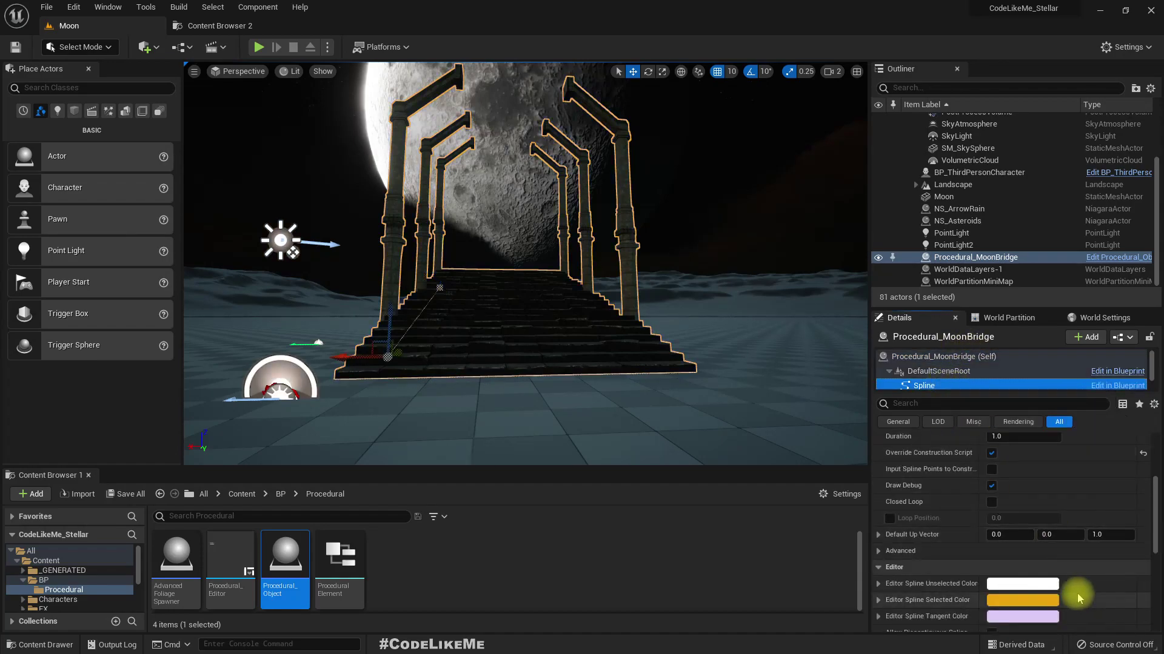
scroll(1059, 579, up, 1)
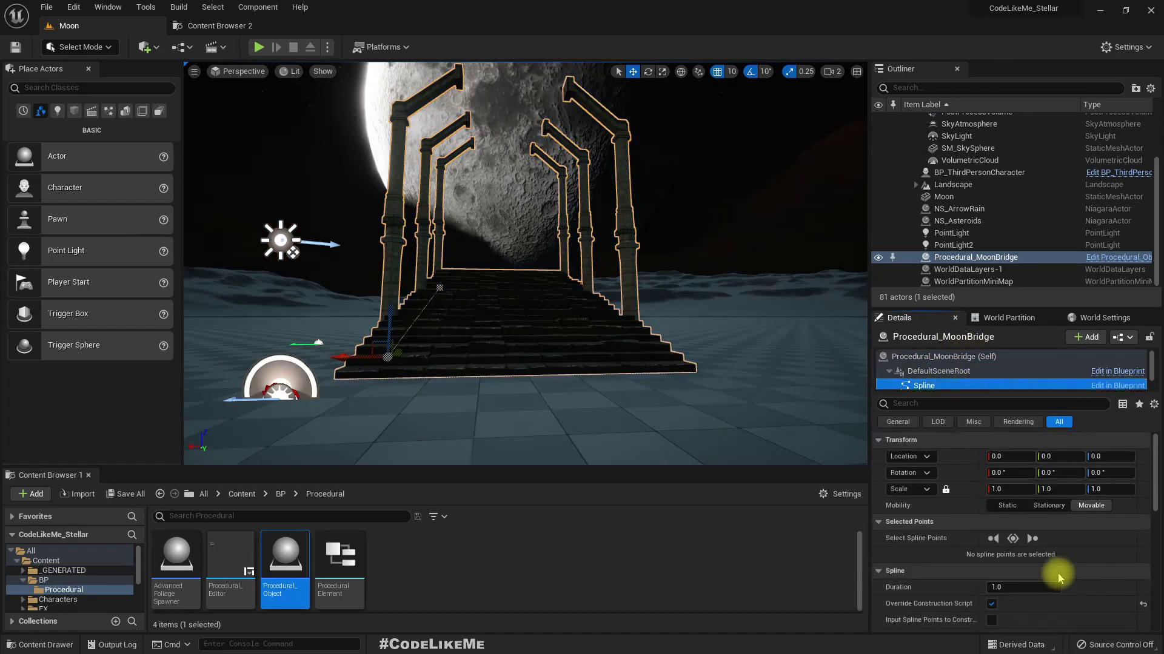
click(440, 288)
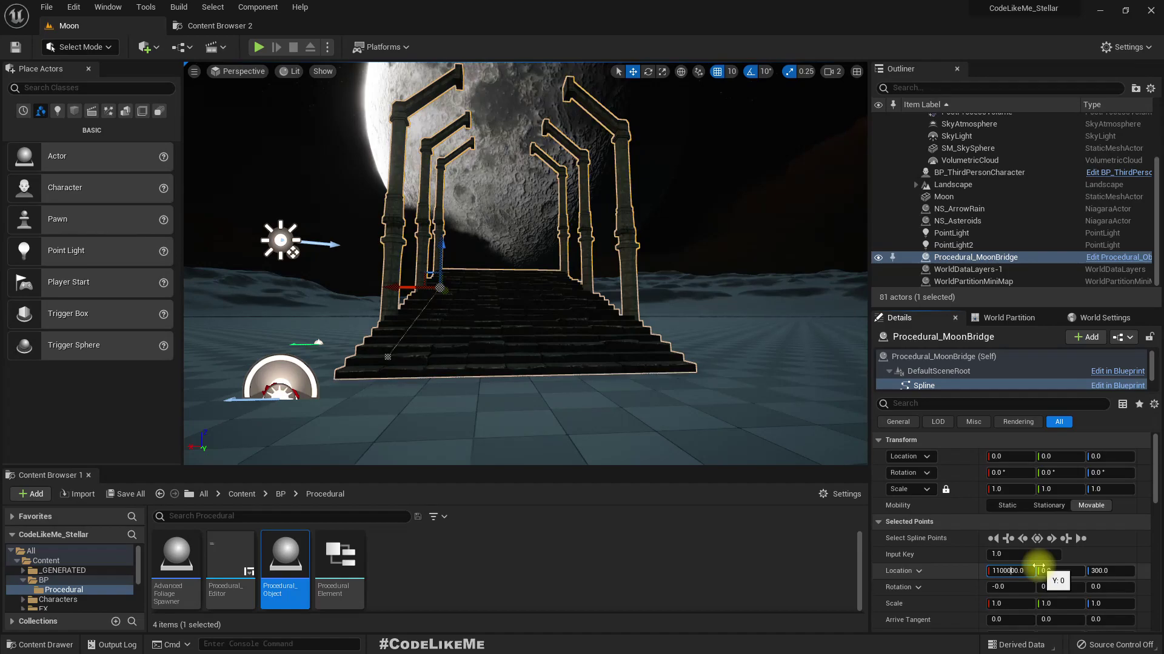
key(Return)
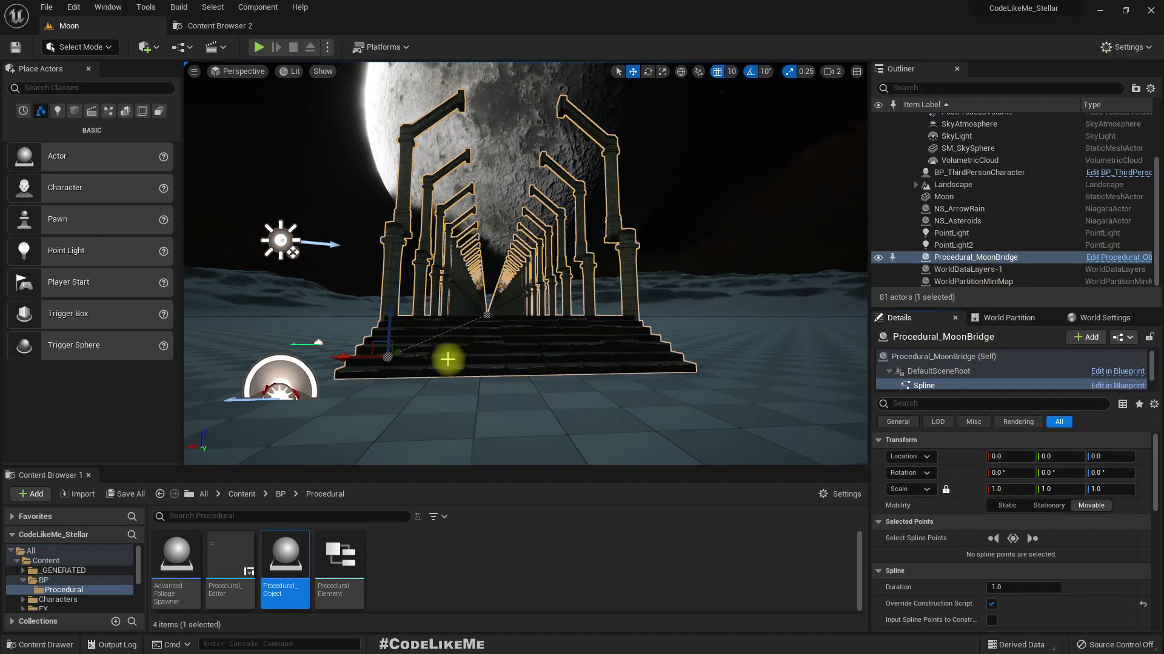
Set the spline end point's Z location to 300000 to make the lengthened bridge climb towards the moon
click(486, 314)
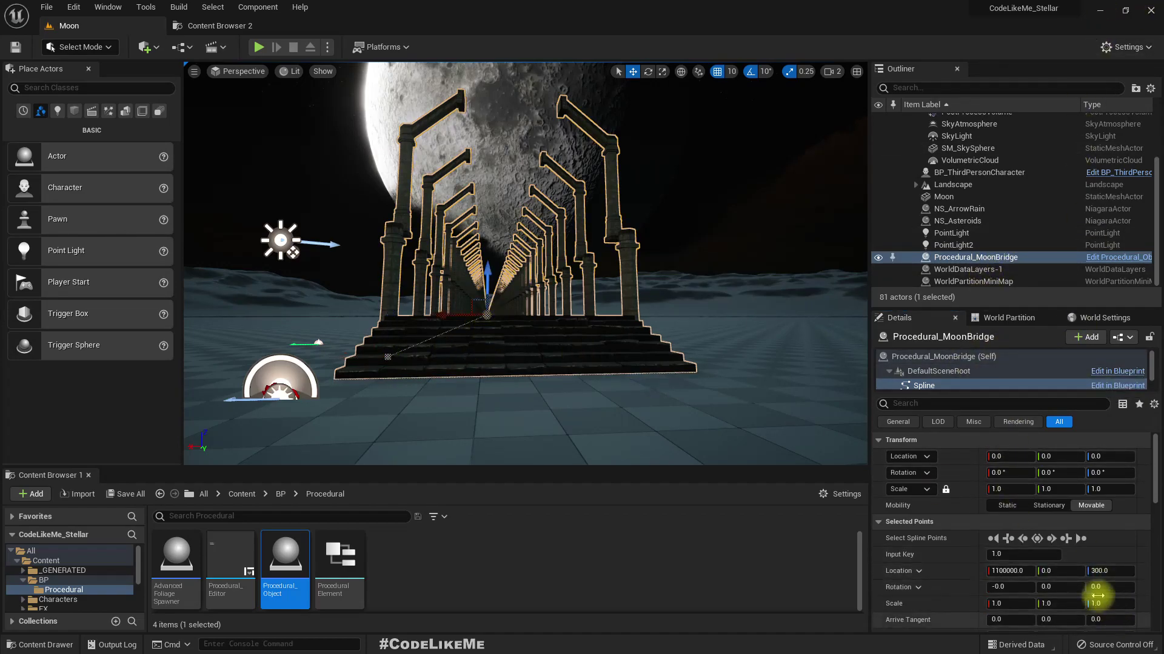
click(1110, 570)
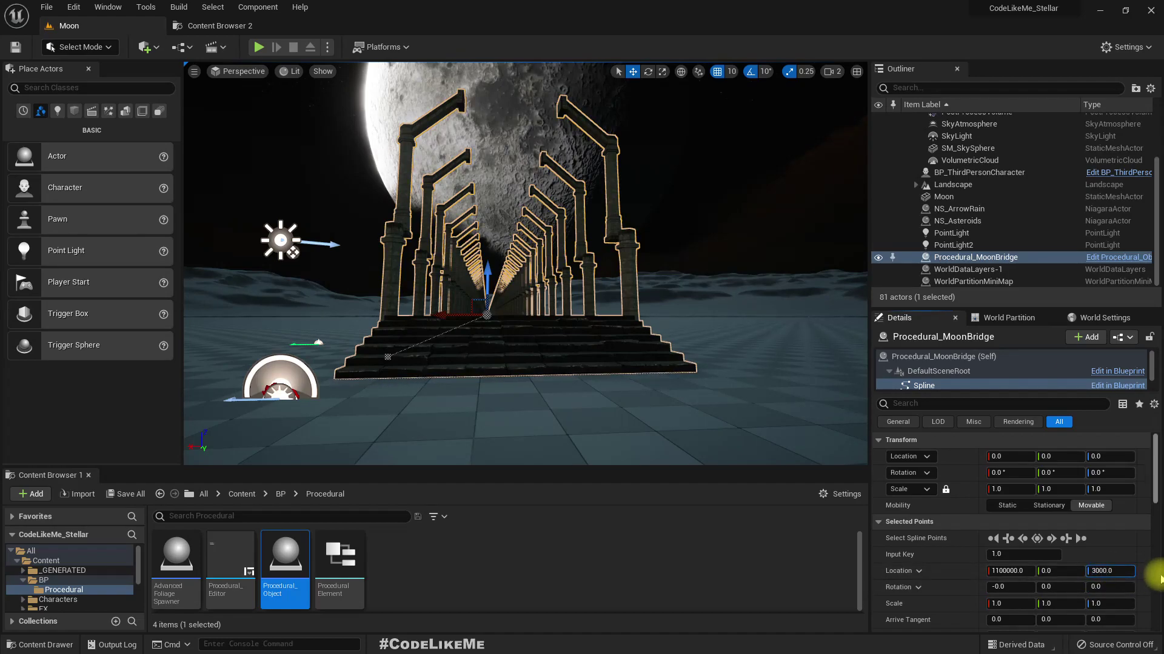
text(300000.0)
key(Return)
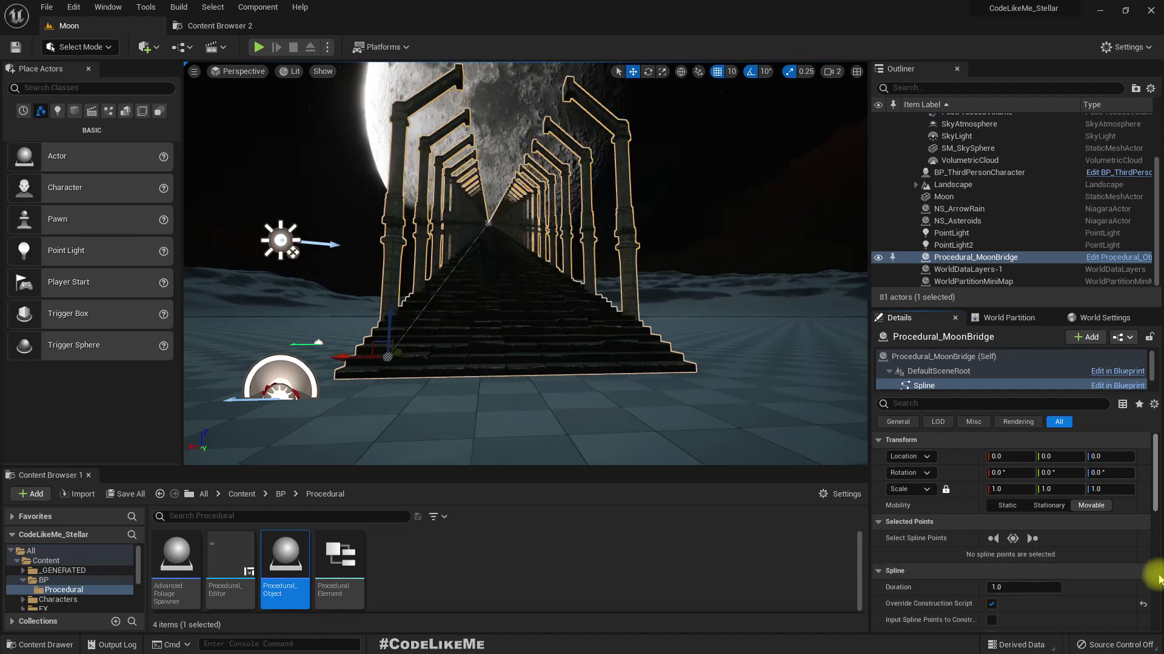
Deselect the bridge, play-test the level in full screen and run the character up the bridge's stairs
click(750, 238)
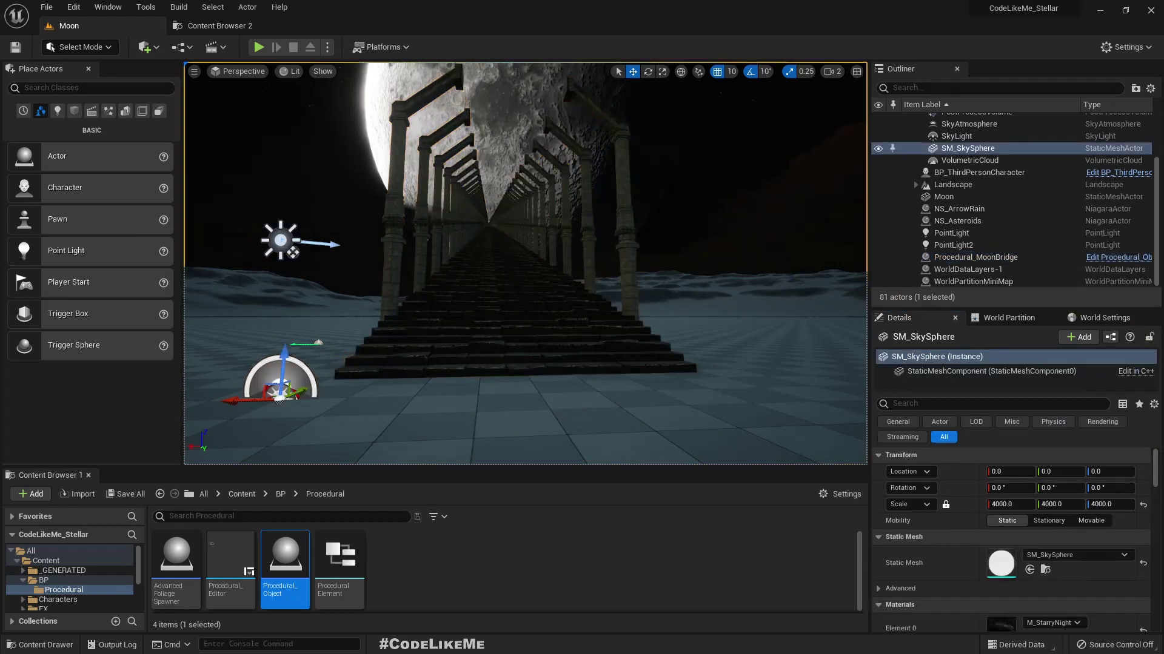
right_drag(753, 241, 704, 265)
key(d)
key(a)
key(q)
key(F11)
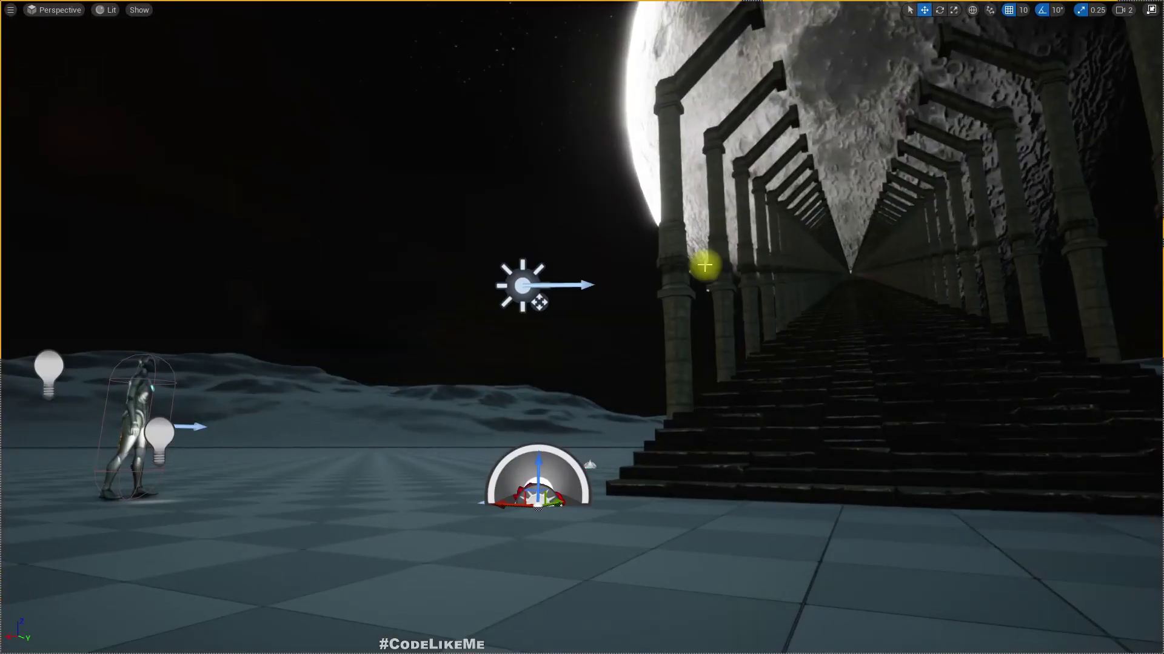
key(alt+p)
click(879, 17)
key(w)
key(d)
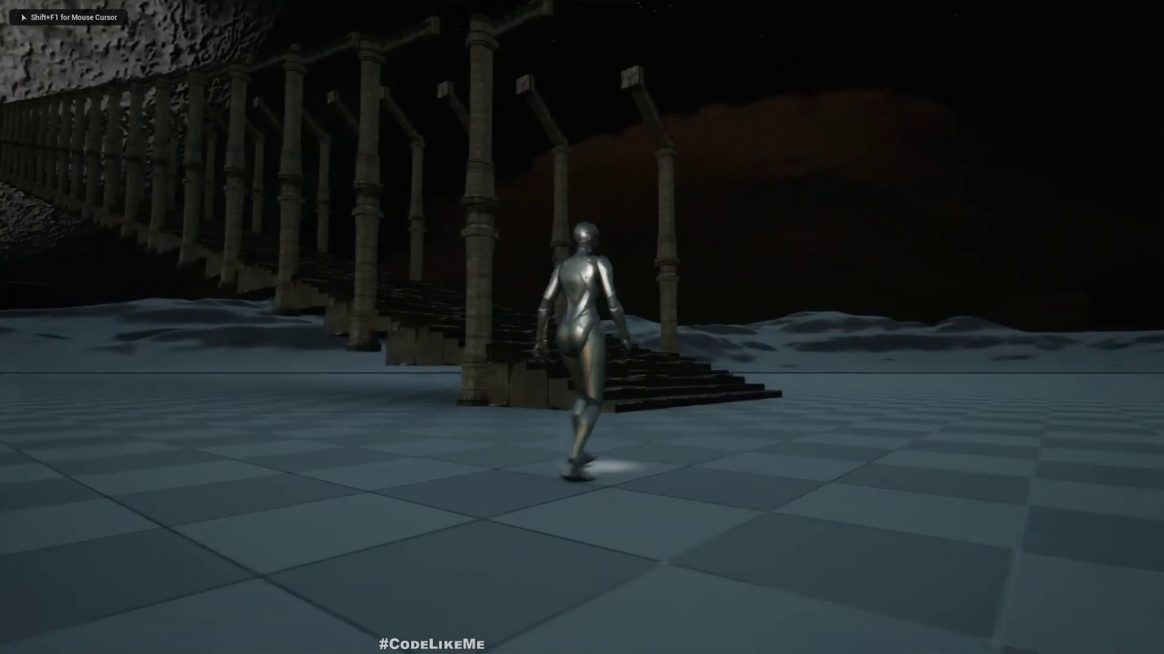
key(w)
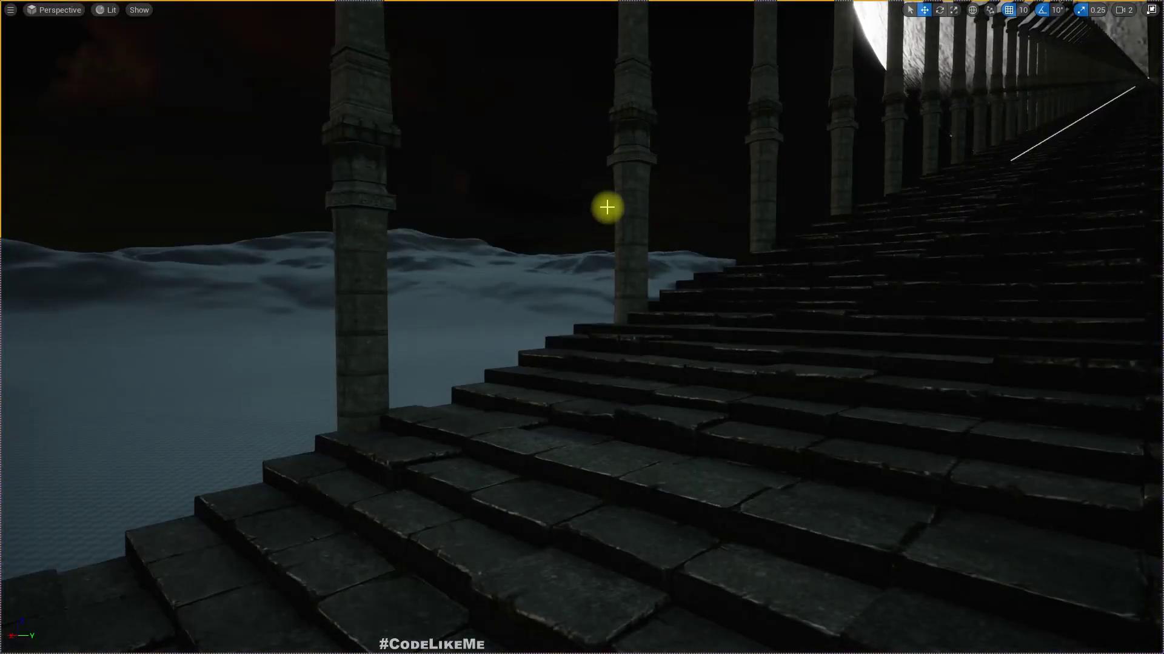
right_drag(608, 207, 694, 219)
key(d)
key(s)
mouse_move(670, 311)
right_down()
mouse_move(669, 278)
mouse_move(667, 310)
mouse_move(652, 303)
mouse_move(662, 320)
mouse_move(612, 356)
mouse_move(563, 364)
mouse_move(667, 312)
right_up()
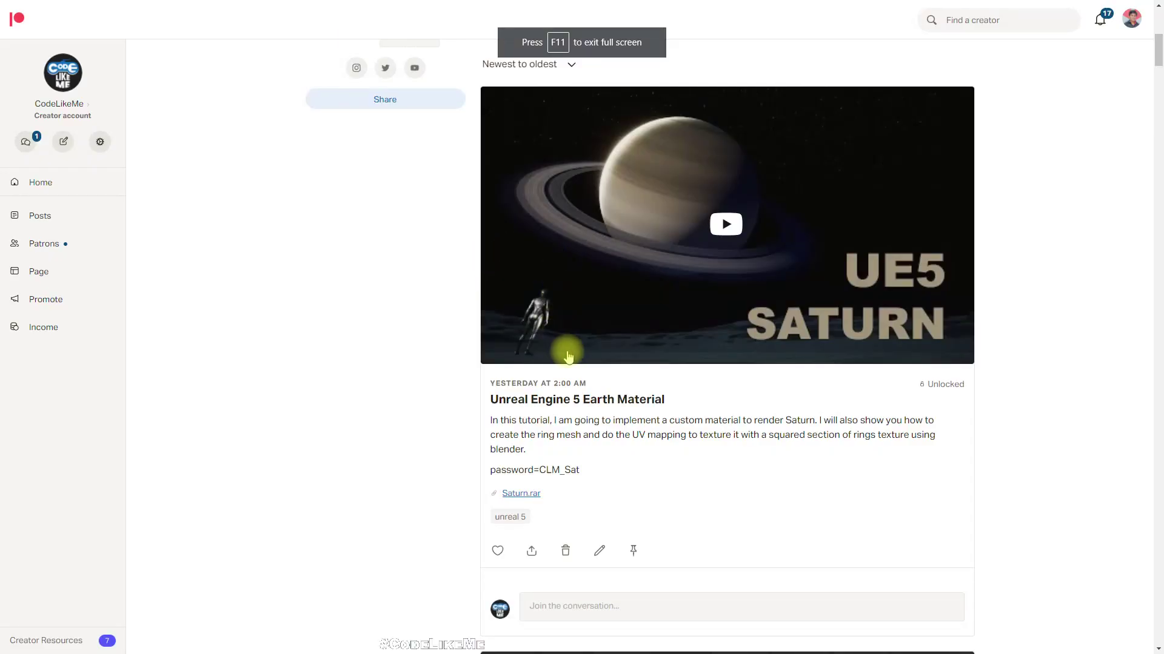
Switch to the creator's Patreon page and look through its Unreal Engine 5 tutorial posts
scroll(570, 357, down, 4)
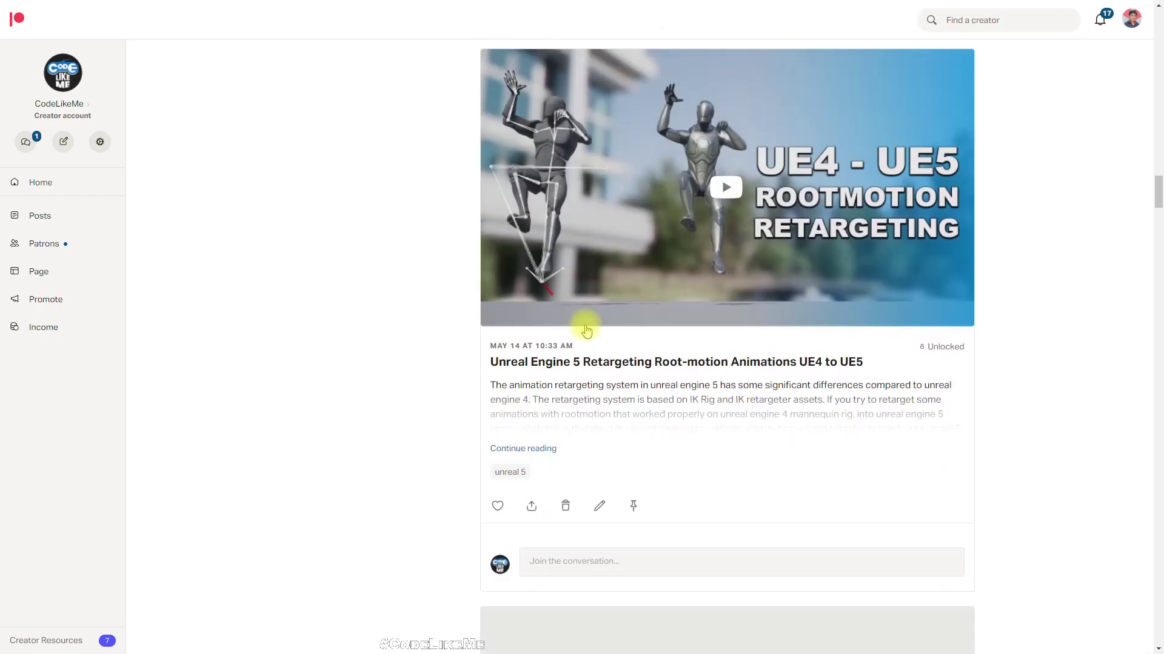
scroll(585, 329, down, 20)
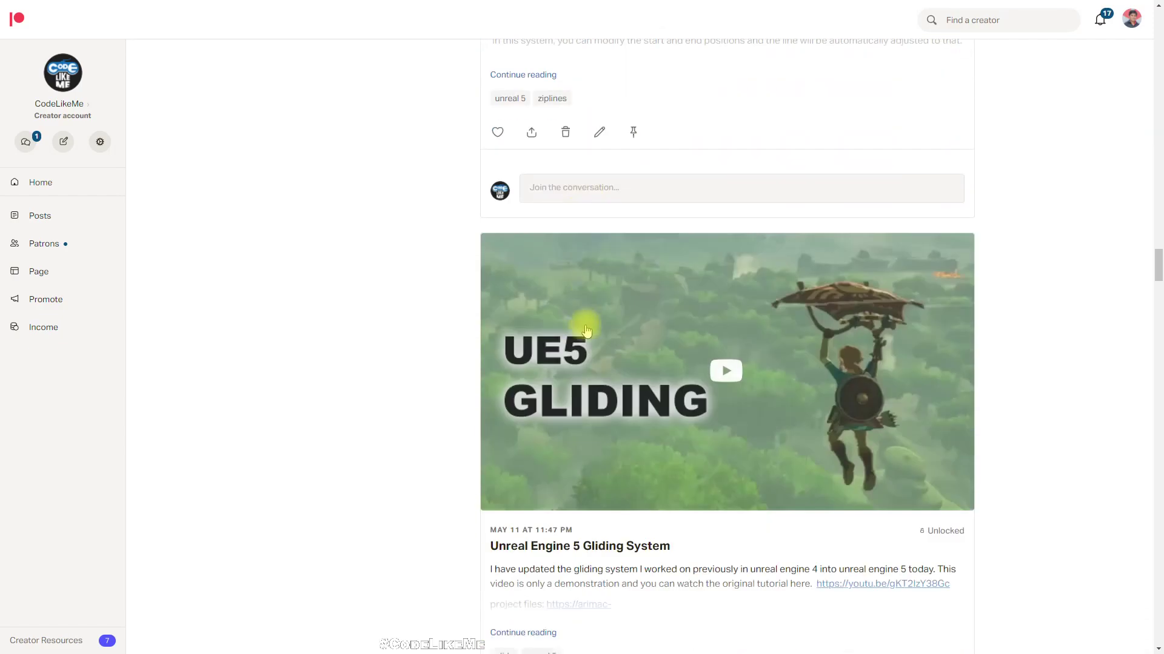
scroll(587, 329, down, 20)
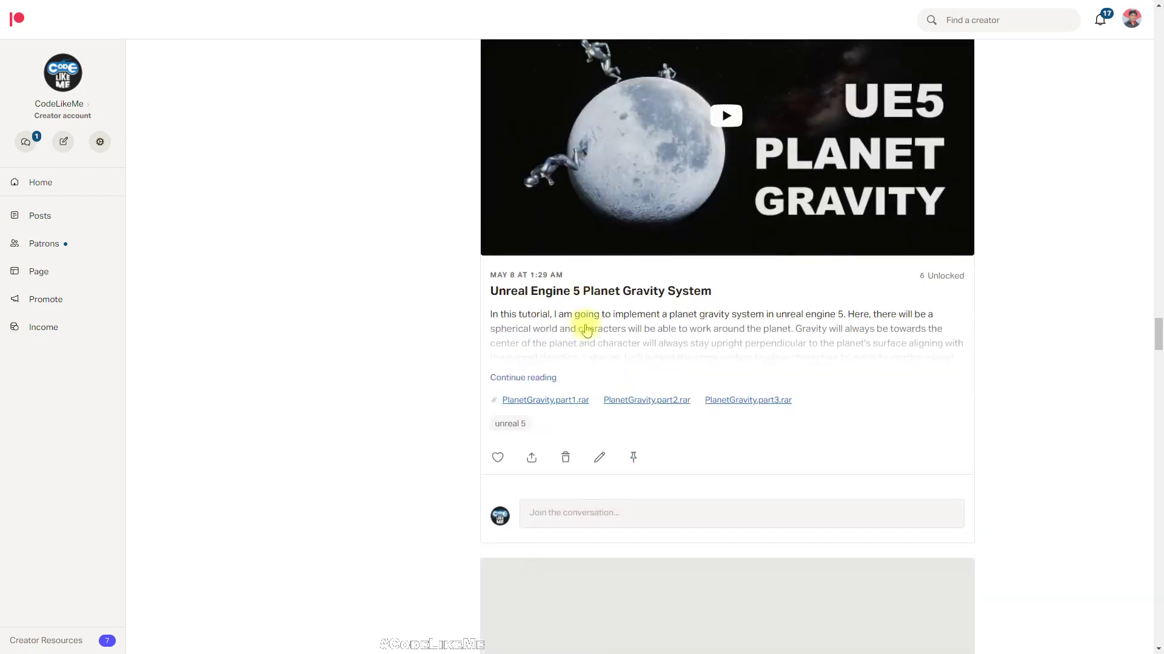